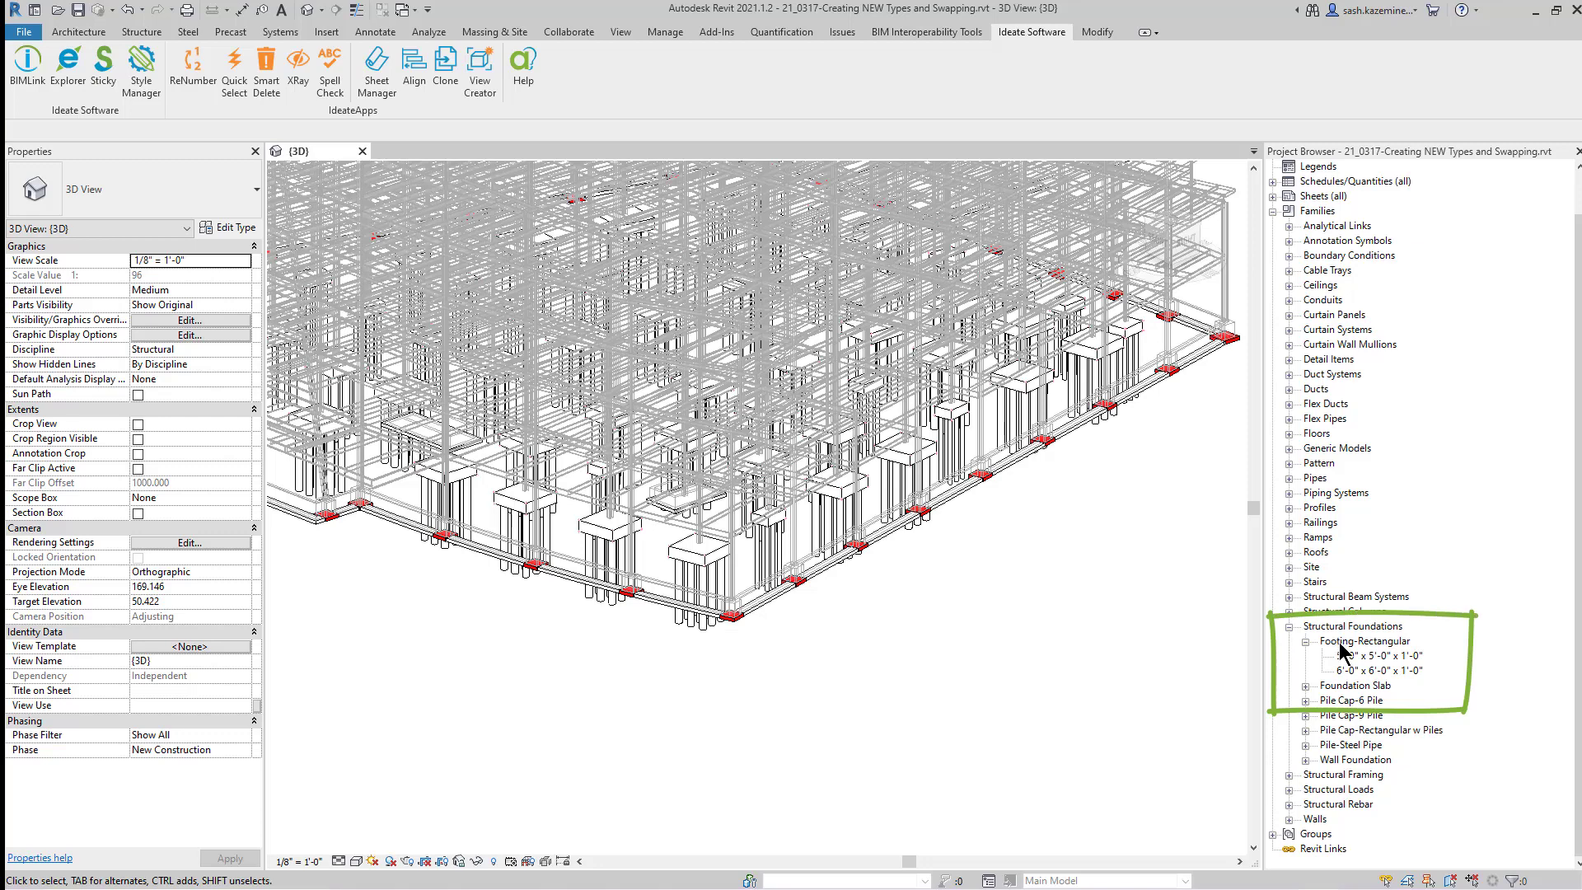
key("ctrl")
key("ctrl")
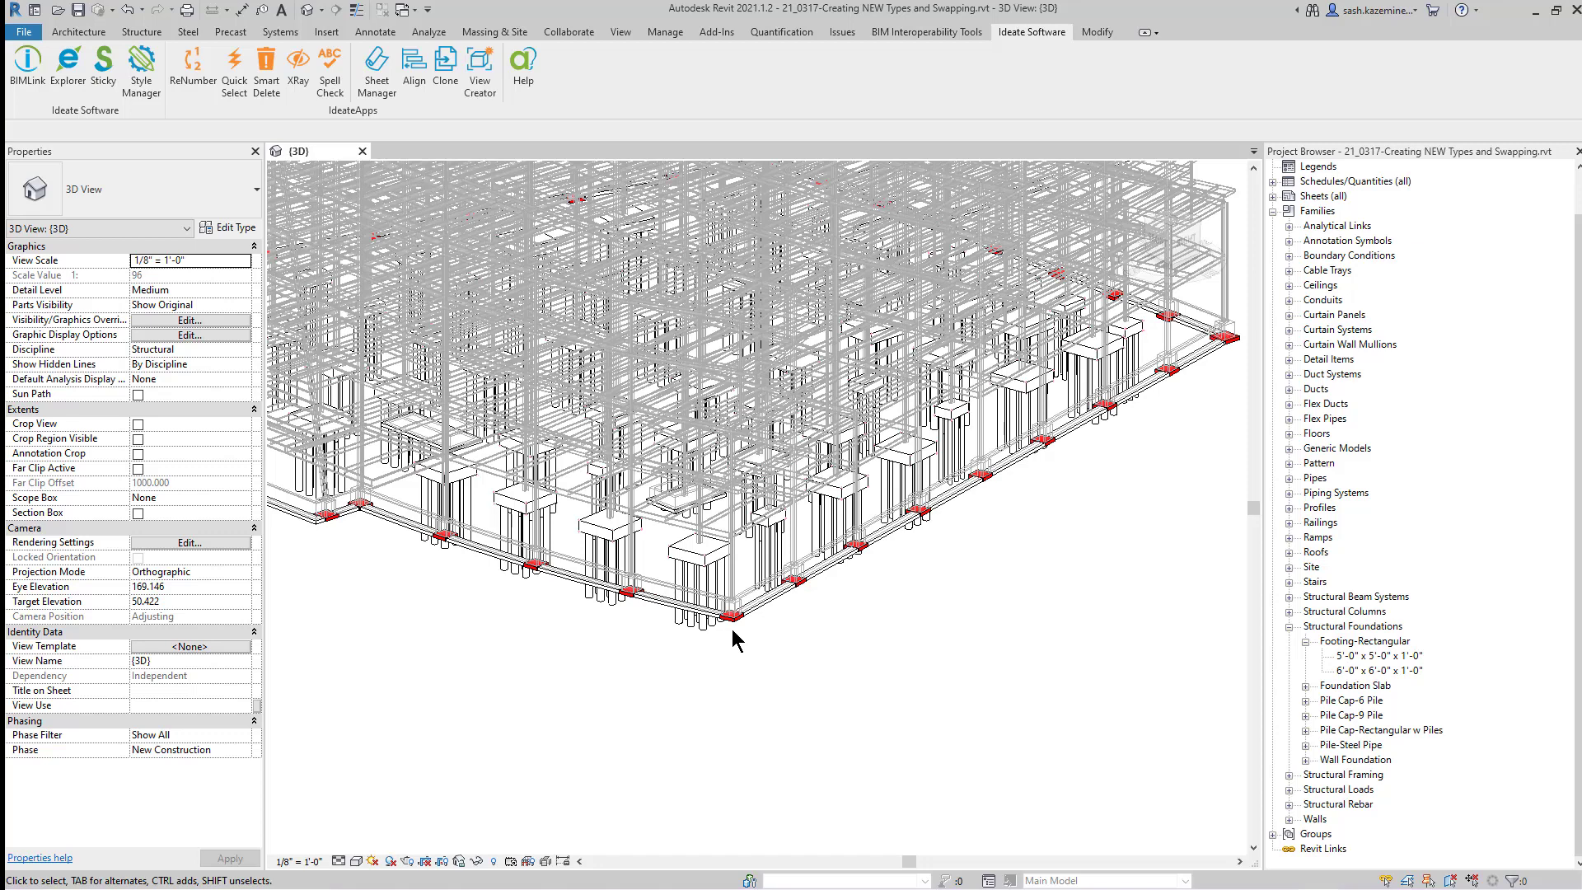
- Create BIMLink links from the preconfigured Structural_Foundation_Types and Structural_Foundations-SWAP samples in the Structural Links library folder
left_click(24, 74)
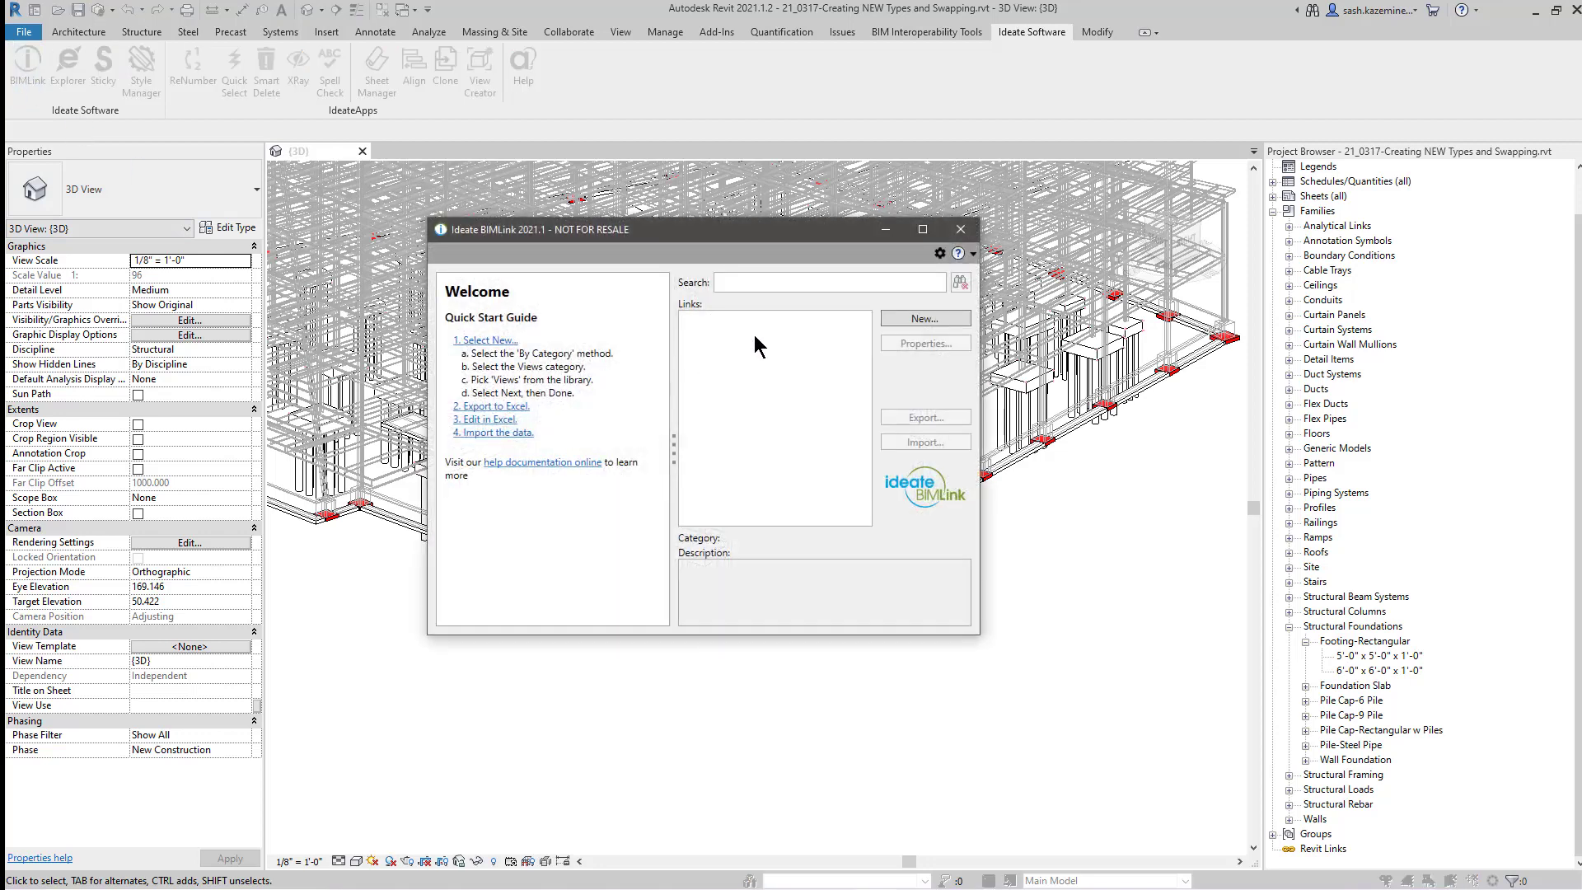
left_click(903, 319)
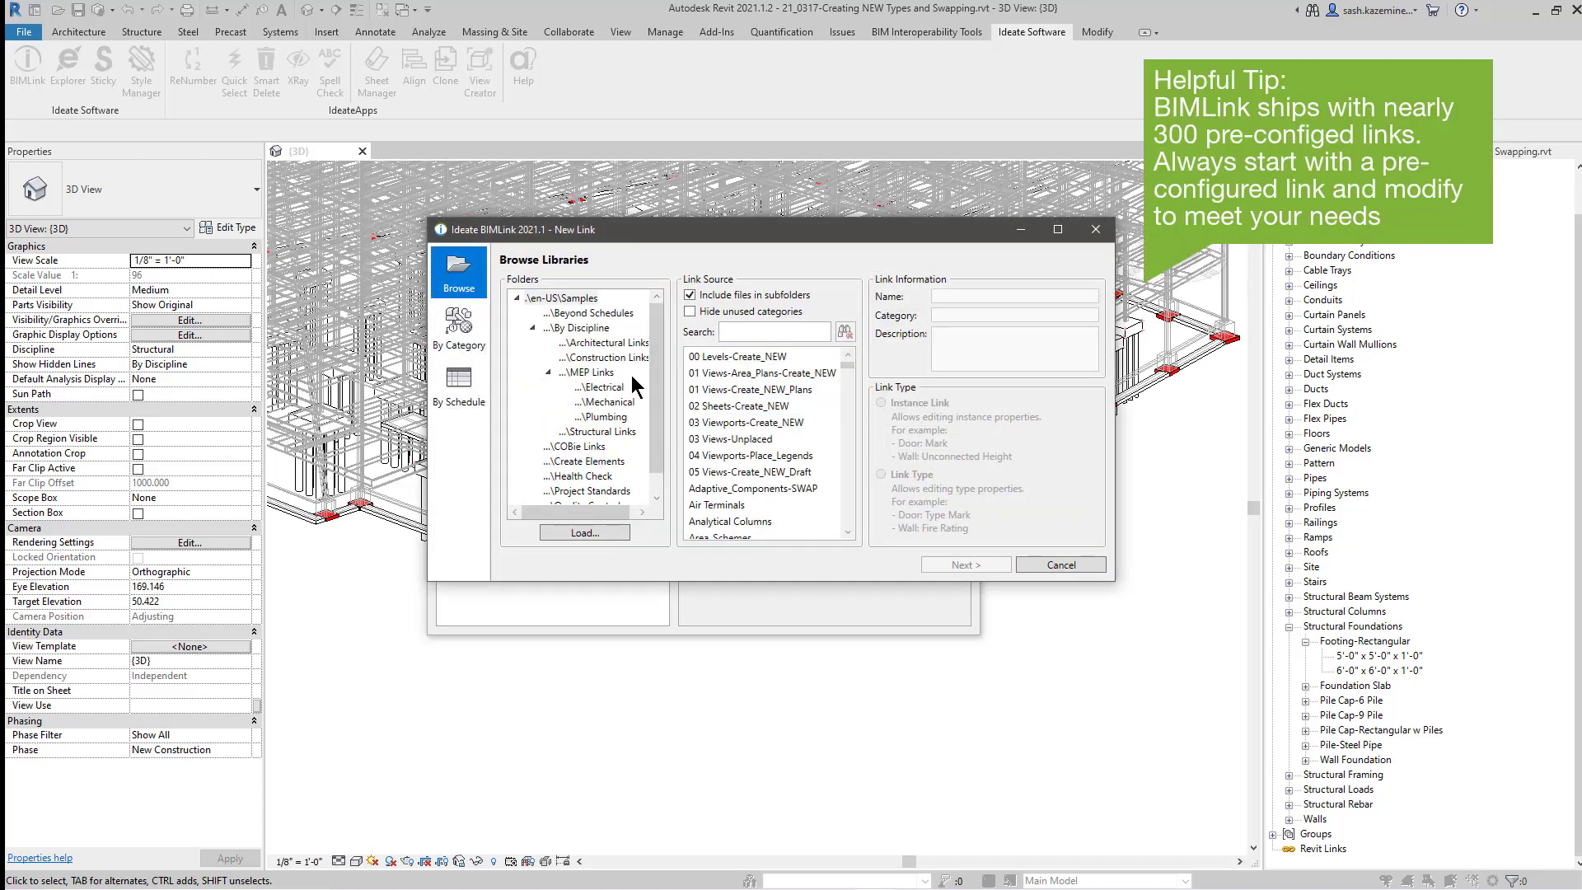
left_click(605, 432)
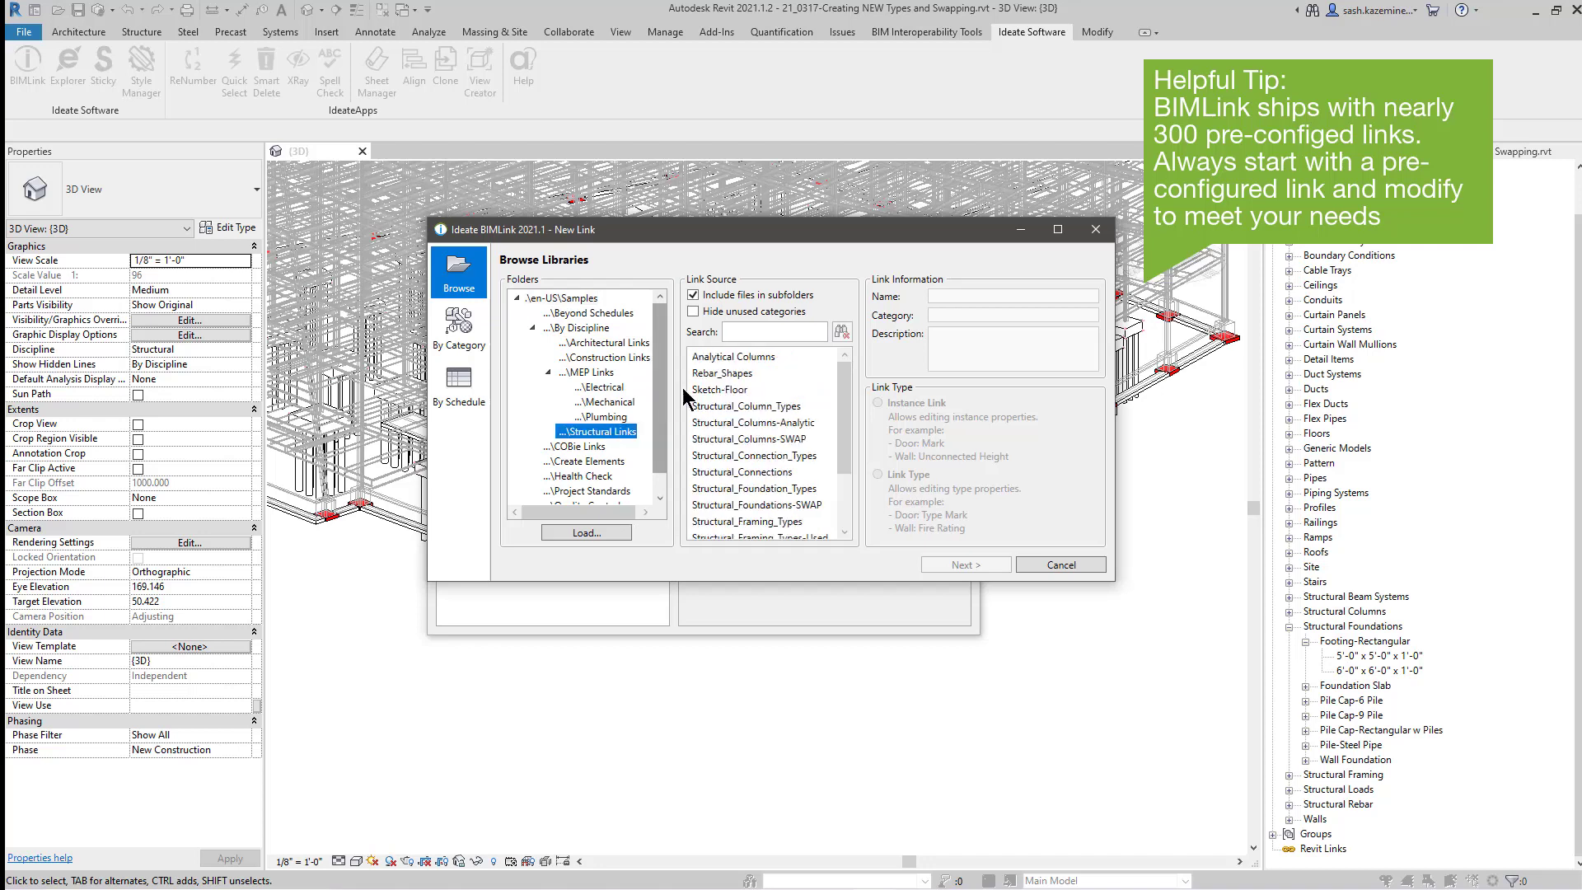
left_click(752, 333)
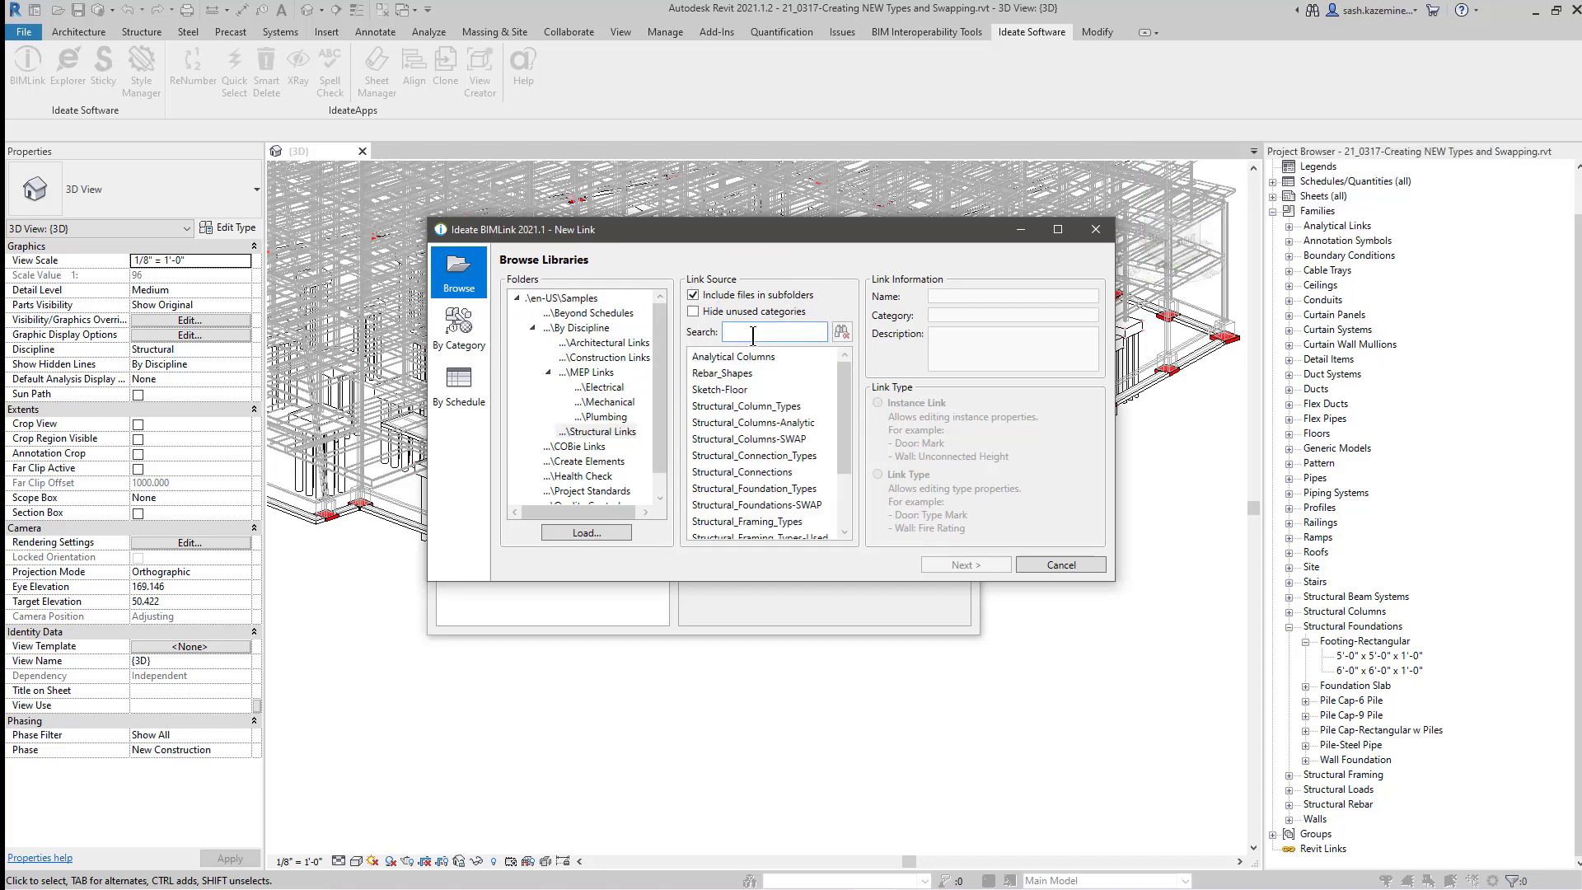
type("foun")
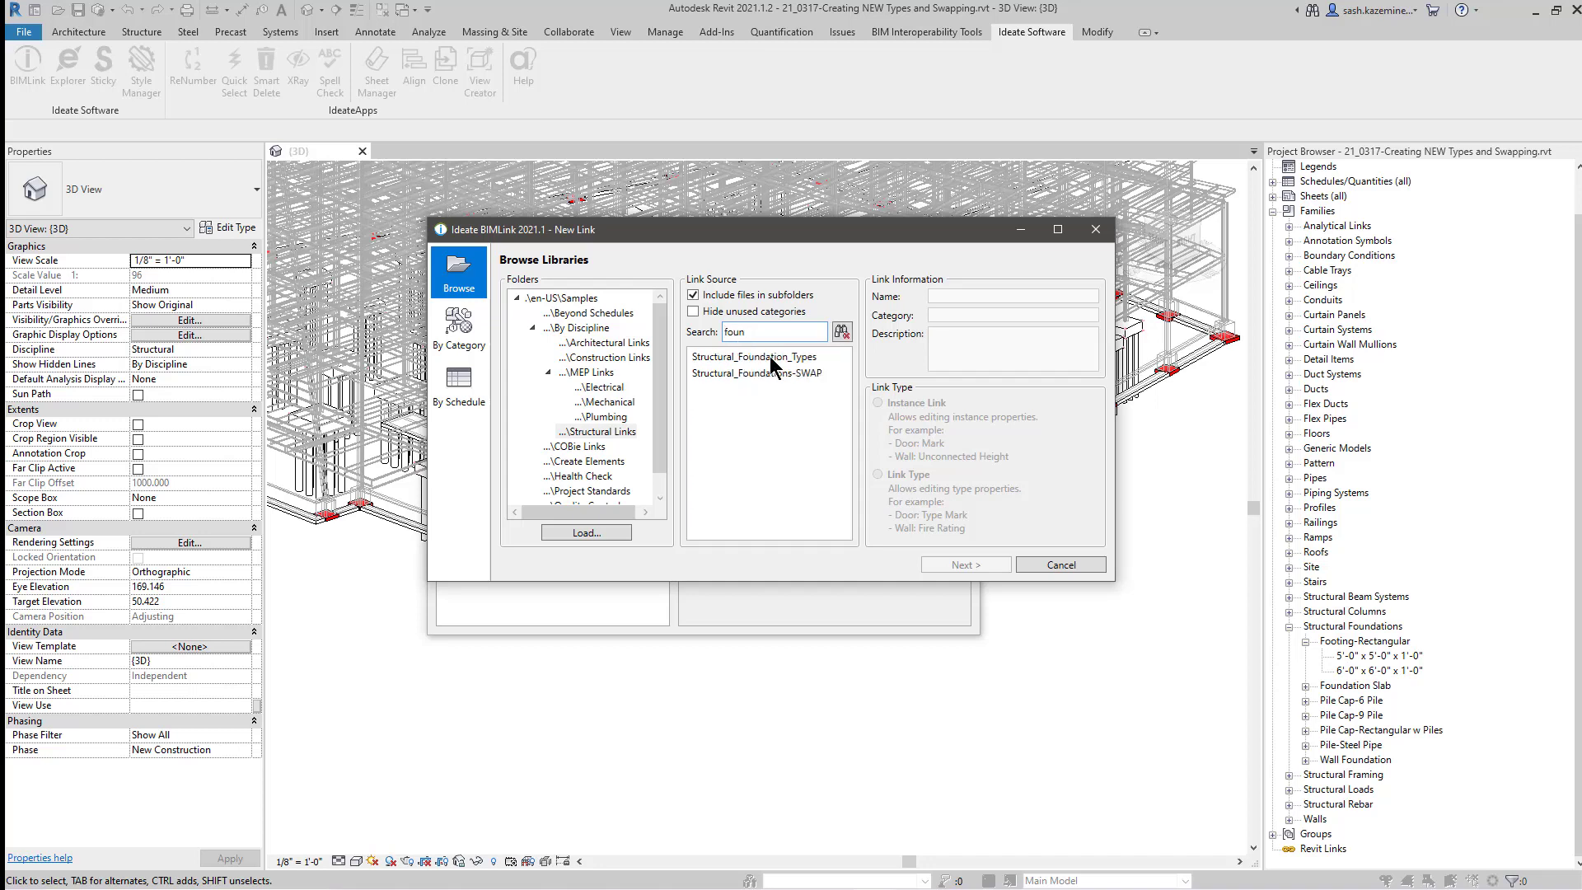
left_click(754, 355)
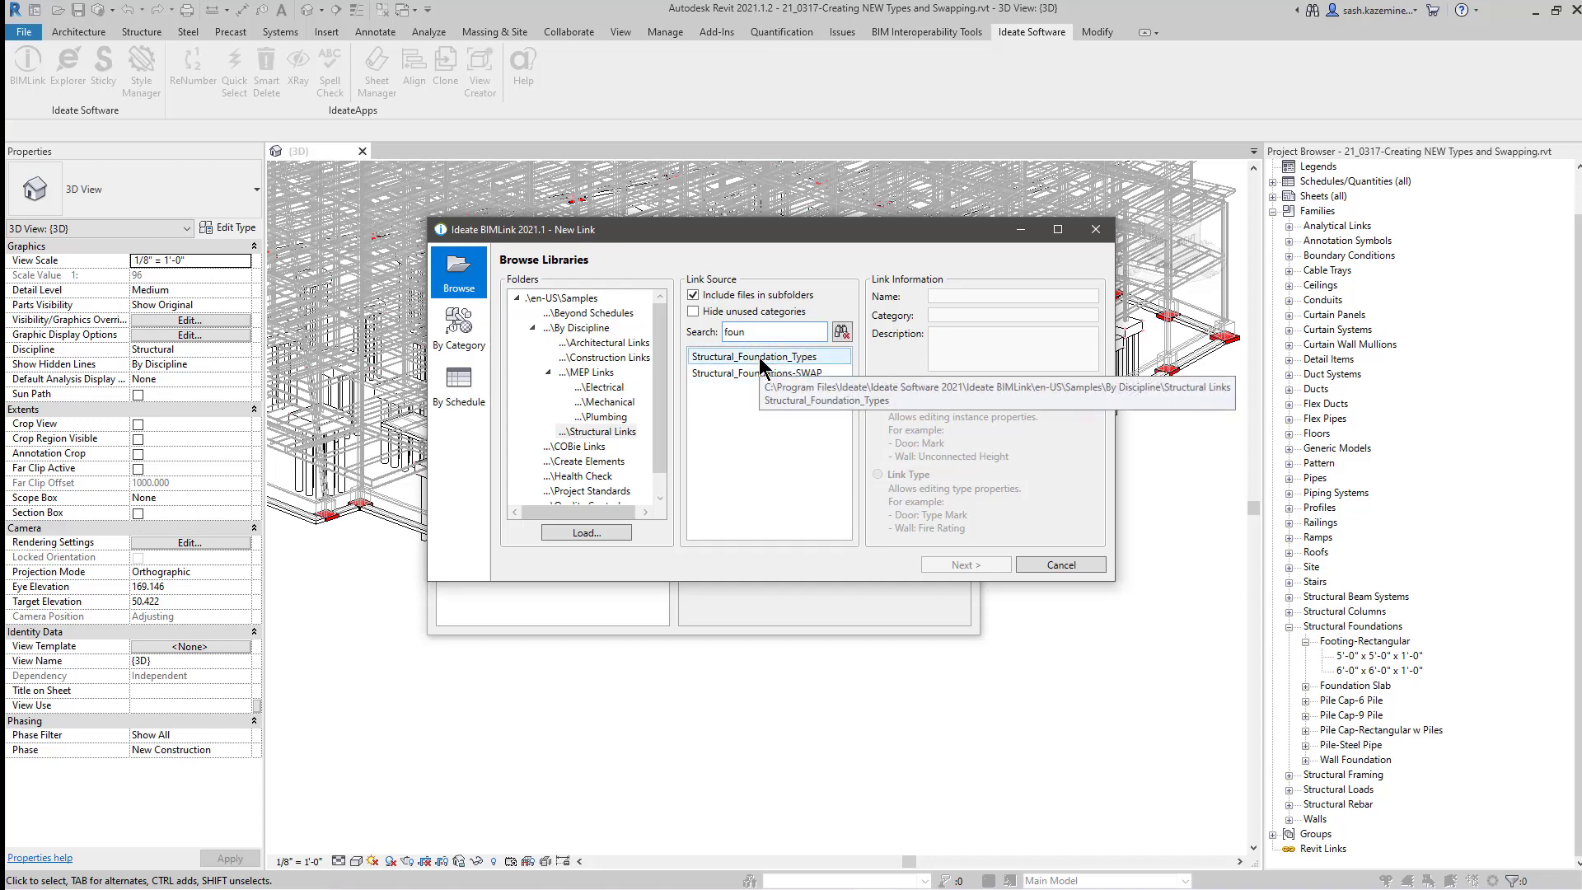
left_click(753, 373, "shift")
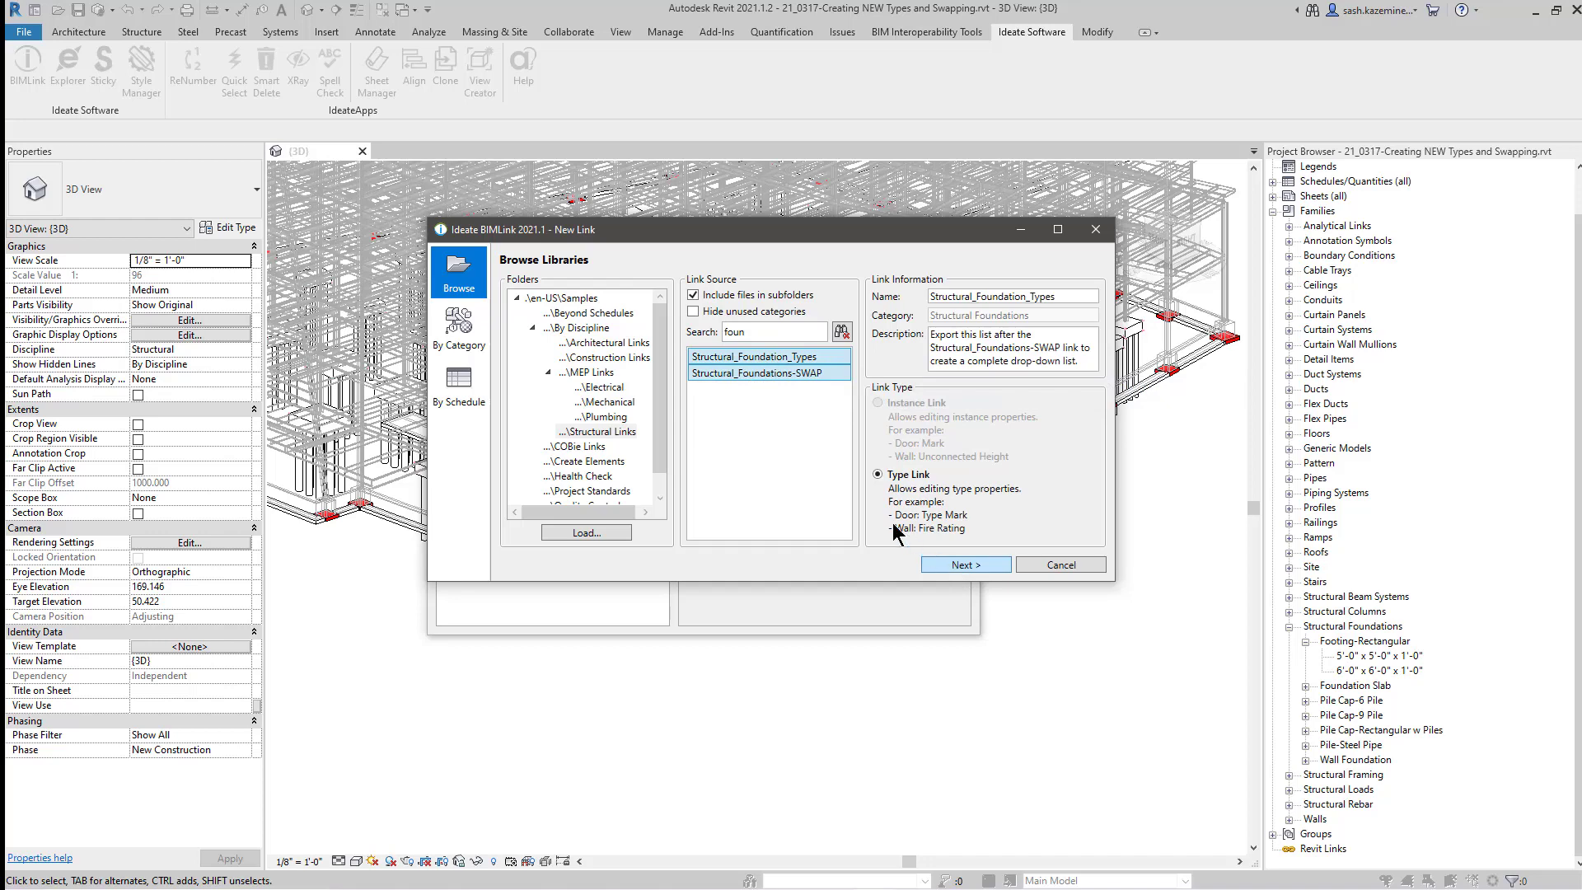
left_click(960, 568)
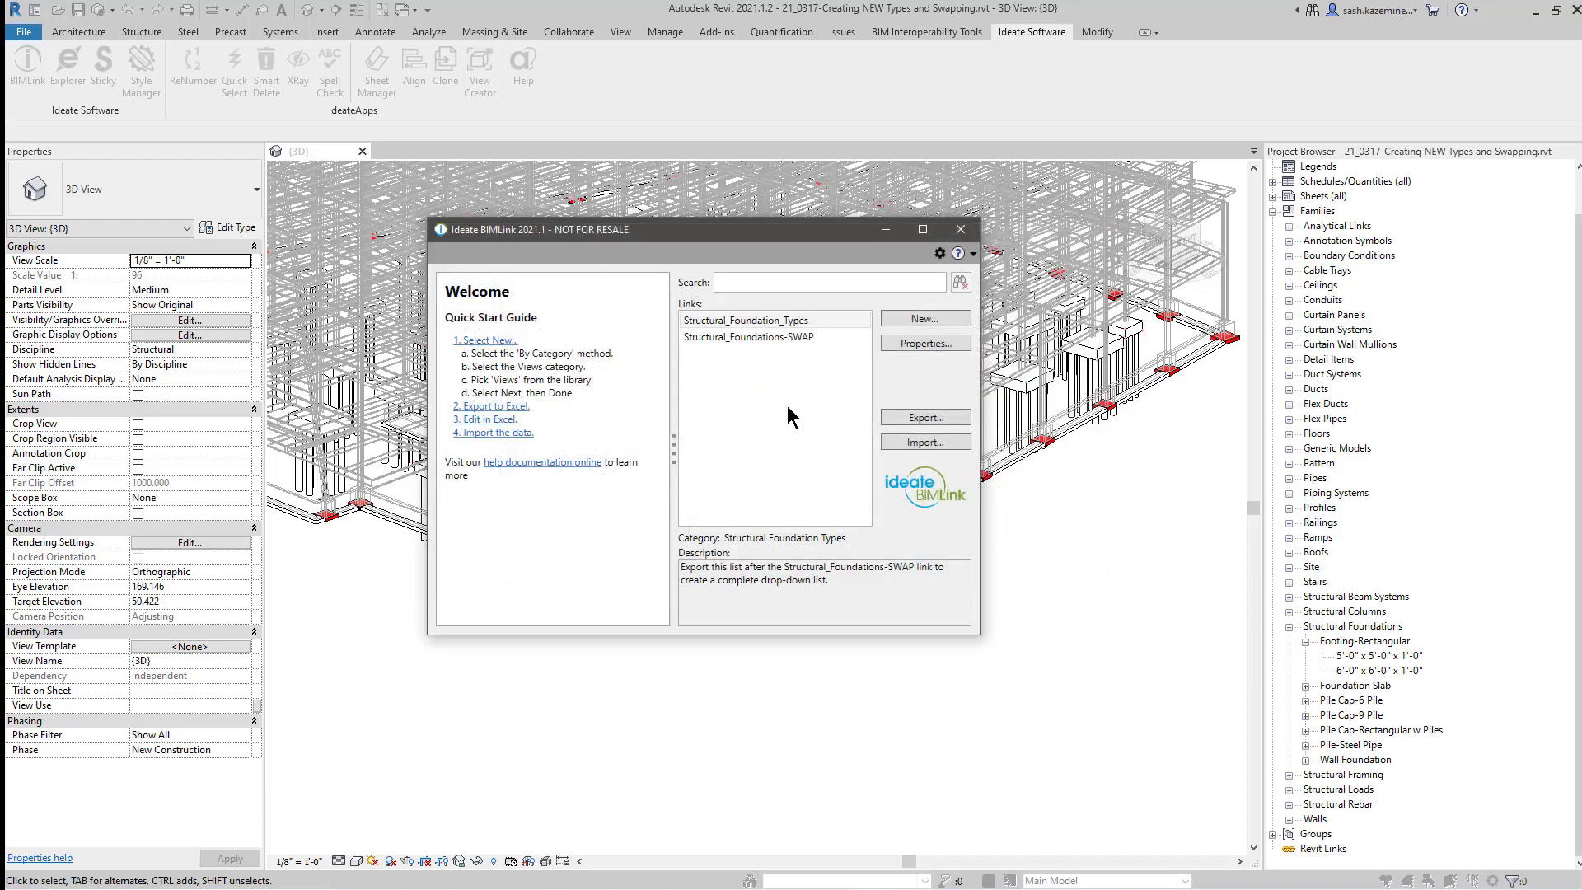
- Add the Thickness property to the linked properties of the Structural_Foundation_Types link
left_click(779, 321)
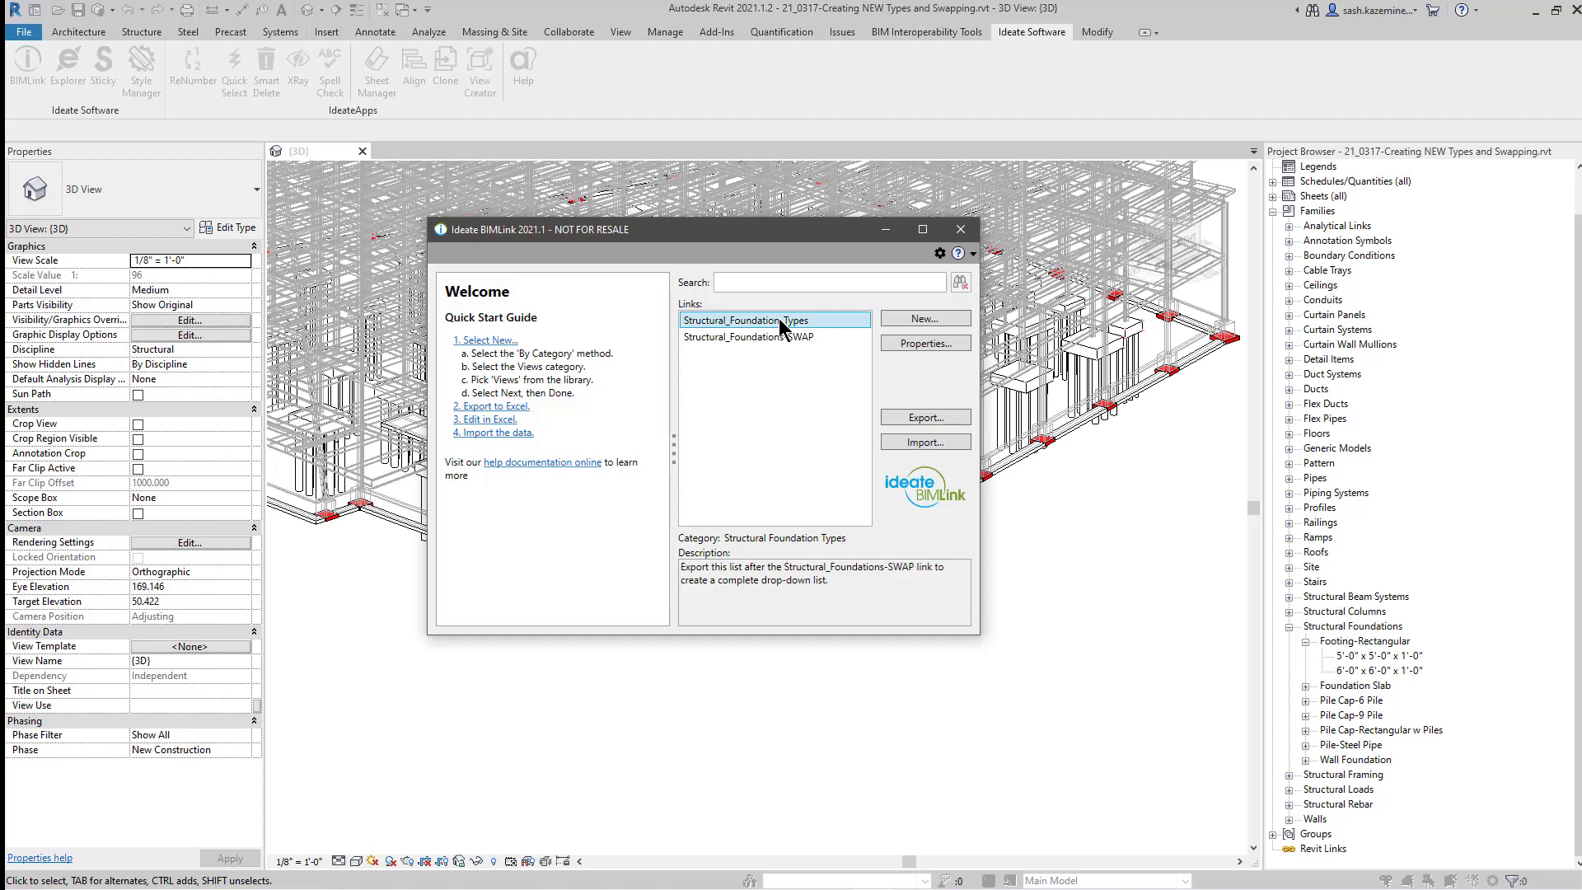
double_click(779, 323)
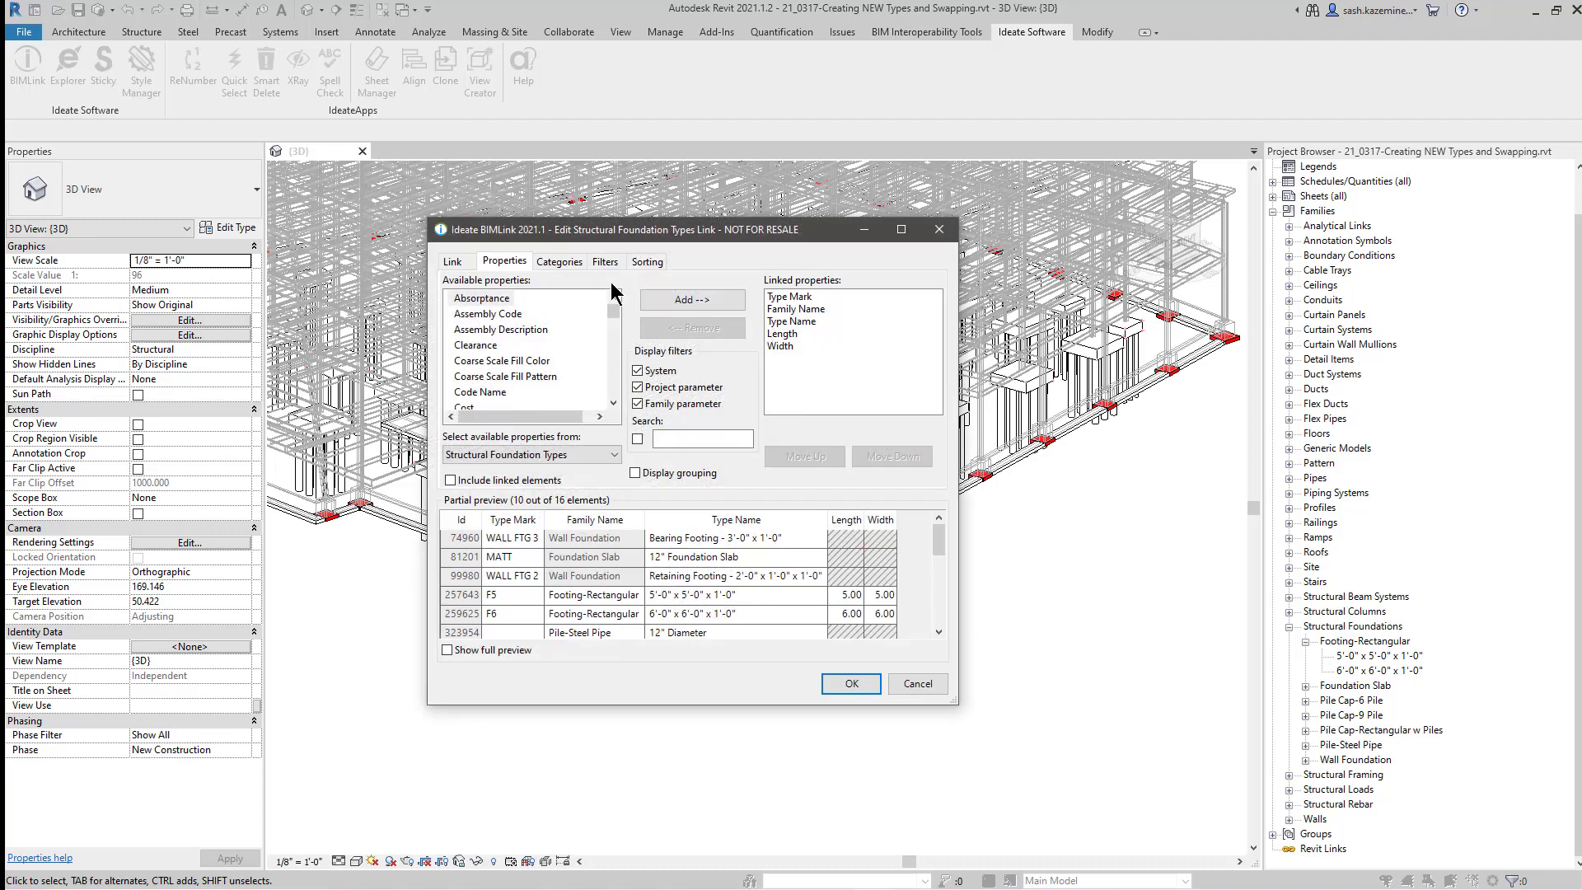
left_click_drag(588, 241, 484, 182)
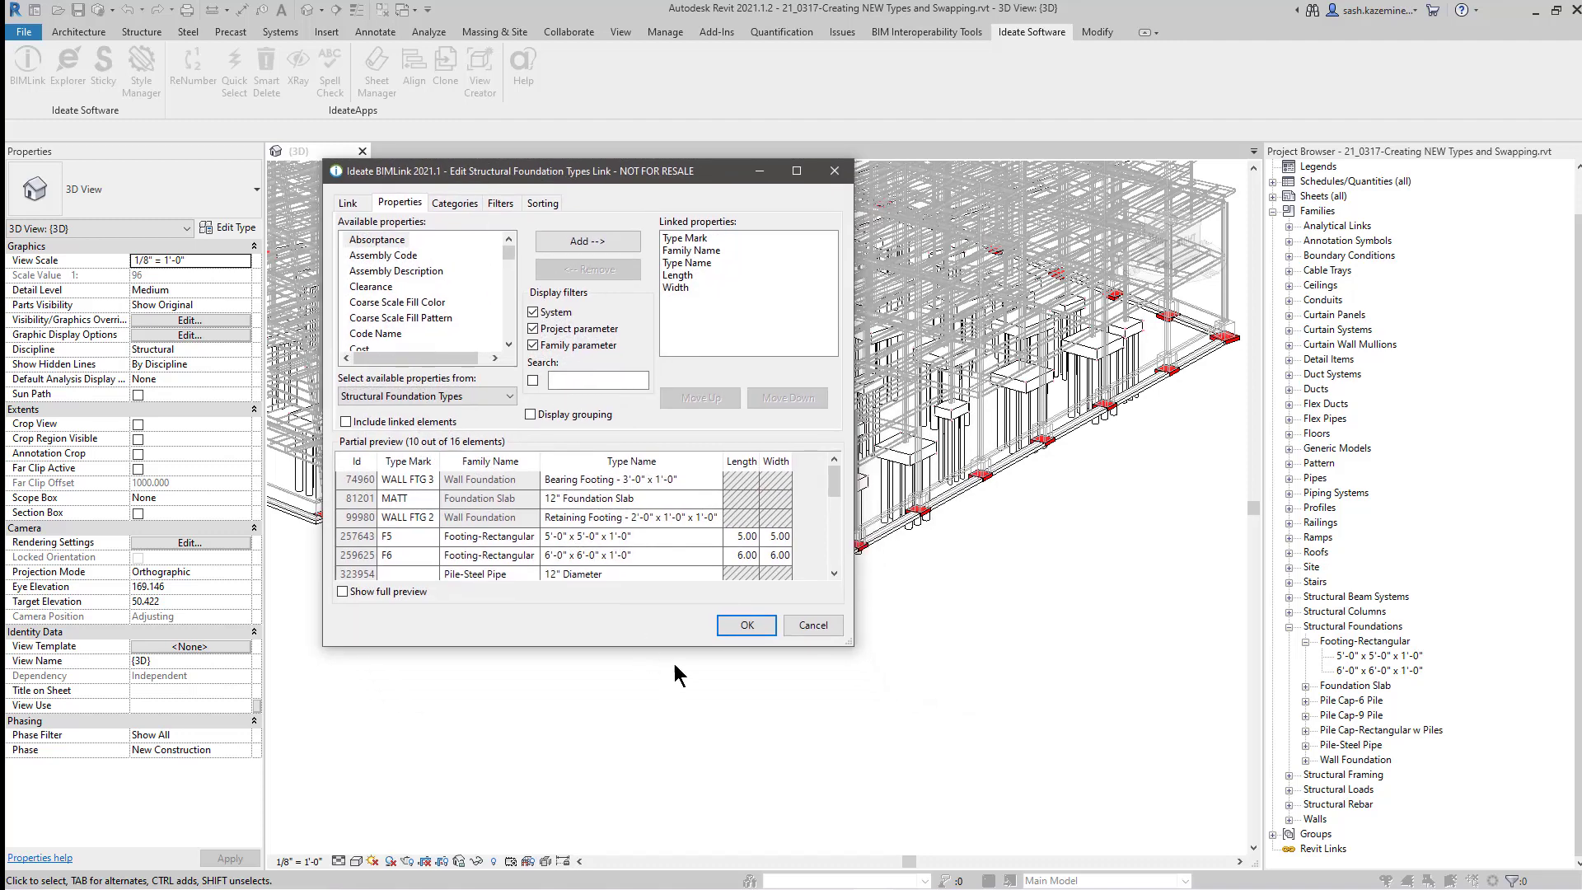
left_click_drag(846, 648, 1086, 752)
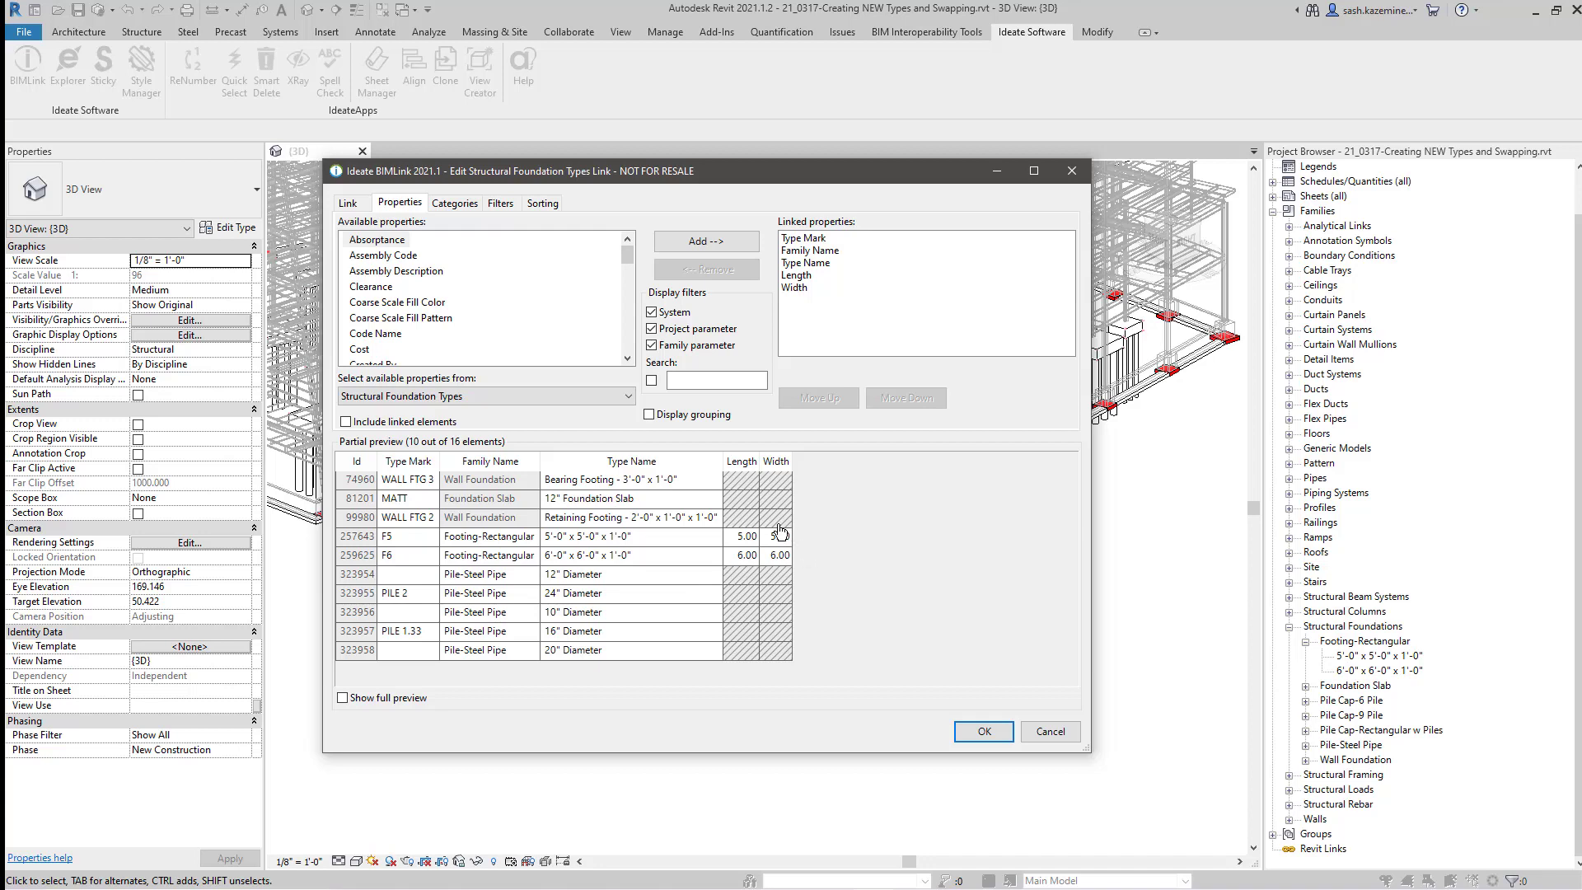
left_click(688, 380)
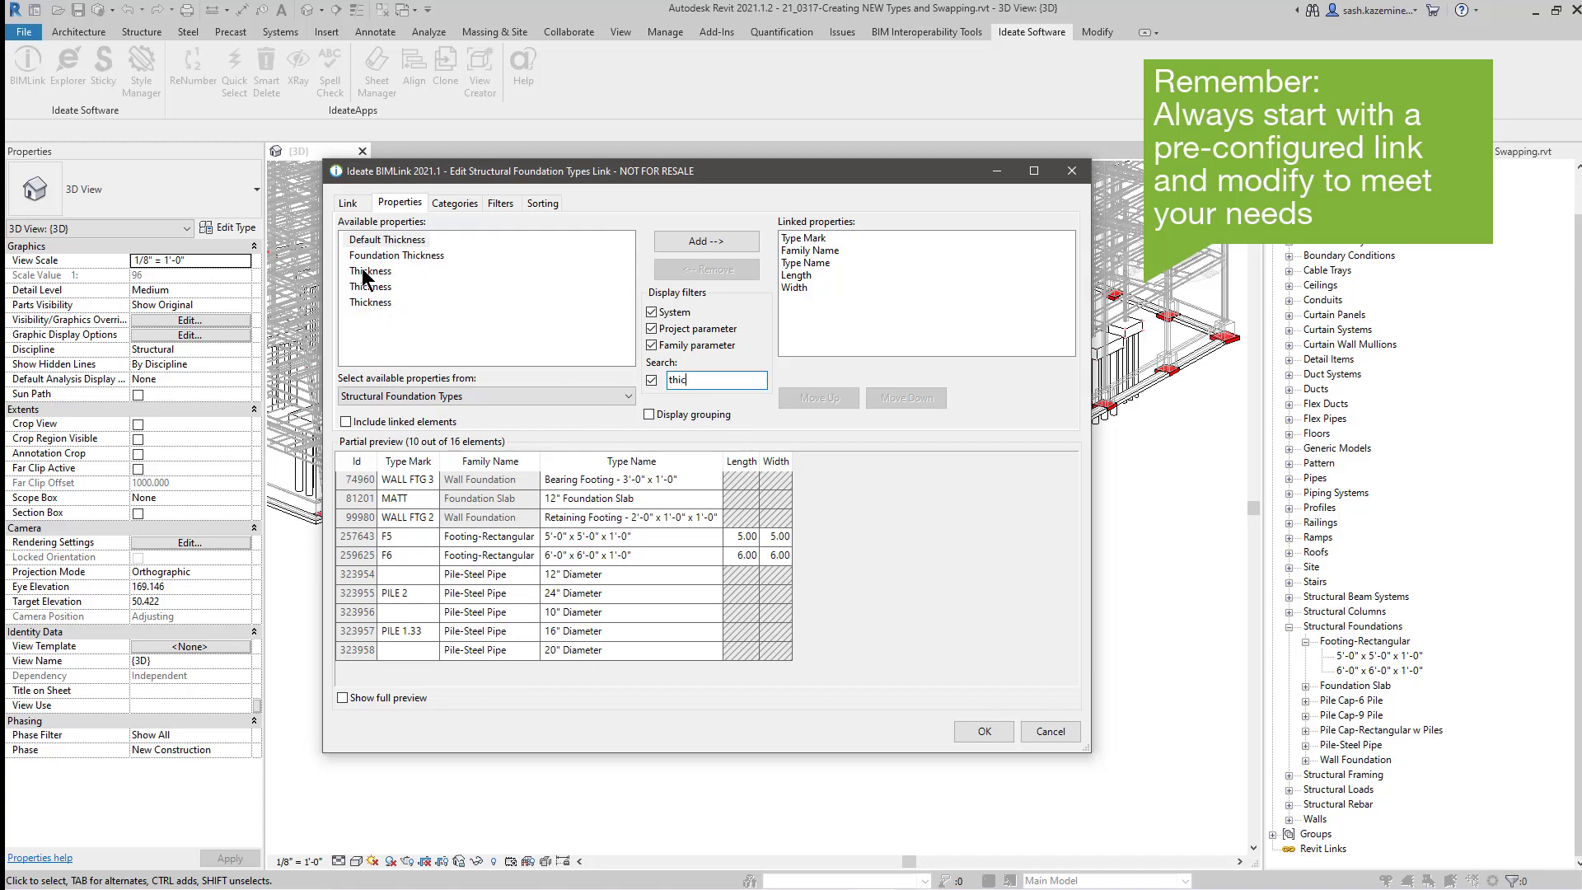
left_click(365, 272)
left_click(679, 239)
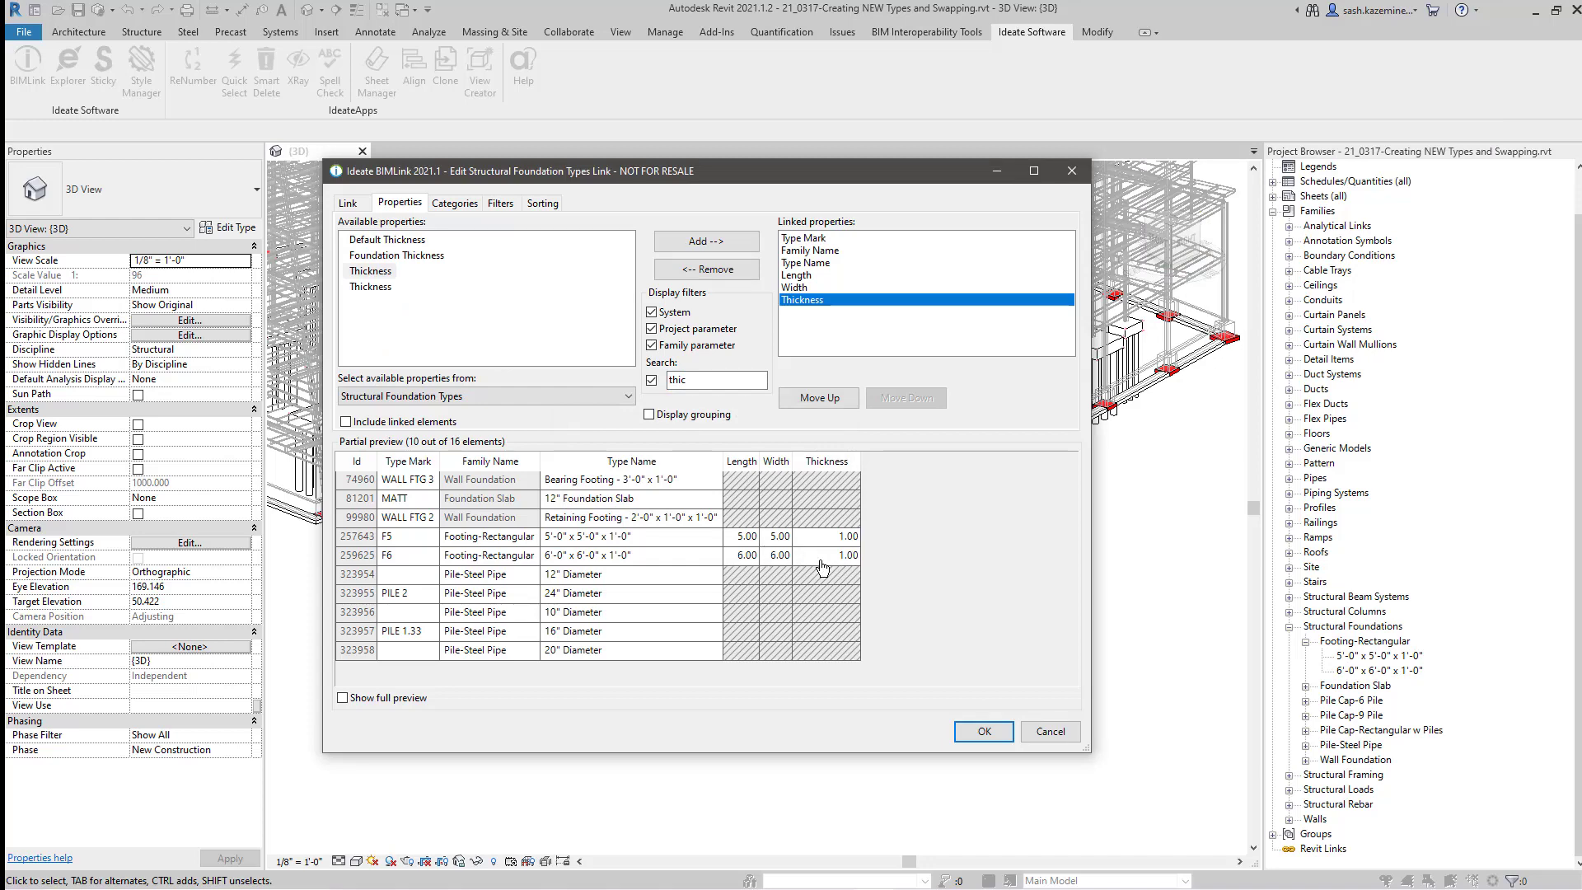
left_click(965, 732)
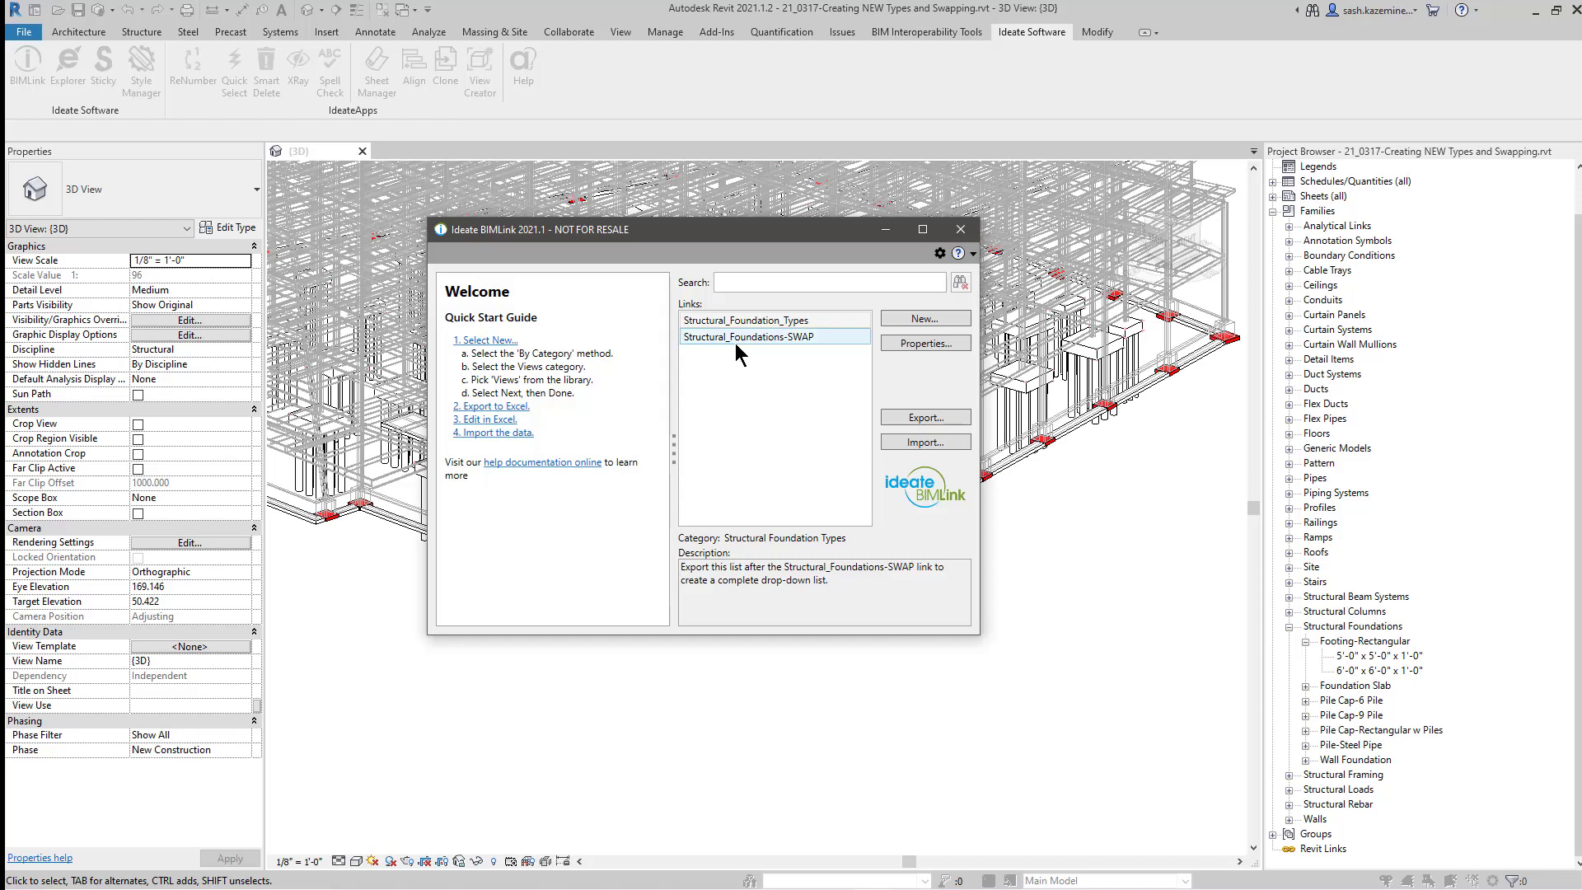
- Open the Structural_Foundations-SWAP link for editing, enlarge its window and show the full preview of its elements
left_click(735, 340)
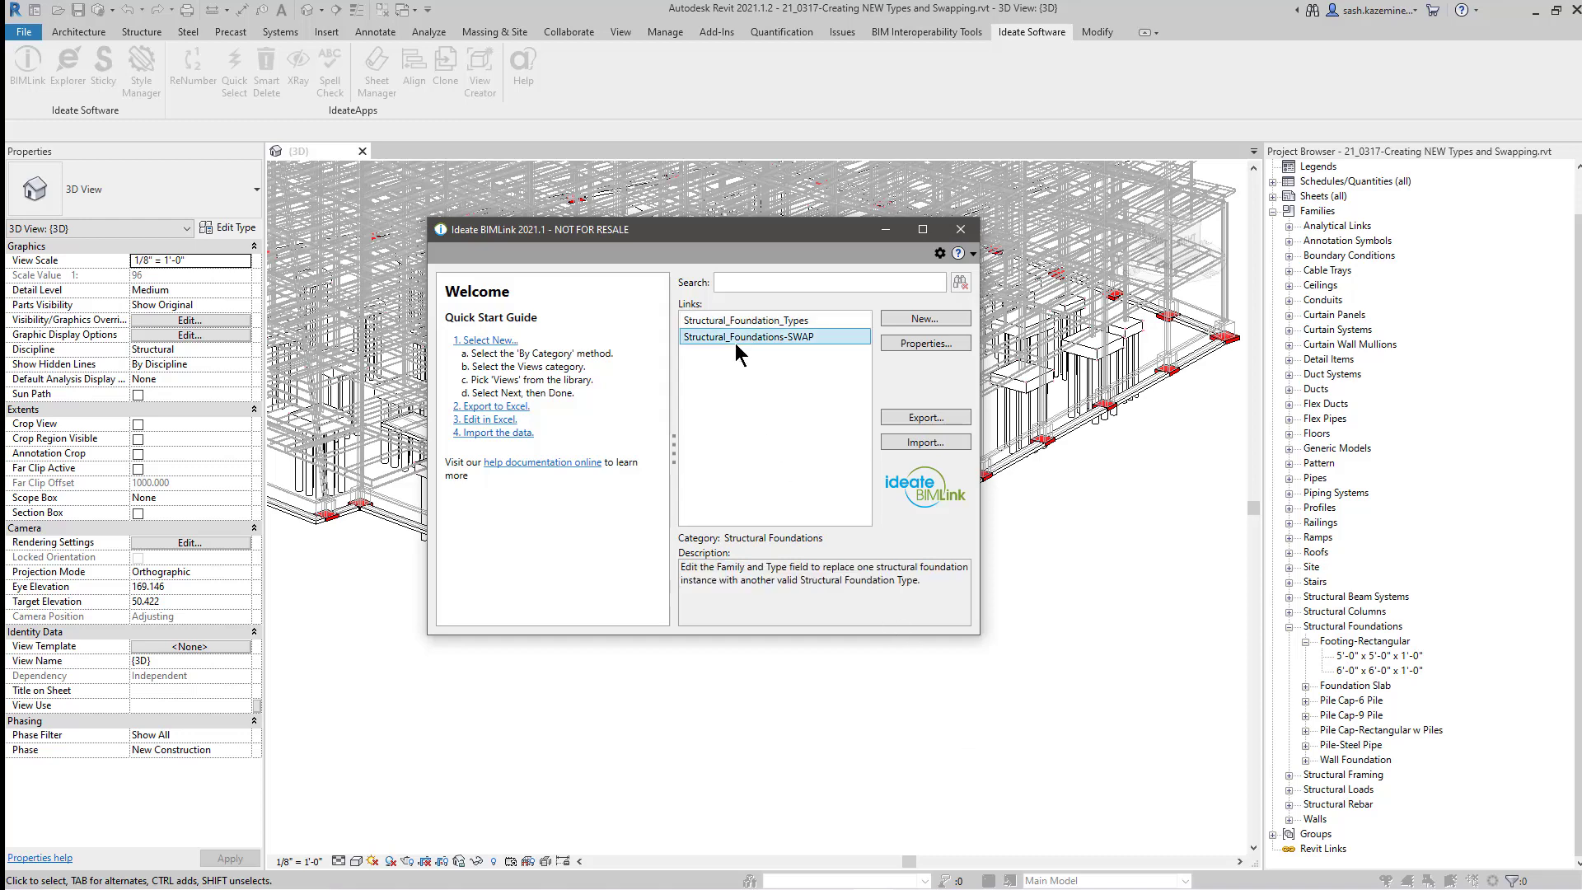
double_click(735, 338)
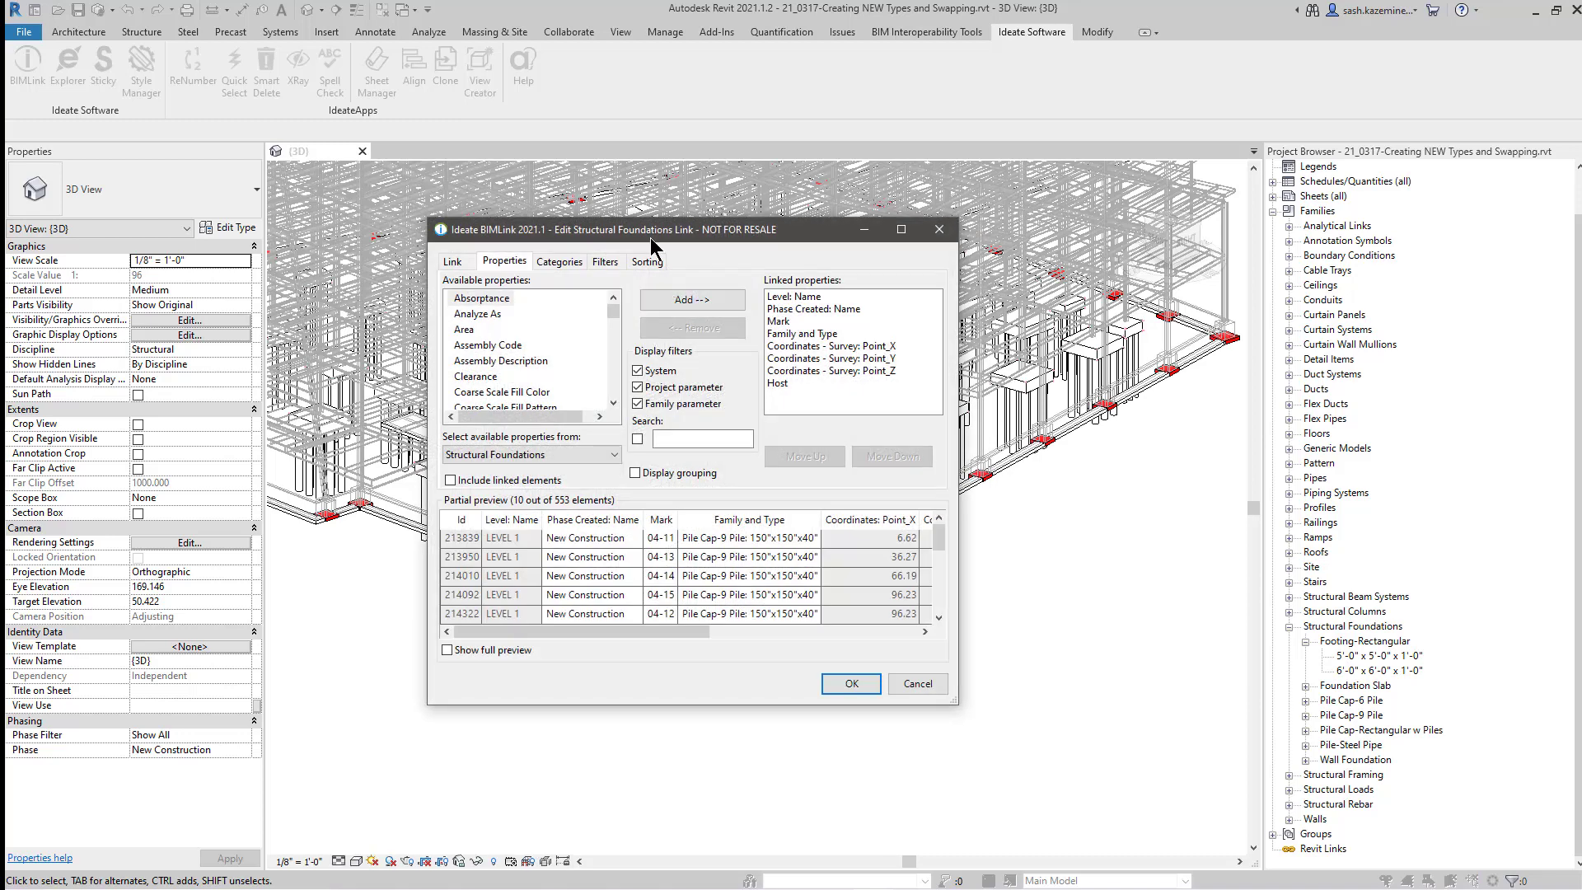
left_click_drag(647, 231, 511, 163)
left_click_drag(818, 634, 1191, 759)
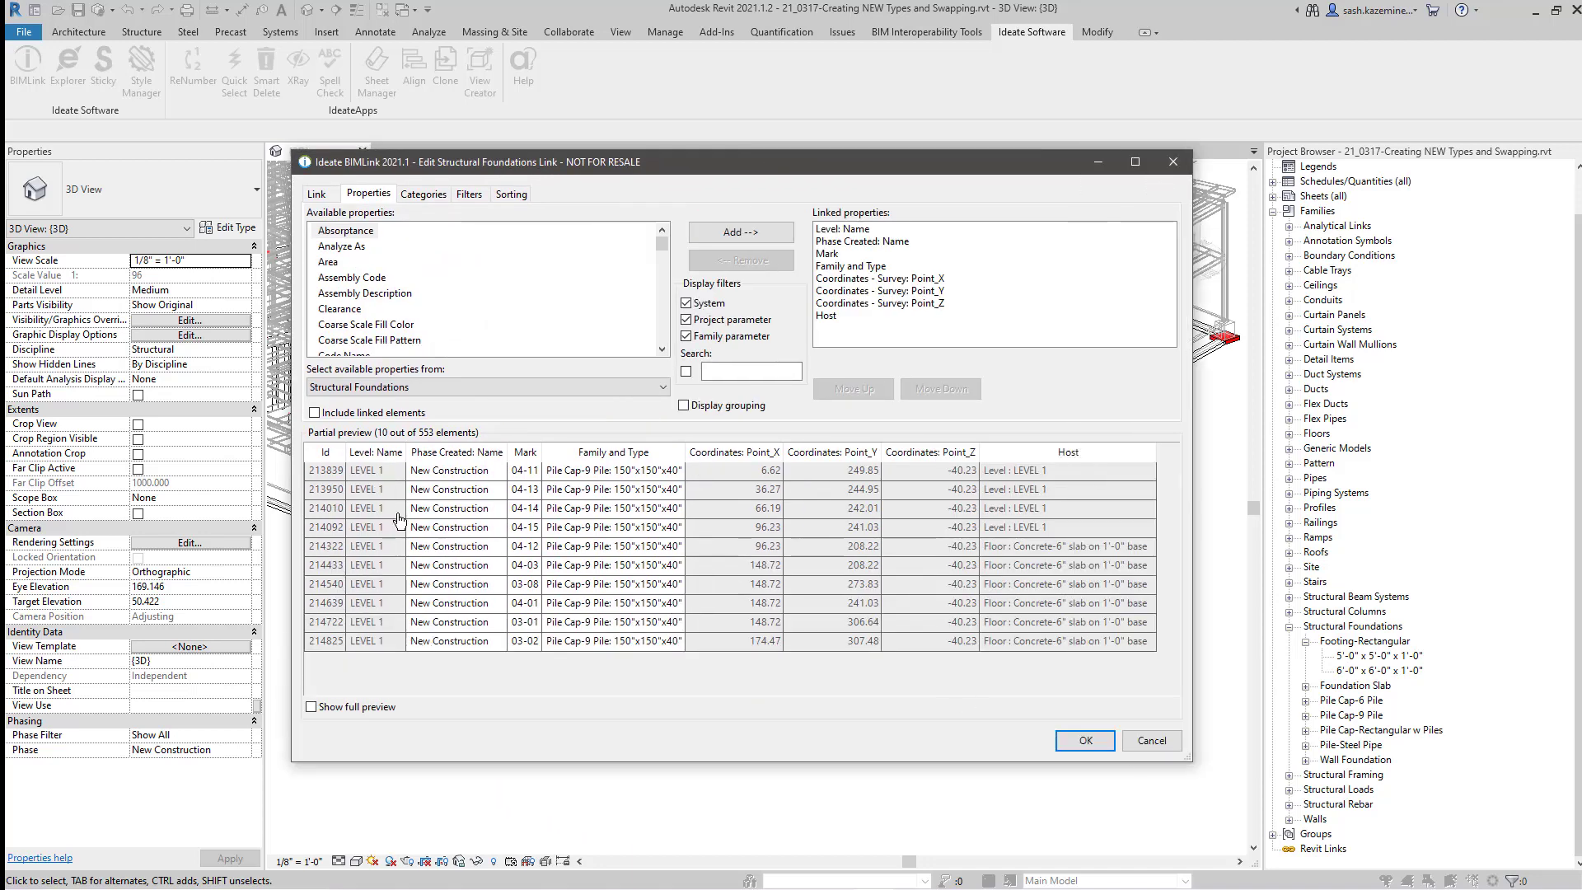
left_click(647, 528)
left_click(330, 707)
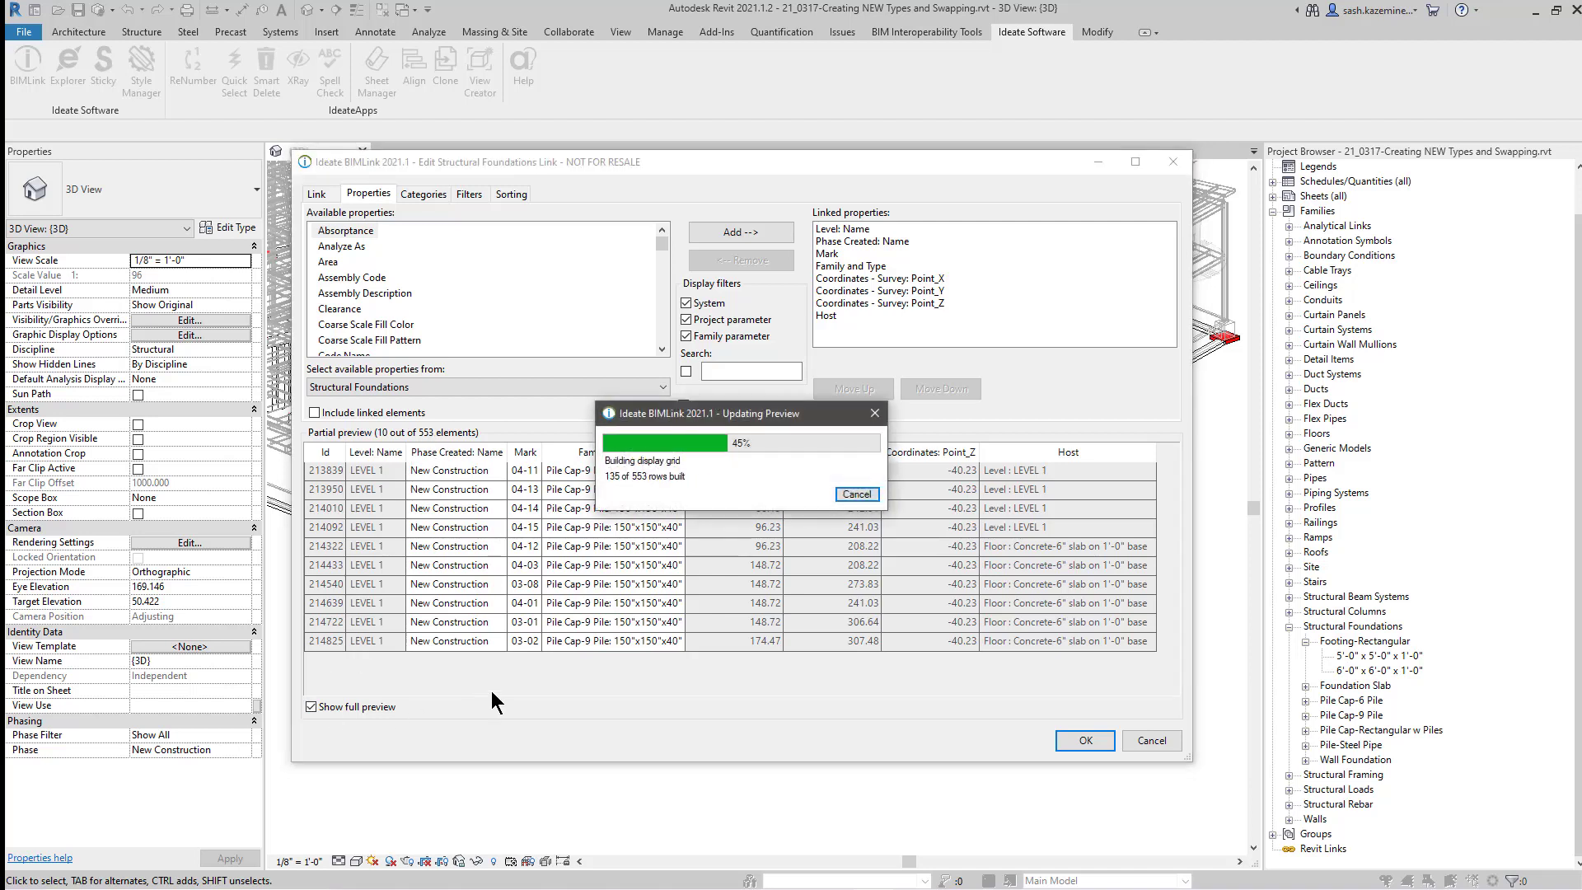
left_click_drag(1169, 467, 1157, 493)
scroll(689, 571, "up", 10)
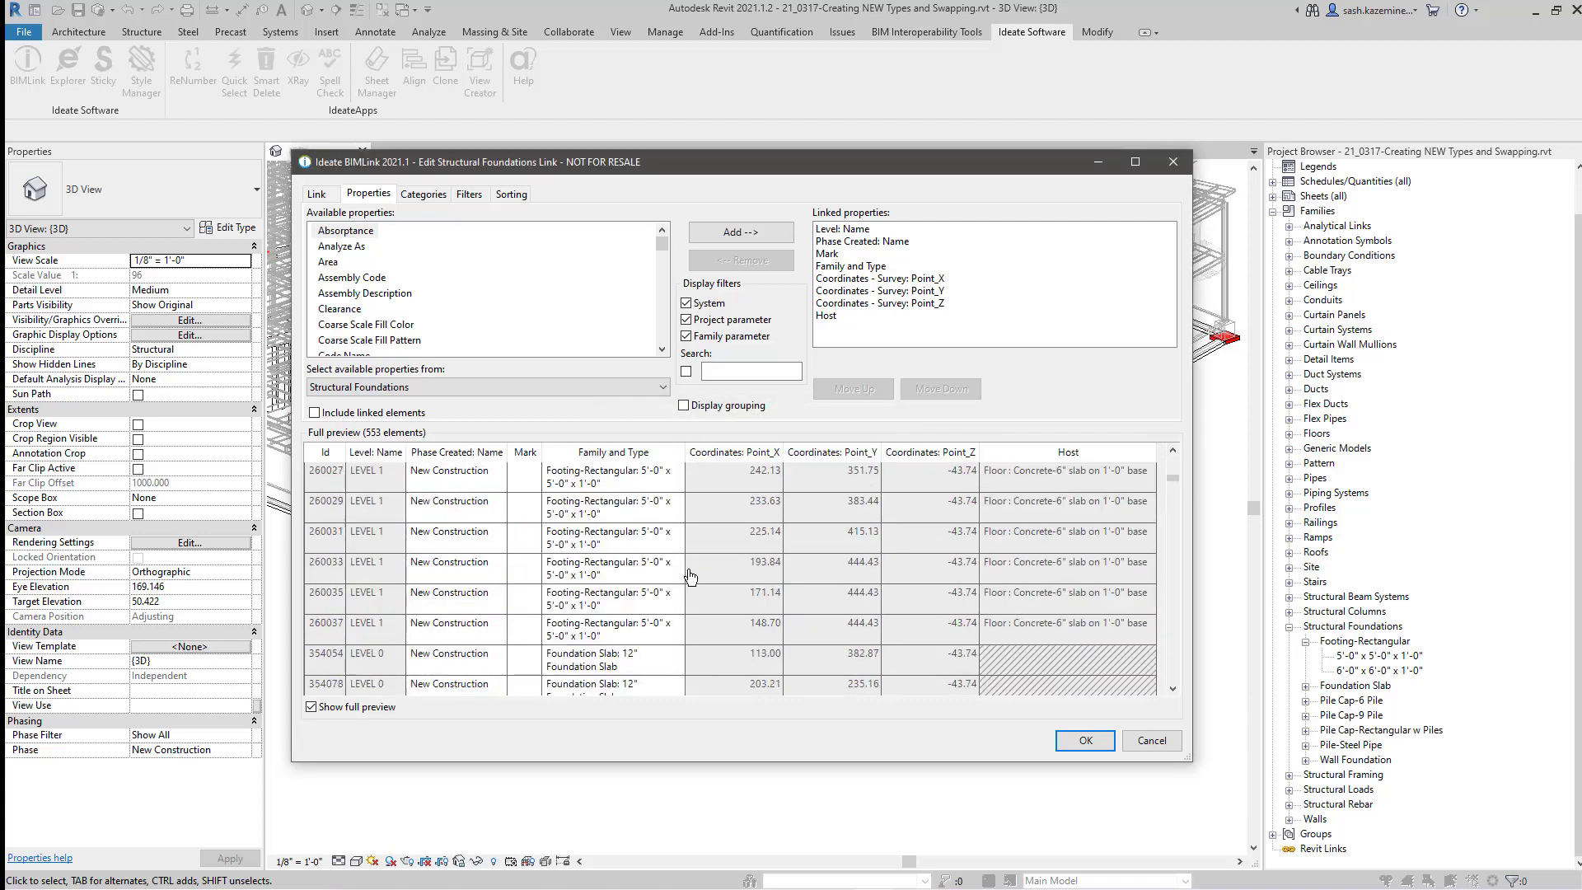
- Filter the Structural_Foundations-SWAP link to elements whose Family and Type contains Footing-Rectangular
left_click(590, 550)
left_click(464, 192)
left_click(591, 475)
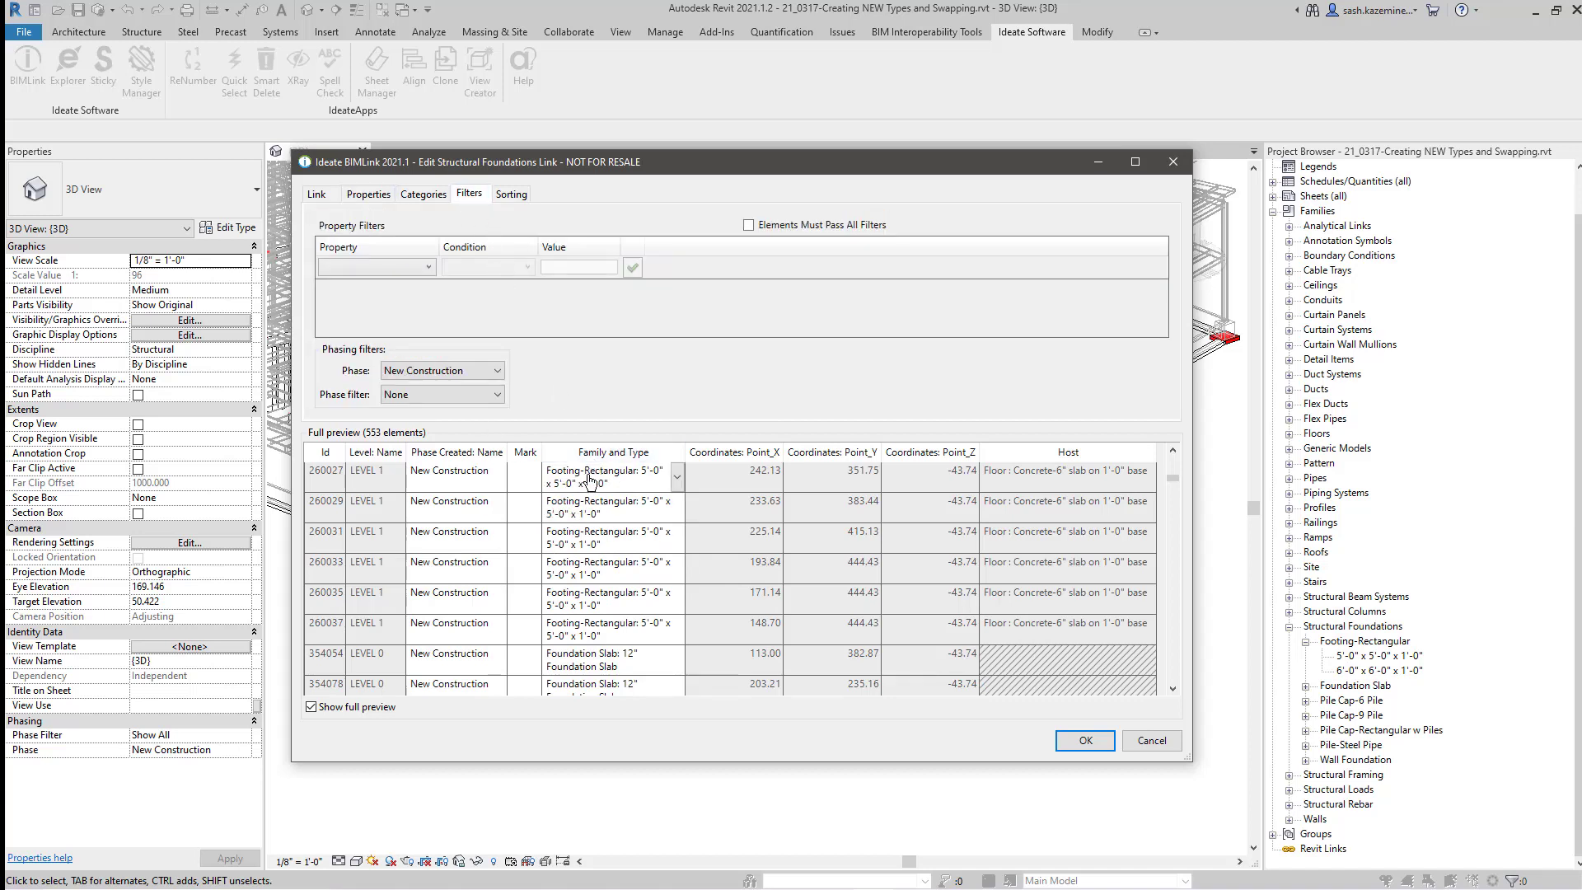
left_click(387, 266)
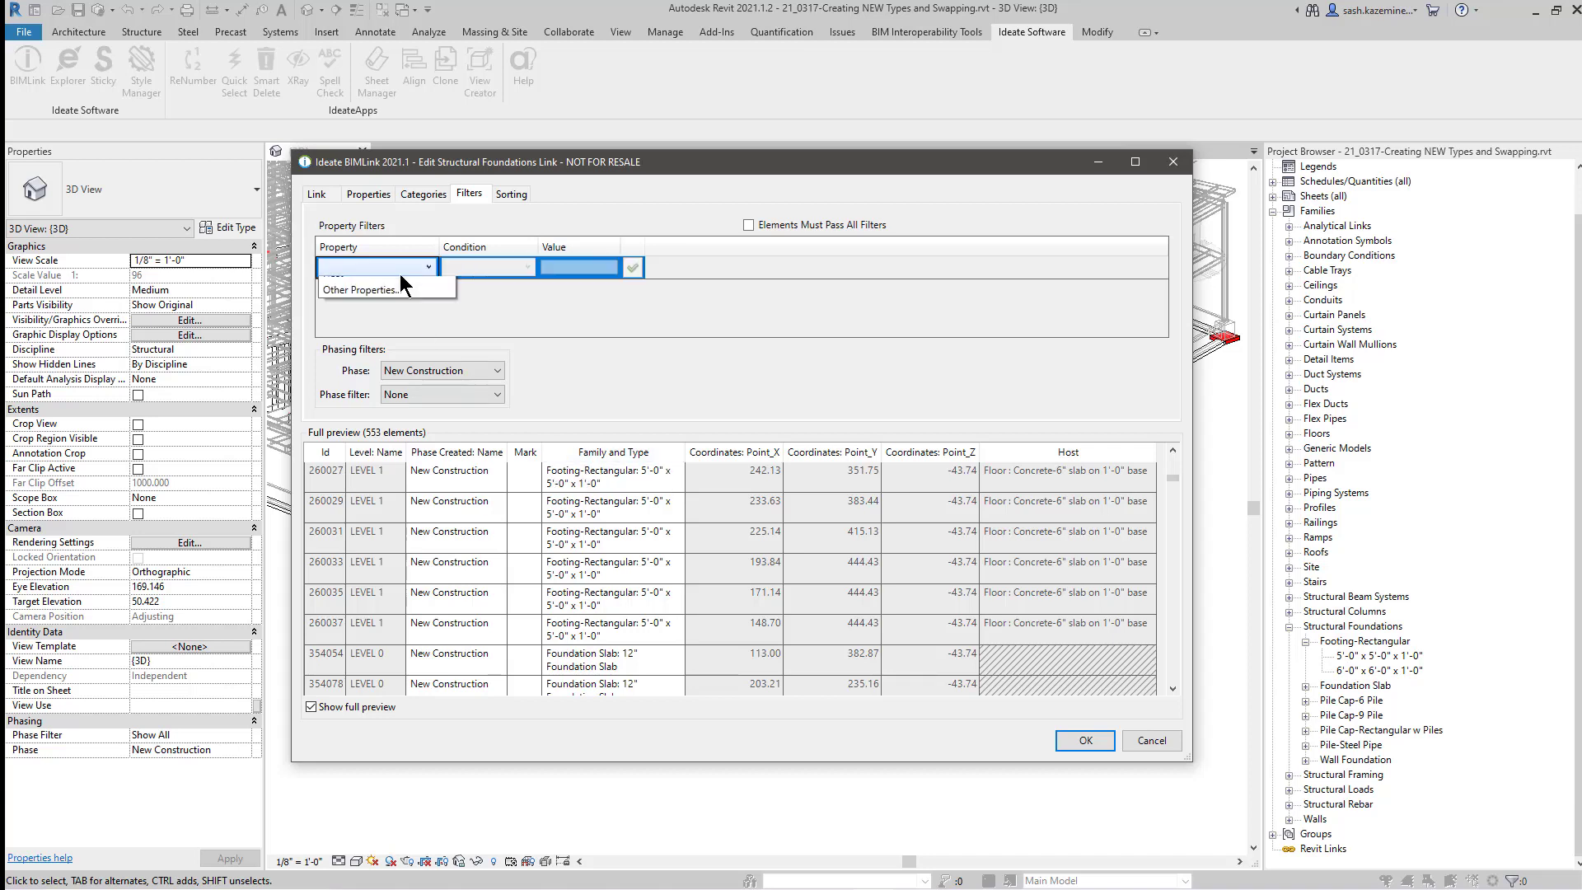
left_click(358, 335)
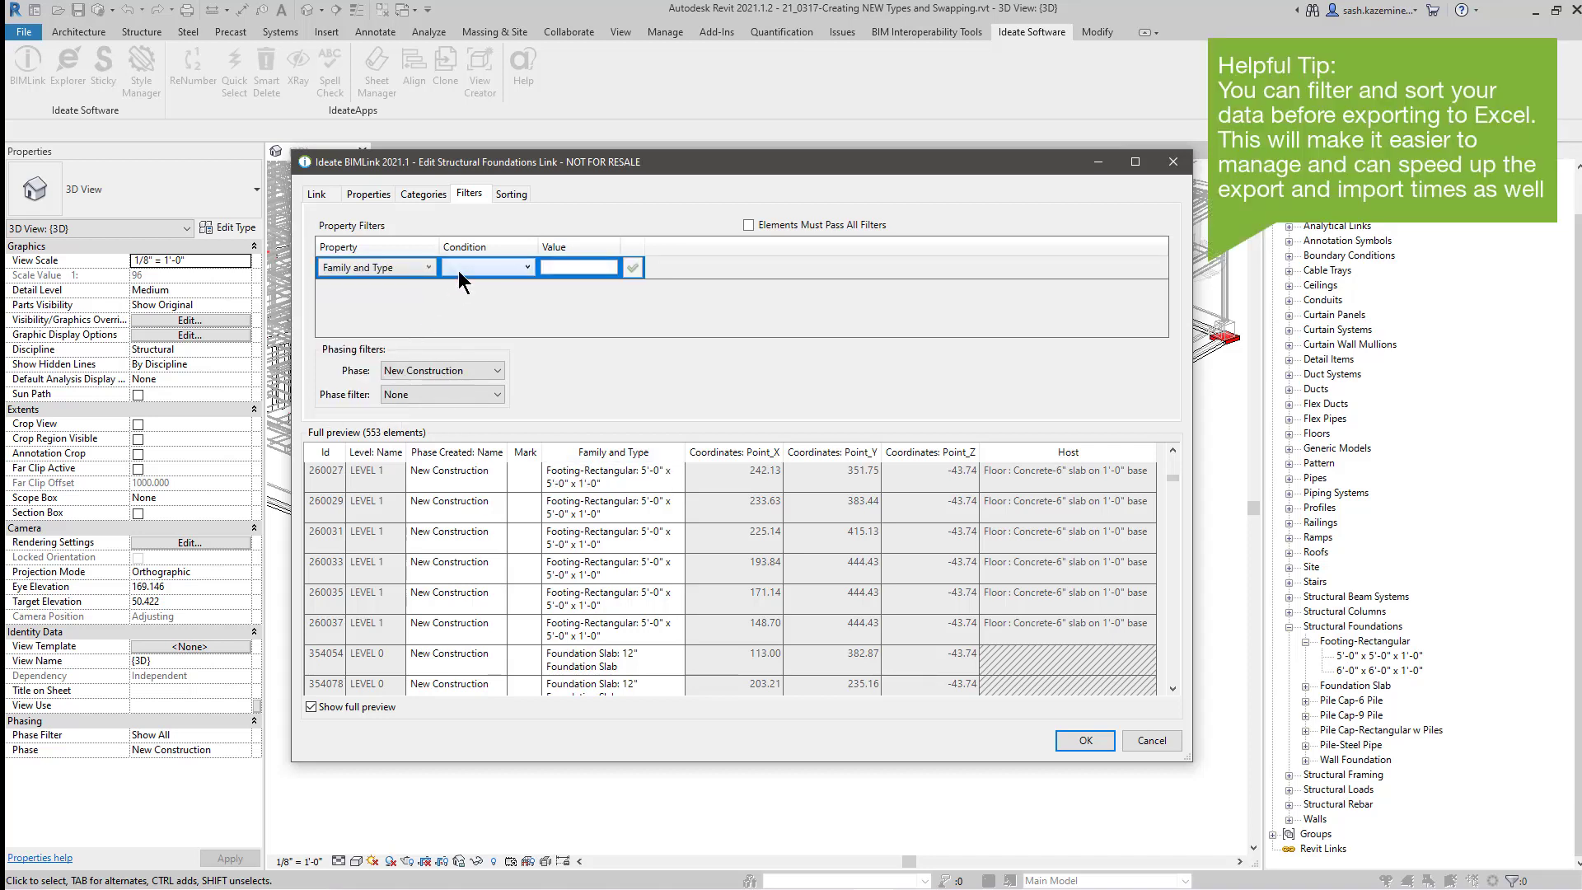
left_click(458, 270)
left_click(460, 287)
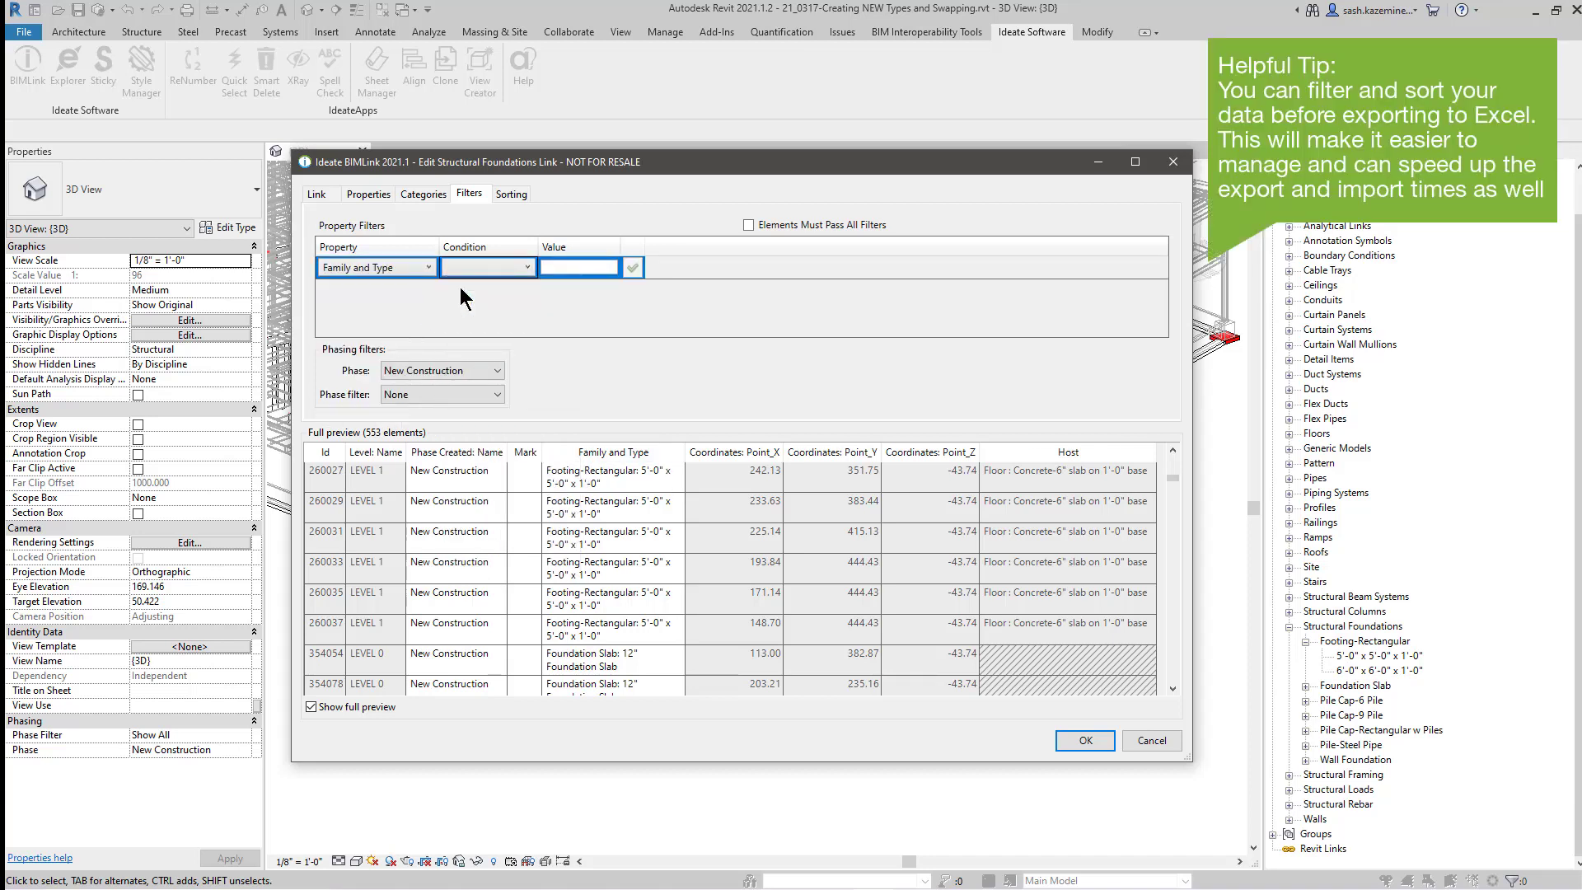
left_click(566, 276)
type("Footing-Rectangular")
key("Return")
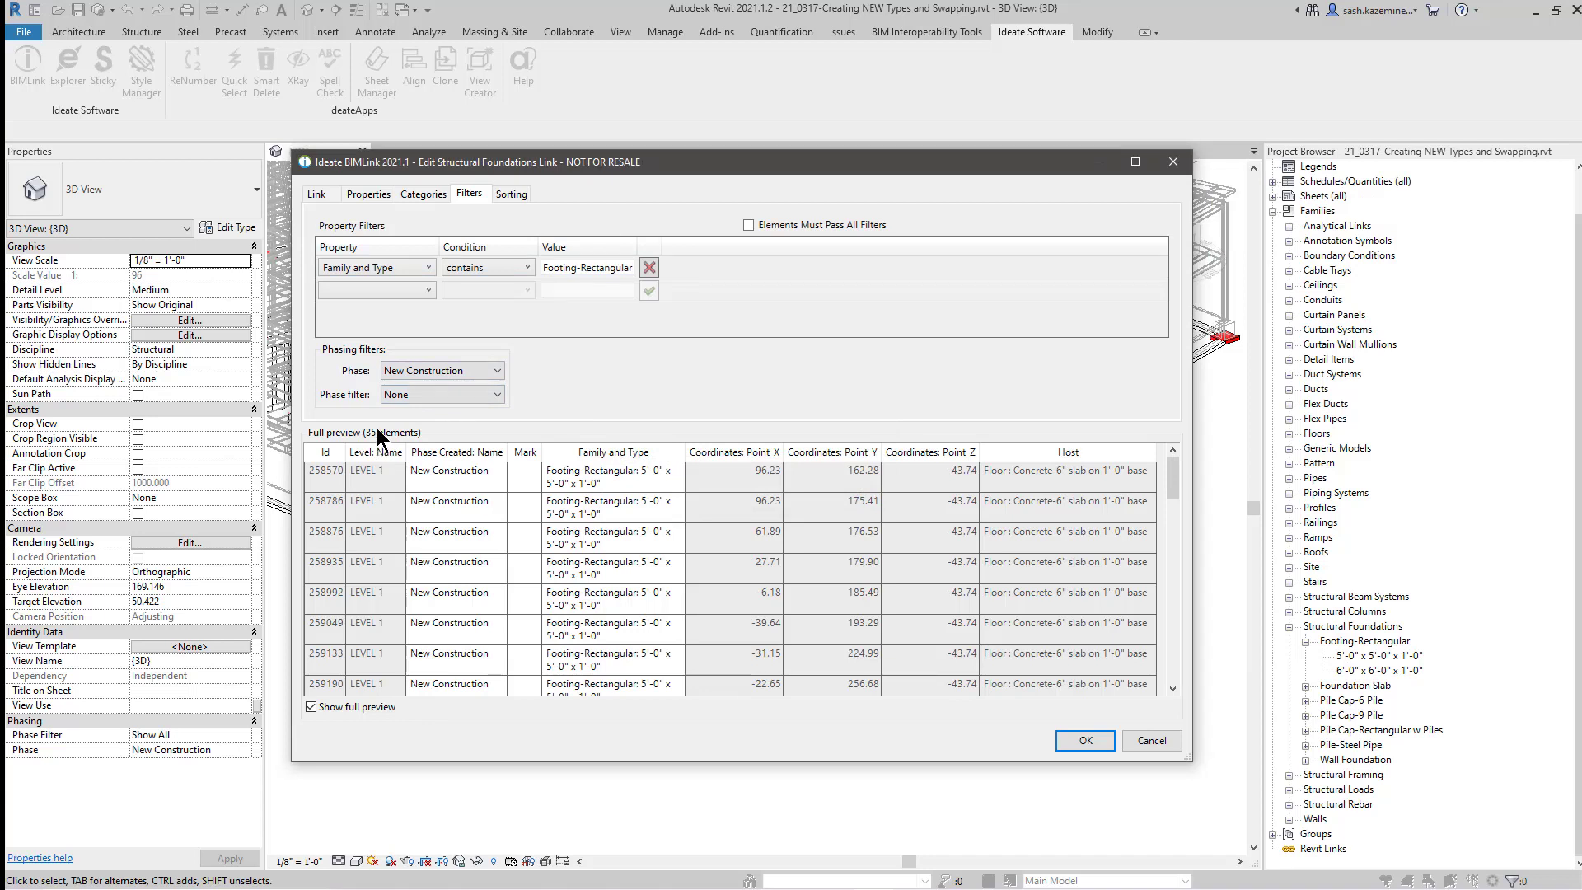
left_click(598, 519)
- Replace the SWAP link's sorting rules with Coordinates: Point_X and then Coordinates: Point_Y, both smallest to largest, and accept the link
left_click(511, 194)
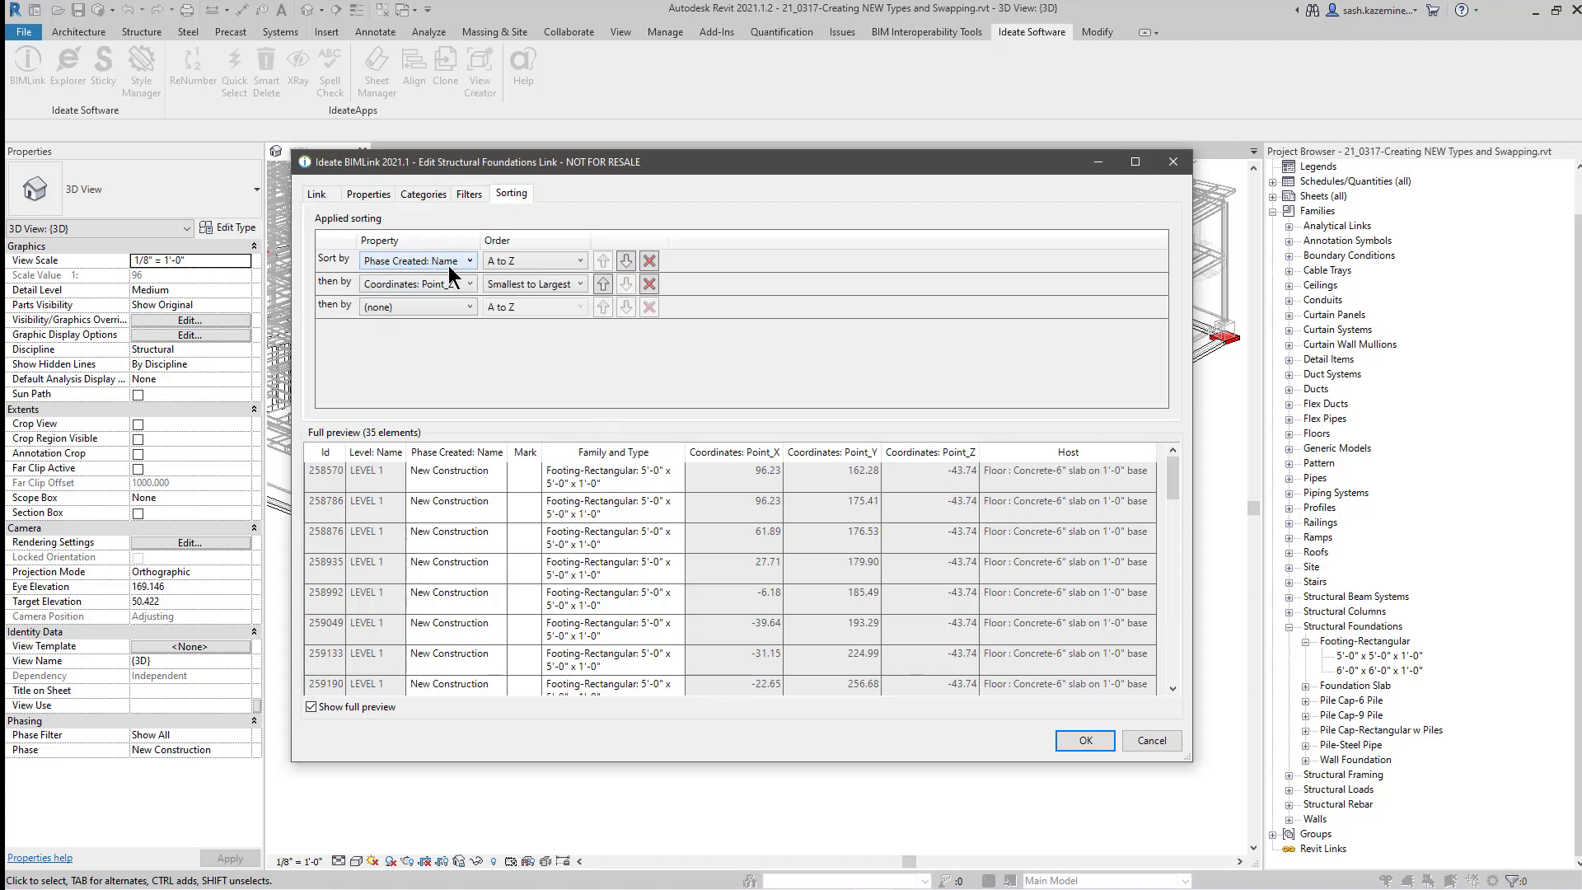
left_click(649, 261)
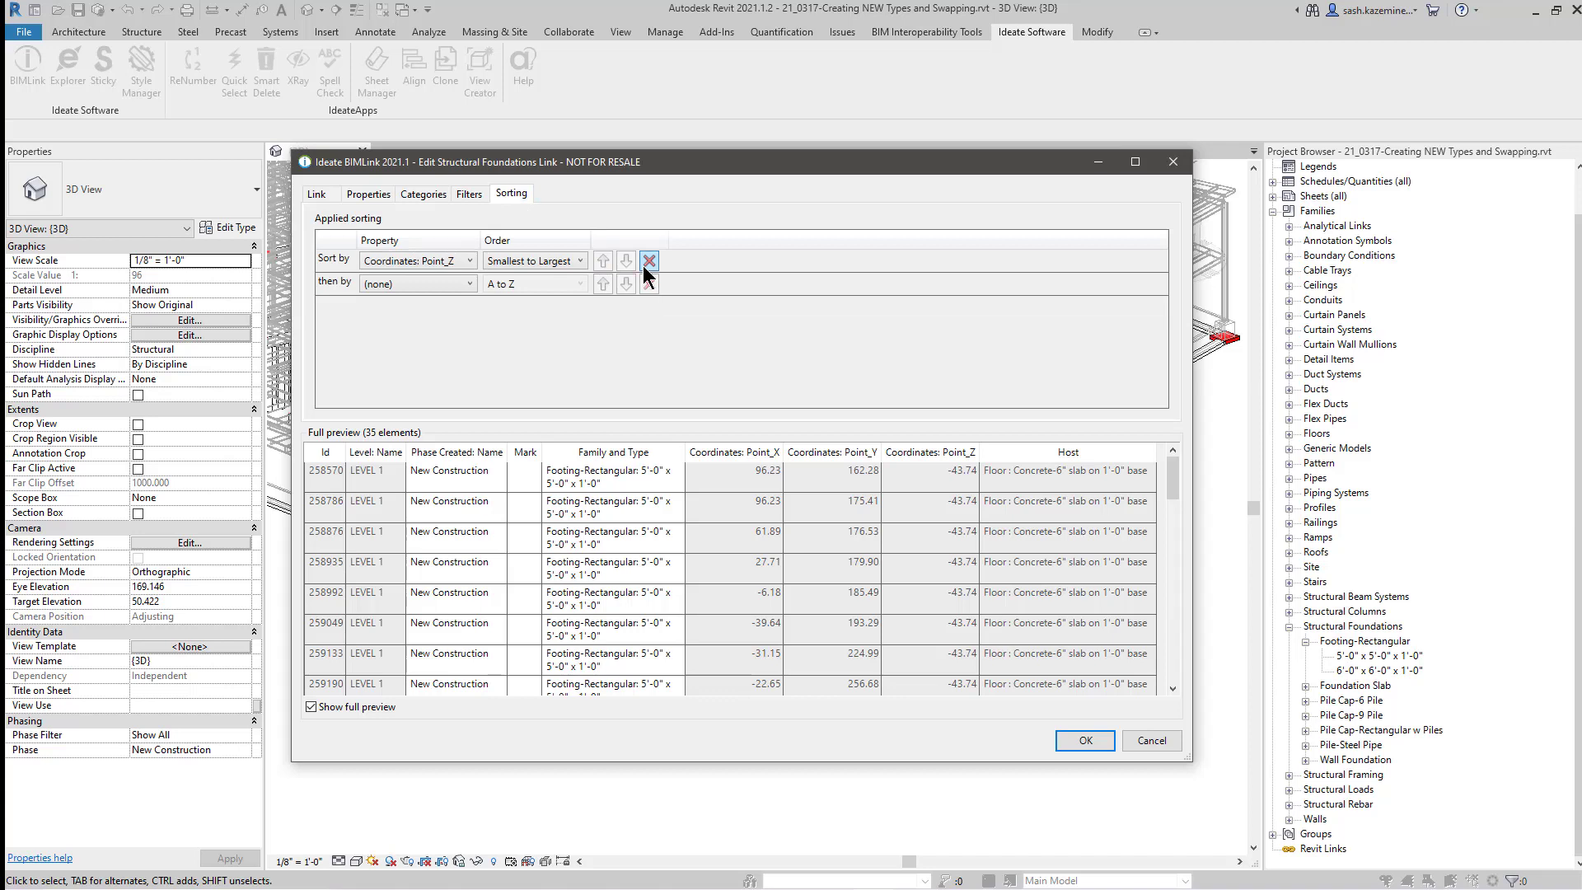
left_click(649, 261)
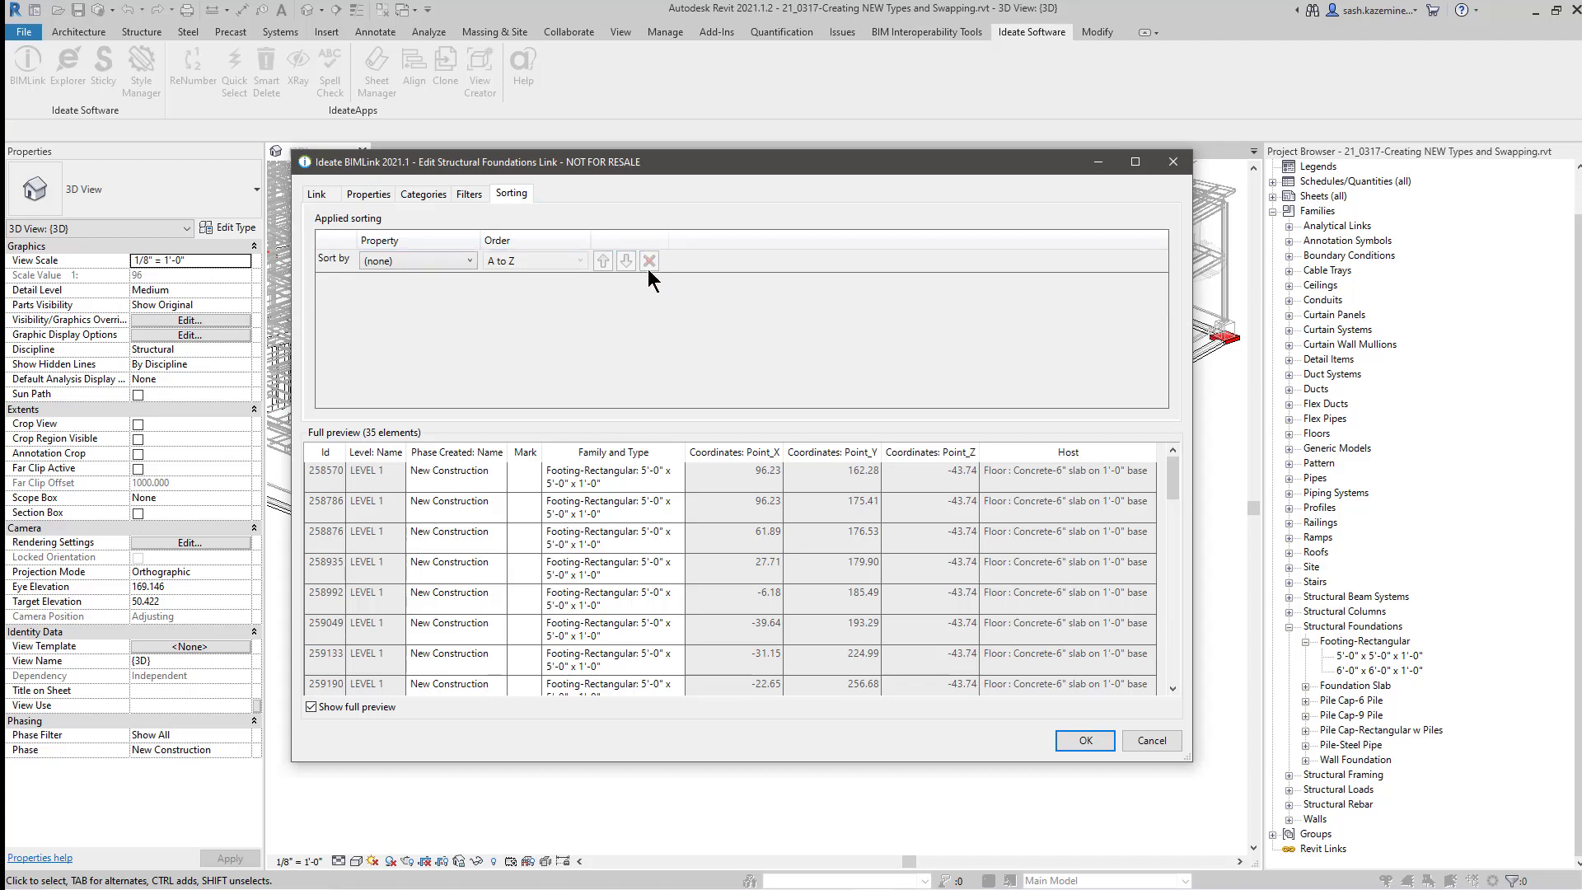
left_click(437, 264)
left_click(445, 360)
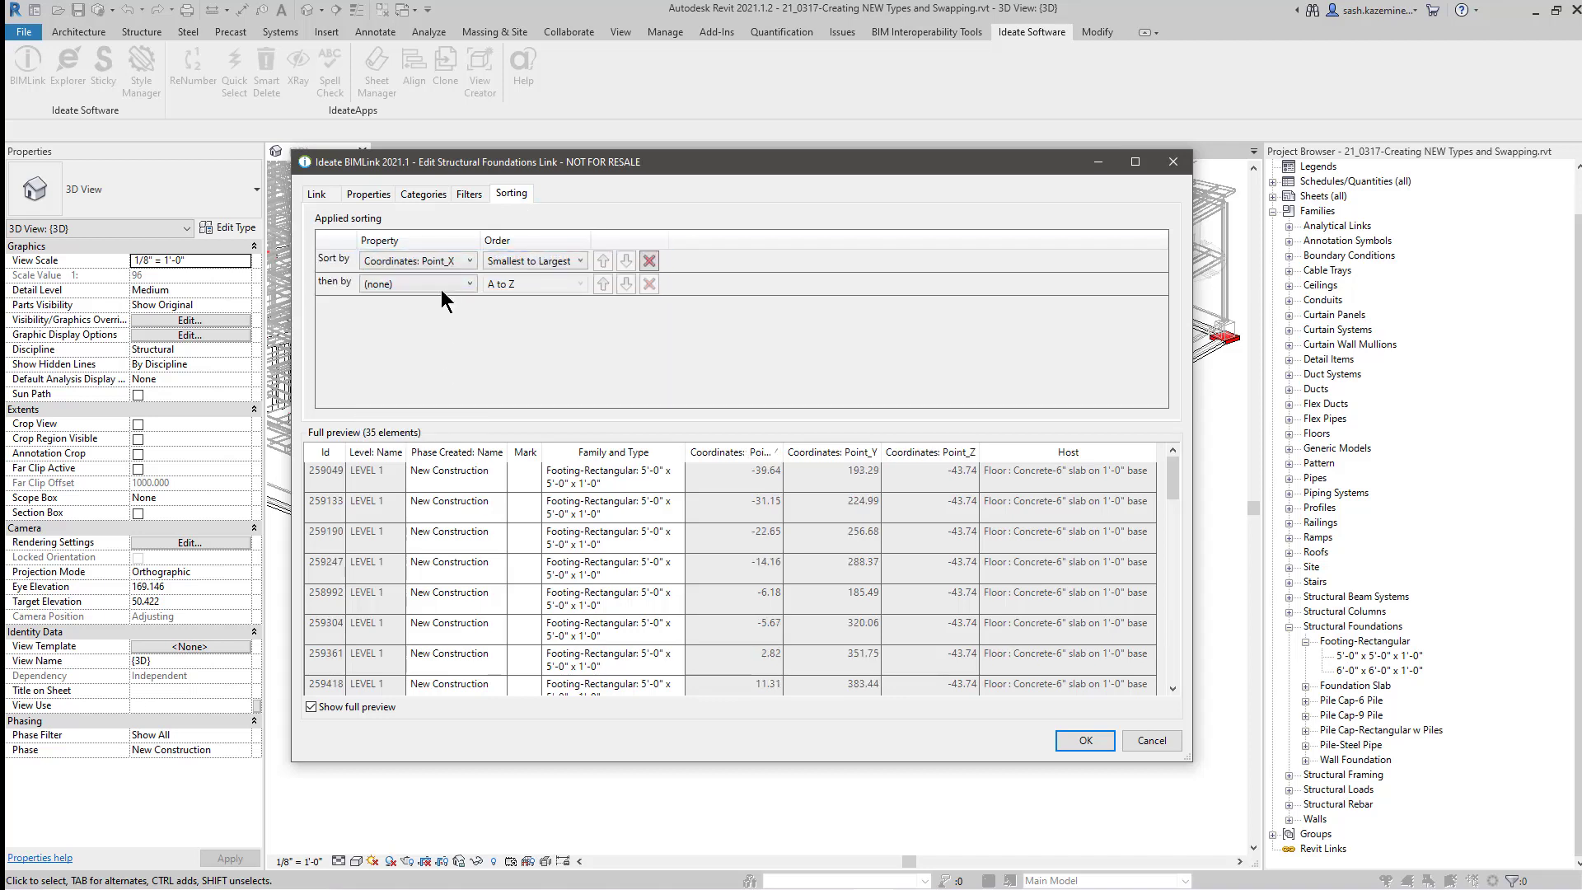
left_click(443, 384)
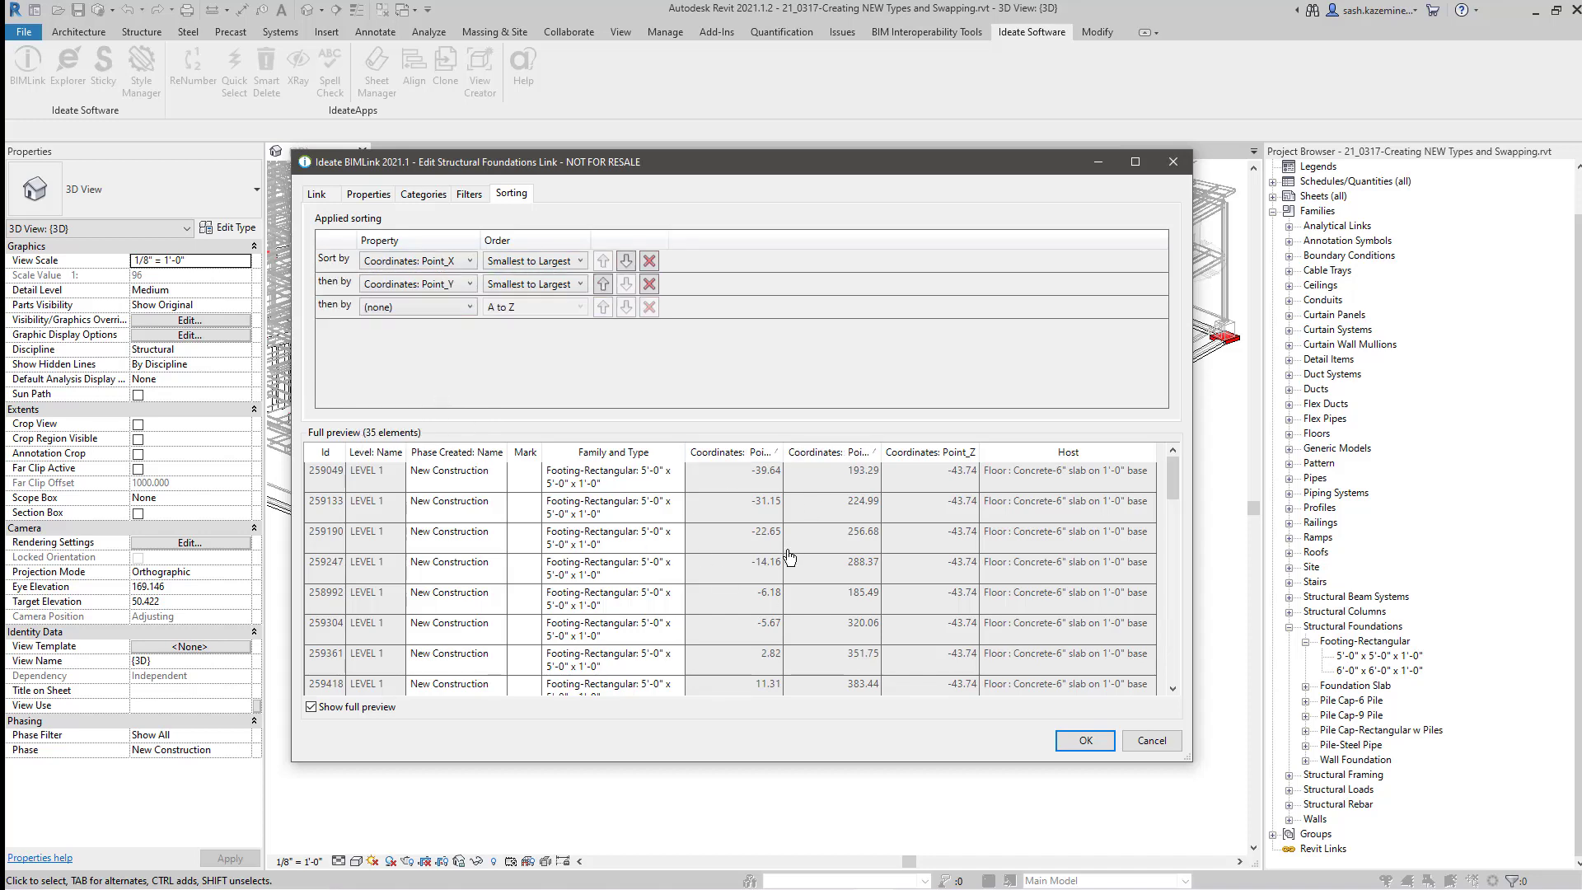
left_click(1084, 740)
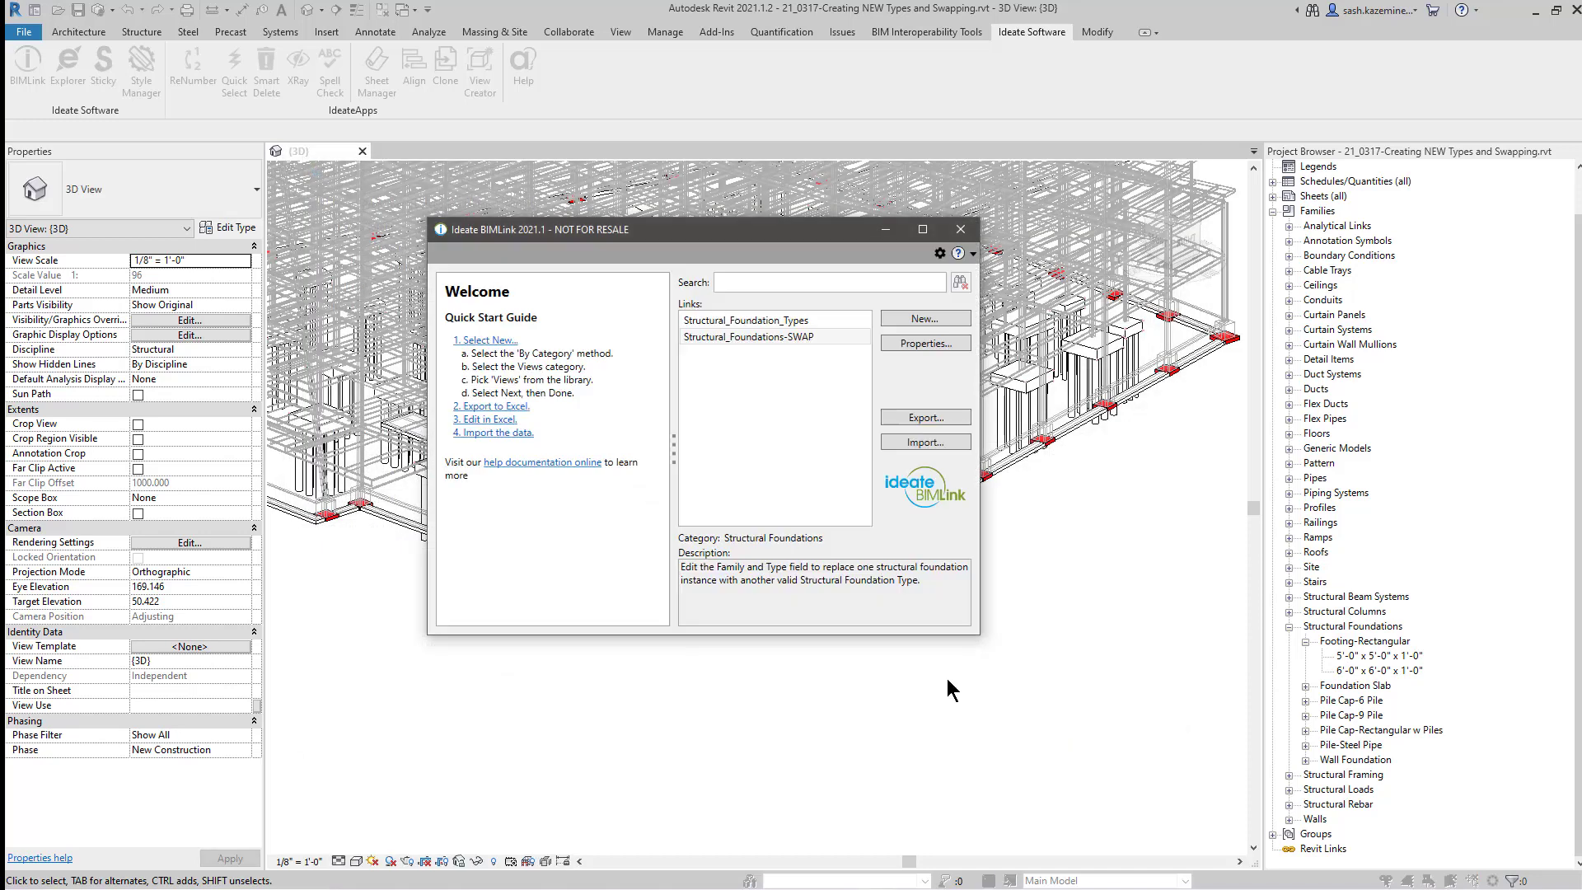
- Export the Structural_Foundation_Types link to a new Excel workbook named Structural Foundations Edit
left_click(787, 323)
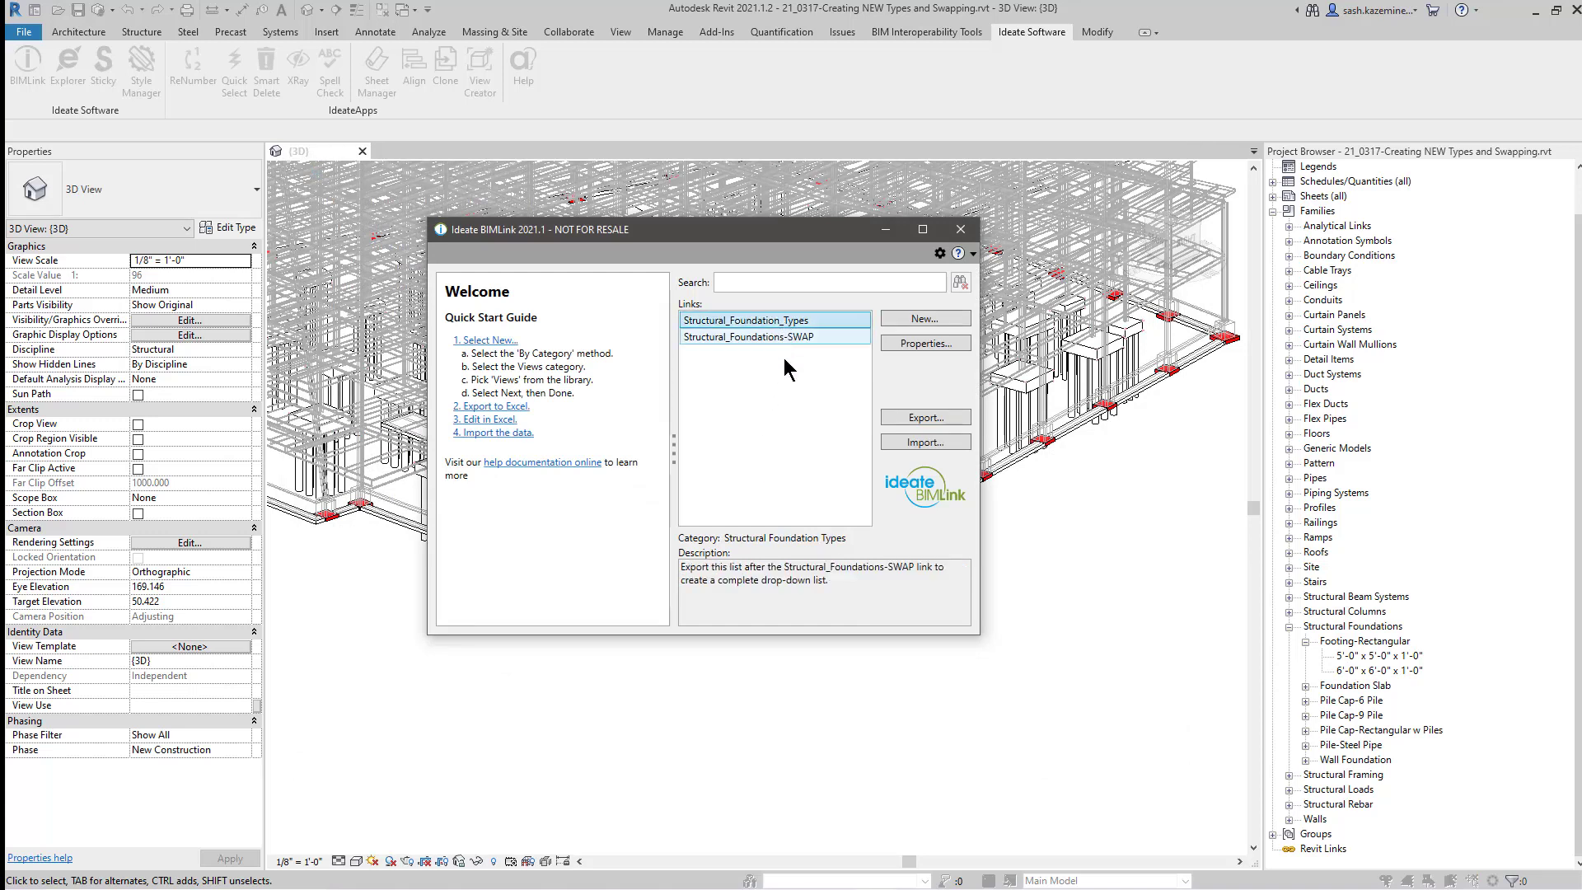
left_click(912, 422)
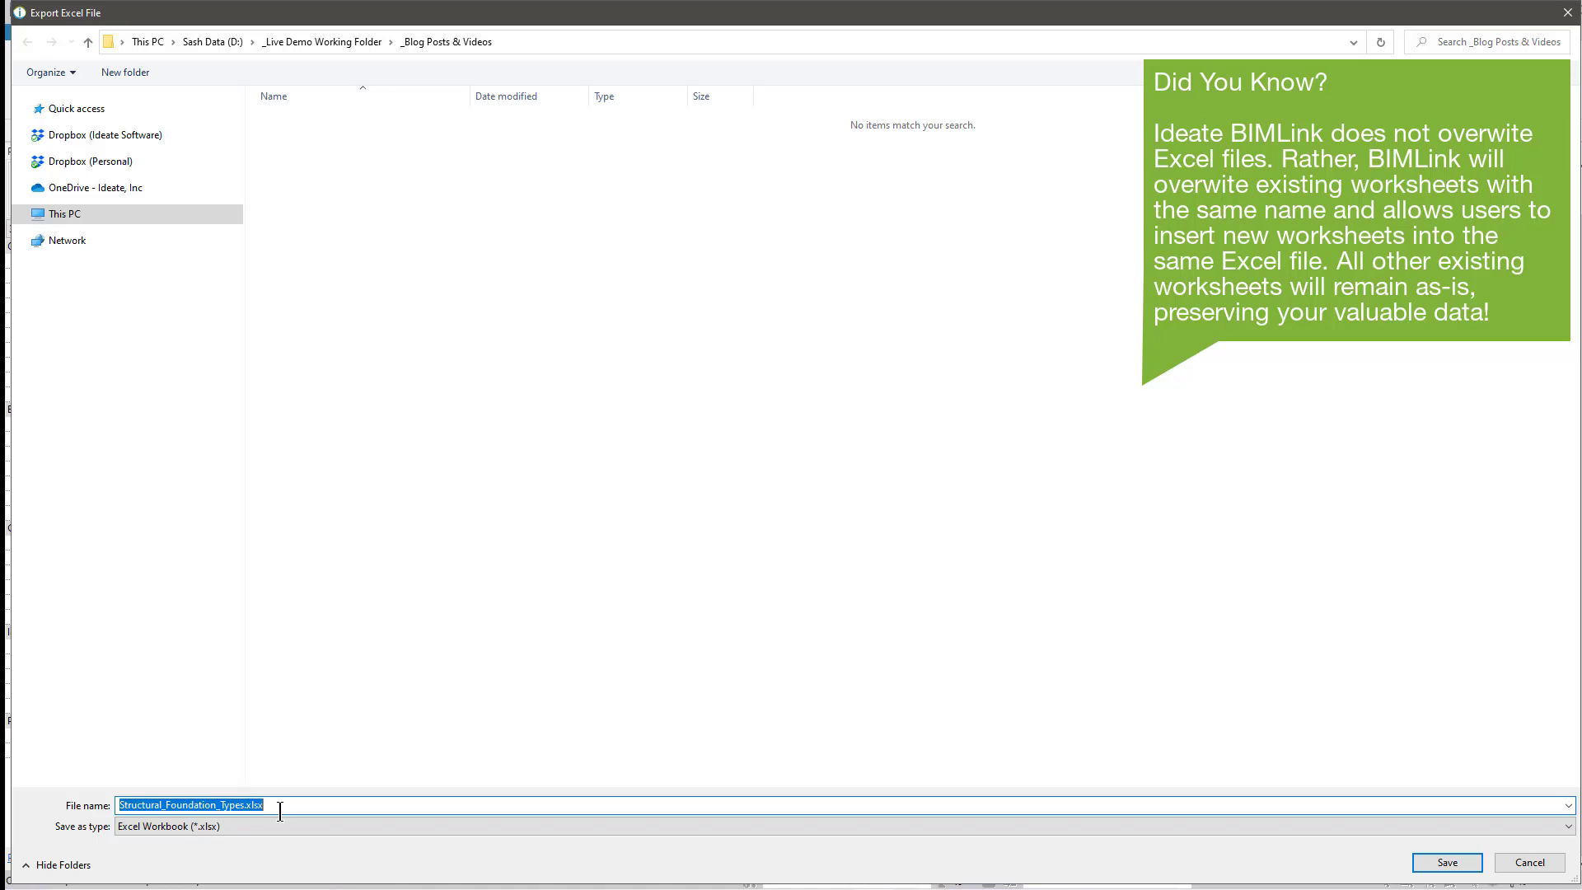
type("Structural Foundations Edit")
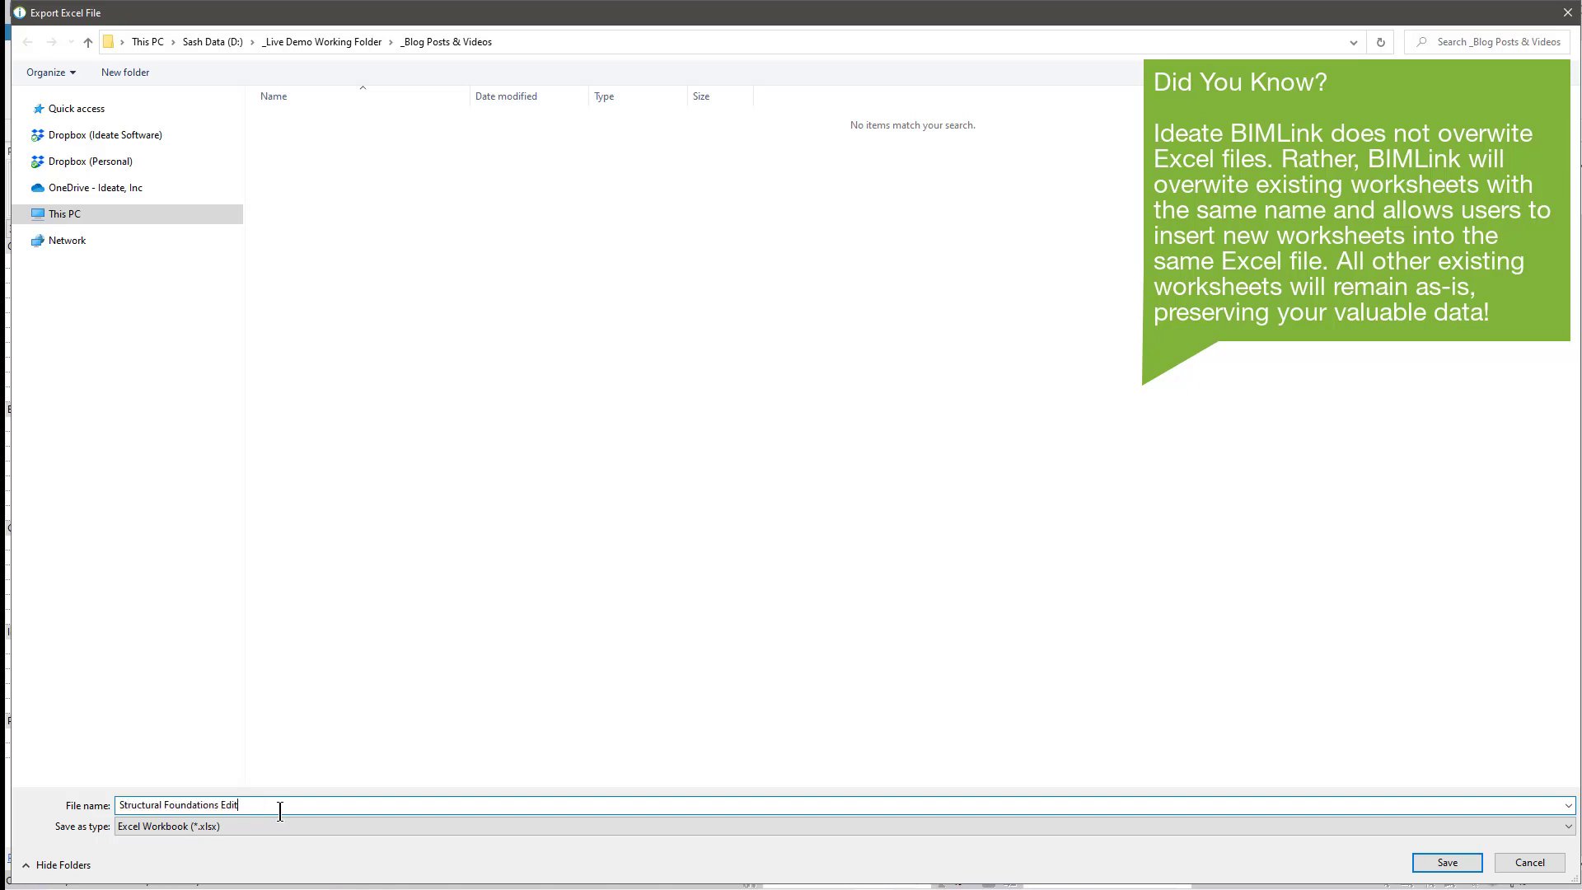
key("Return")
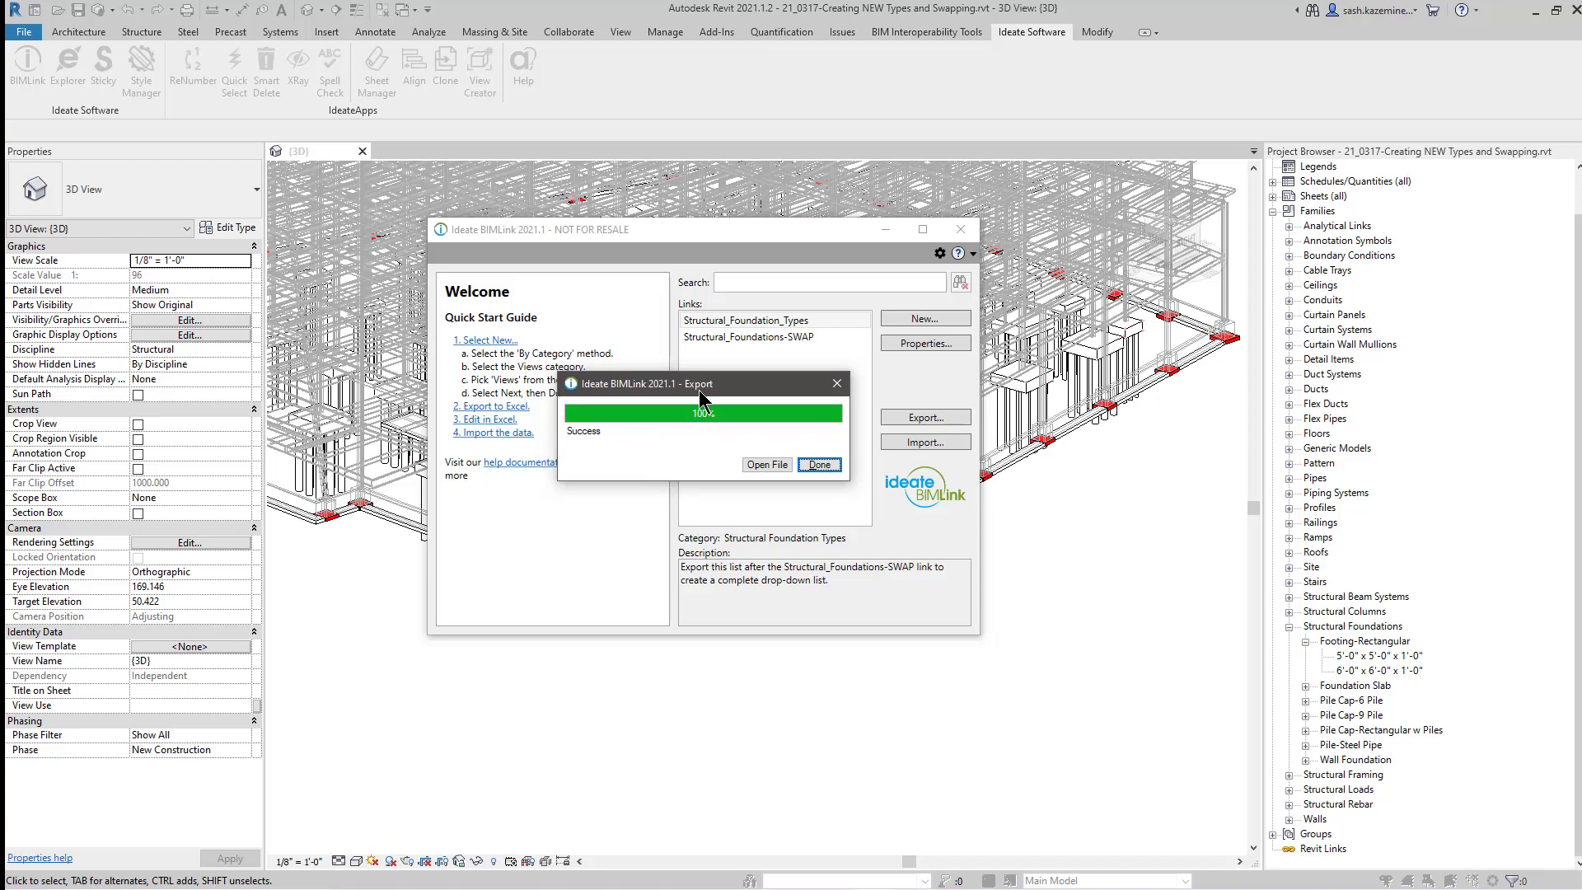
left_click(821, 465)
- Export the Structural_Foundations-SWAP link as a new worksheet in Structural Foundations Edit.xlsx and open the workbook in Excel
left_click(791, 340)
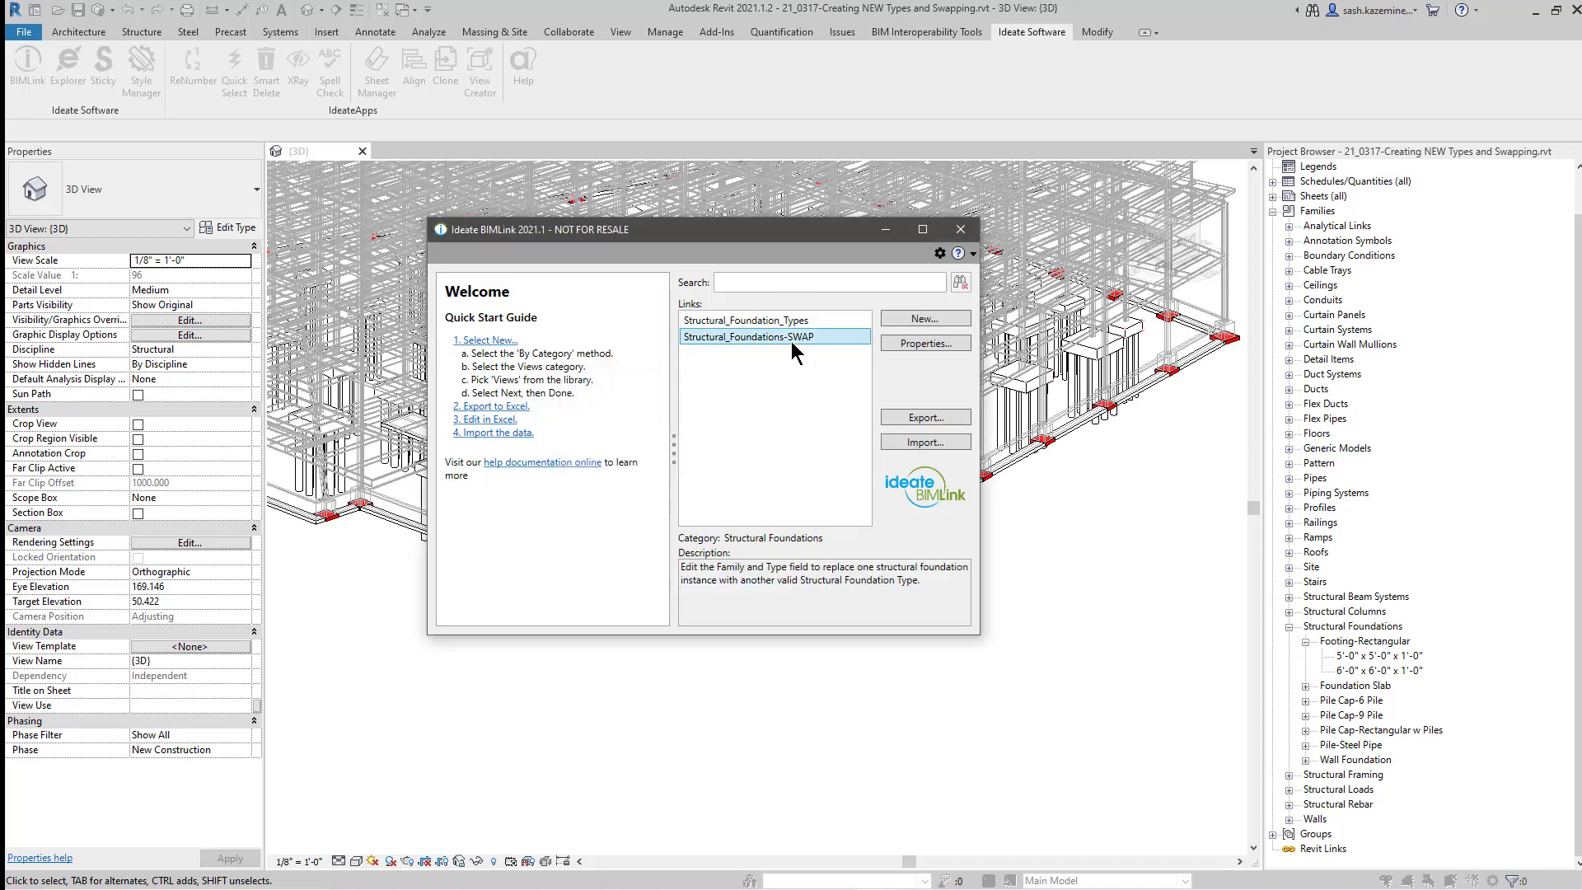
left_click(892, 422)
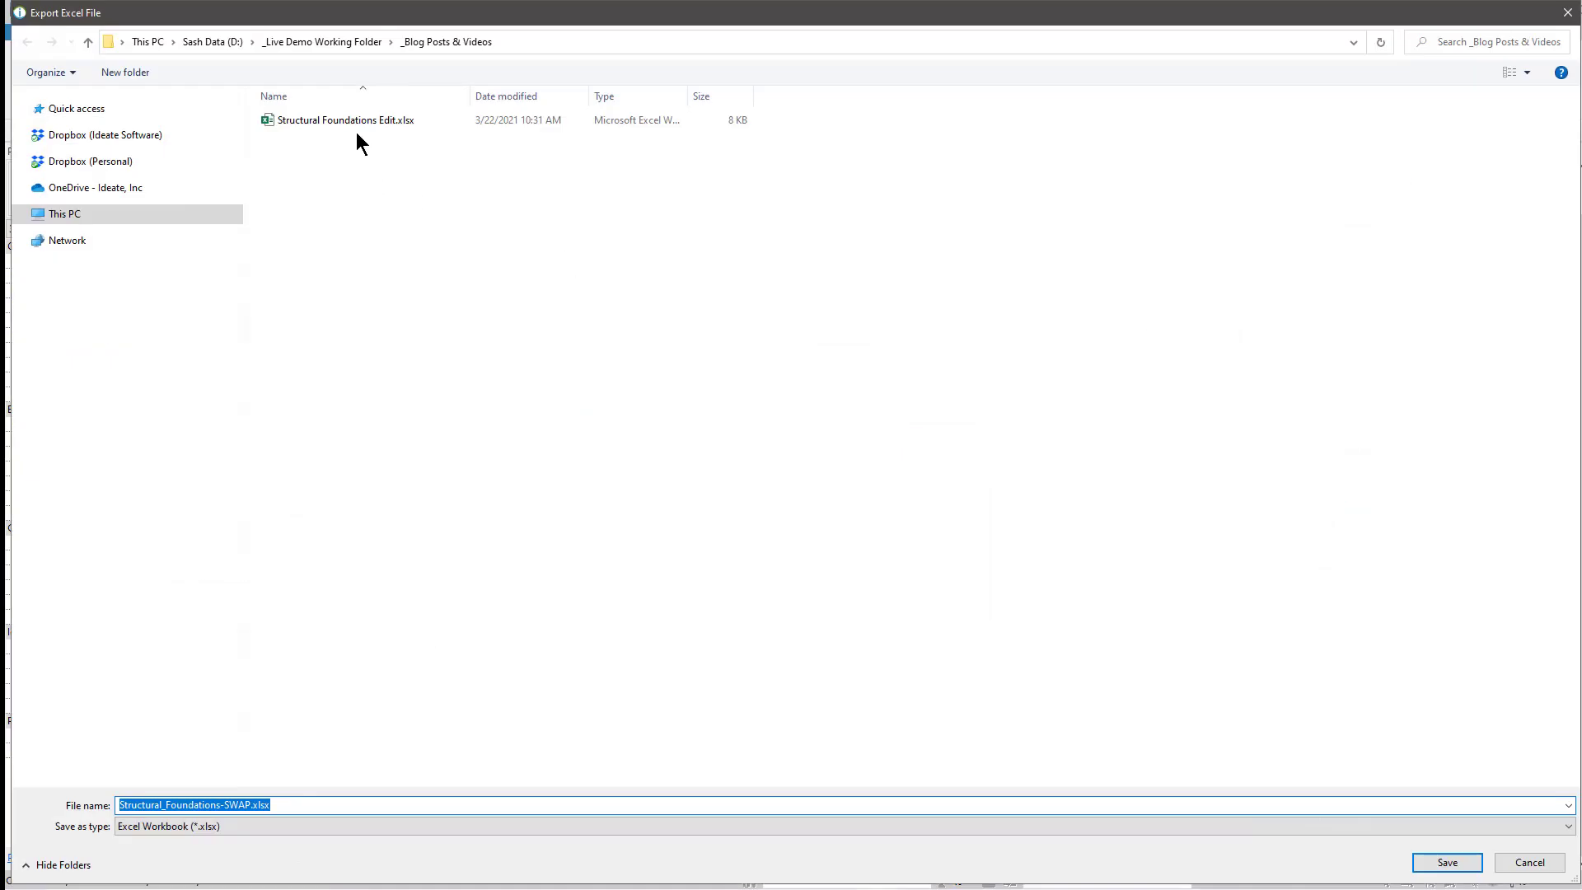
left_click(355, 130)
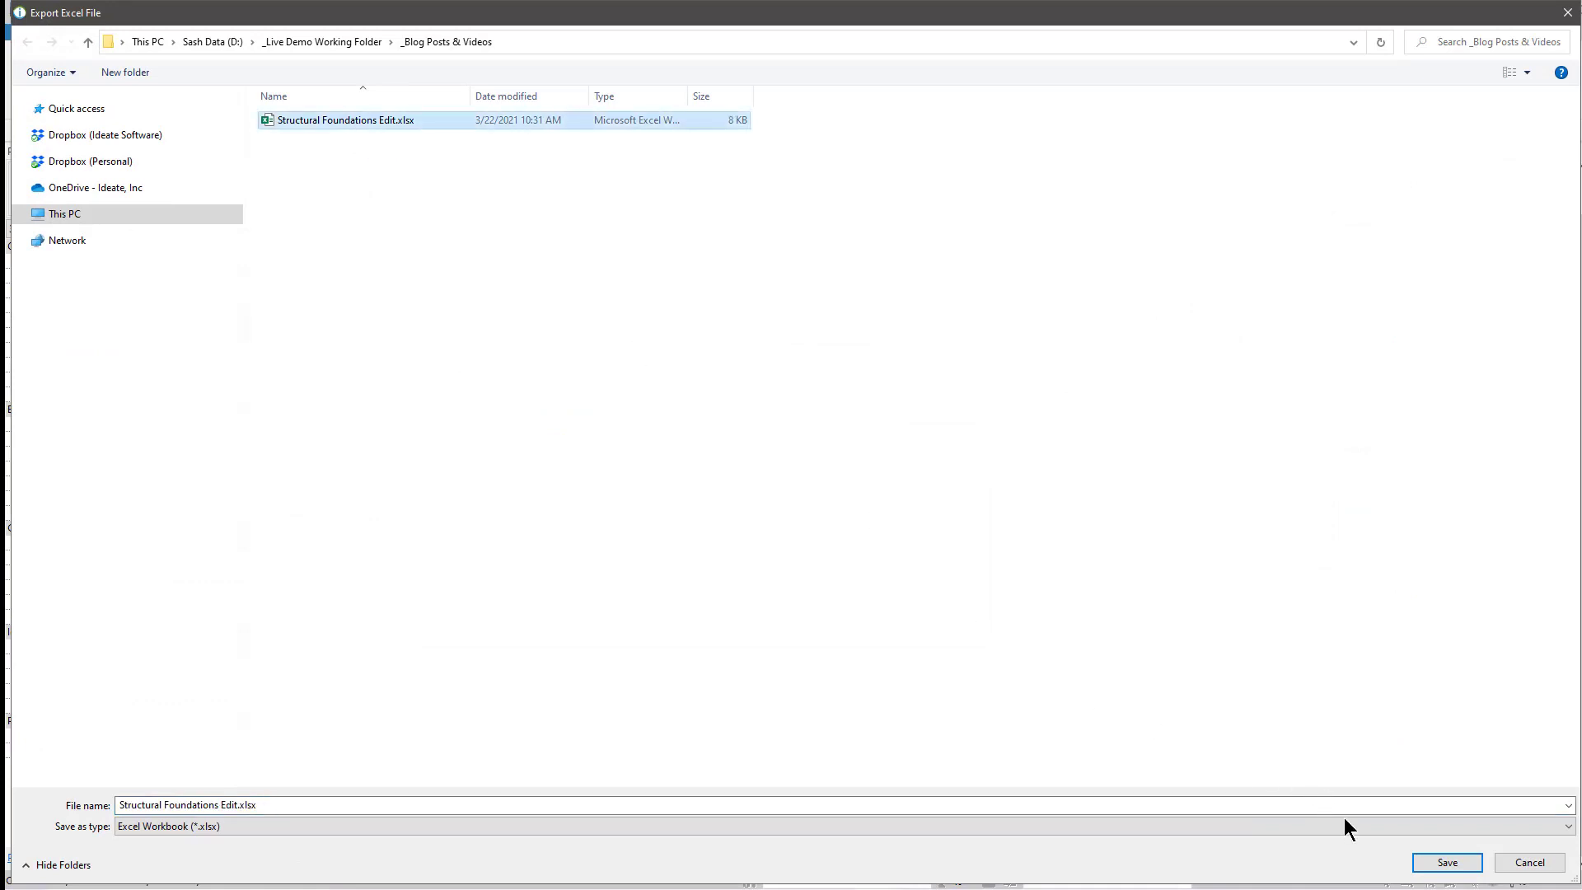
left_click(1419, 865)
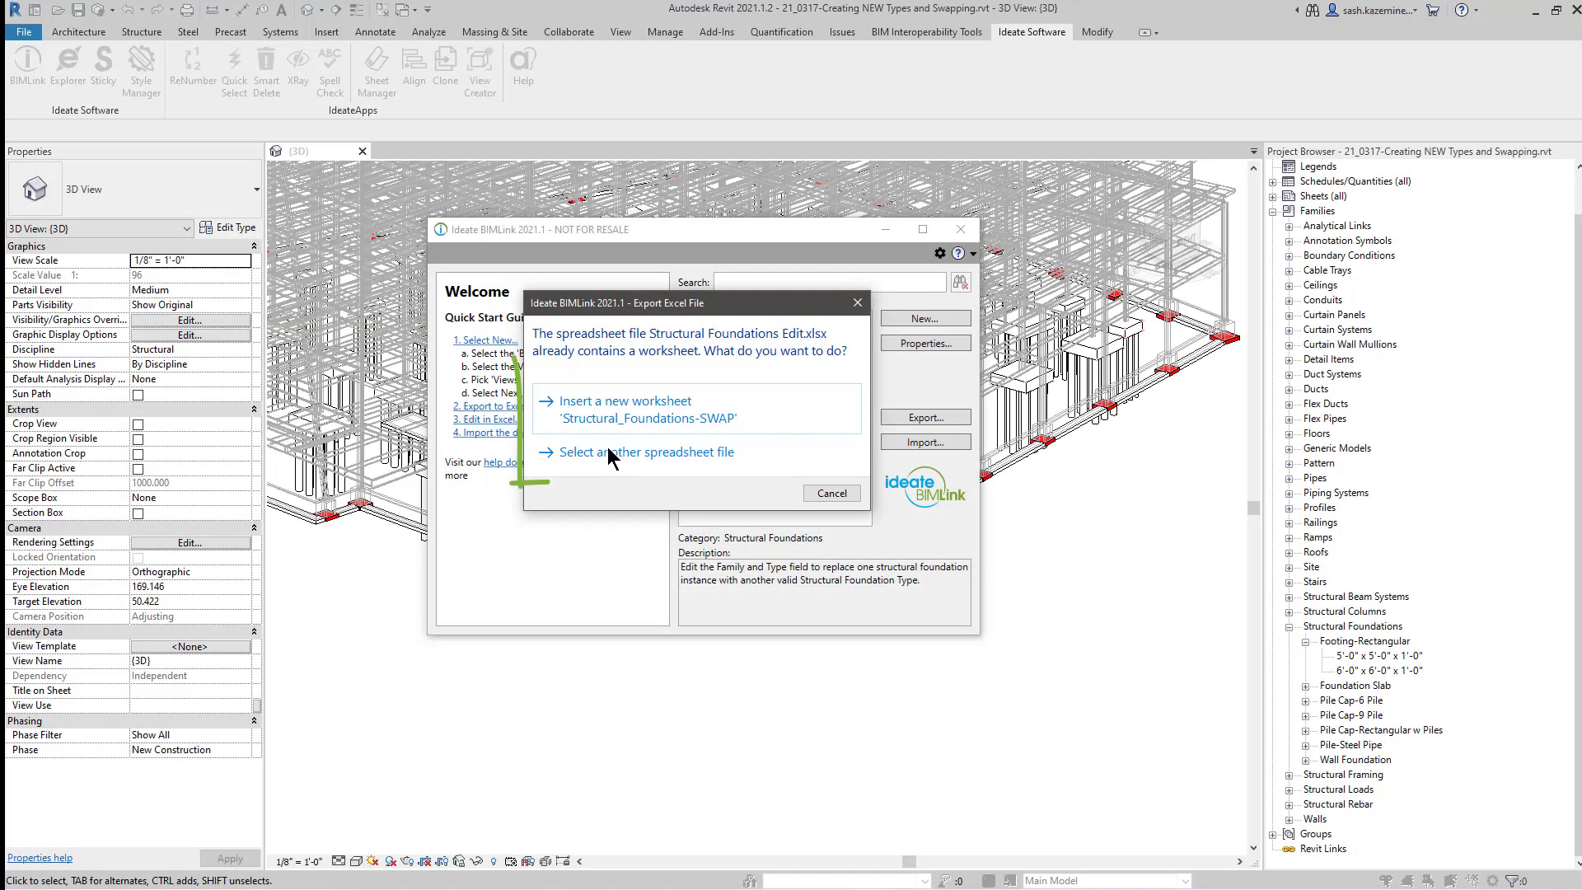
left_click(650, 421)
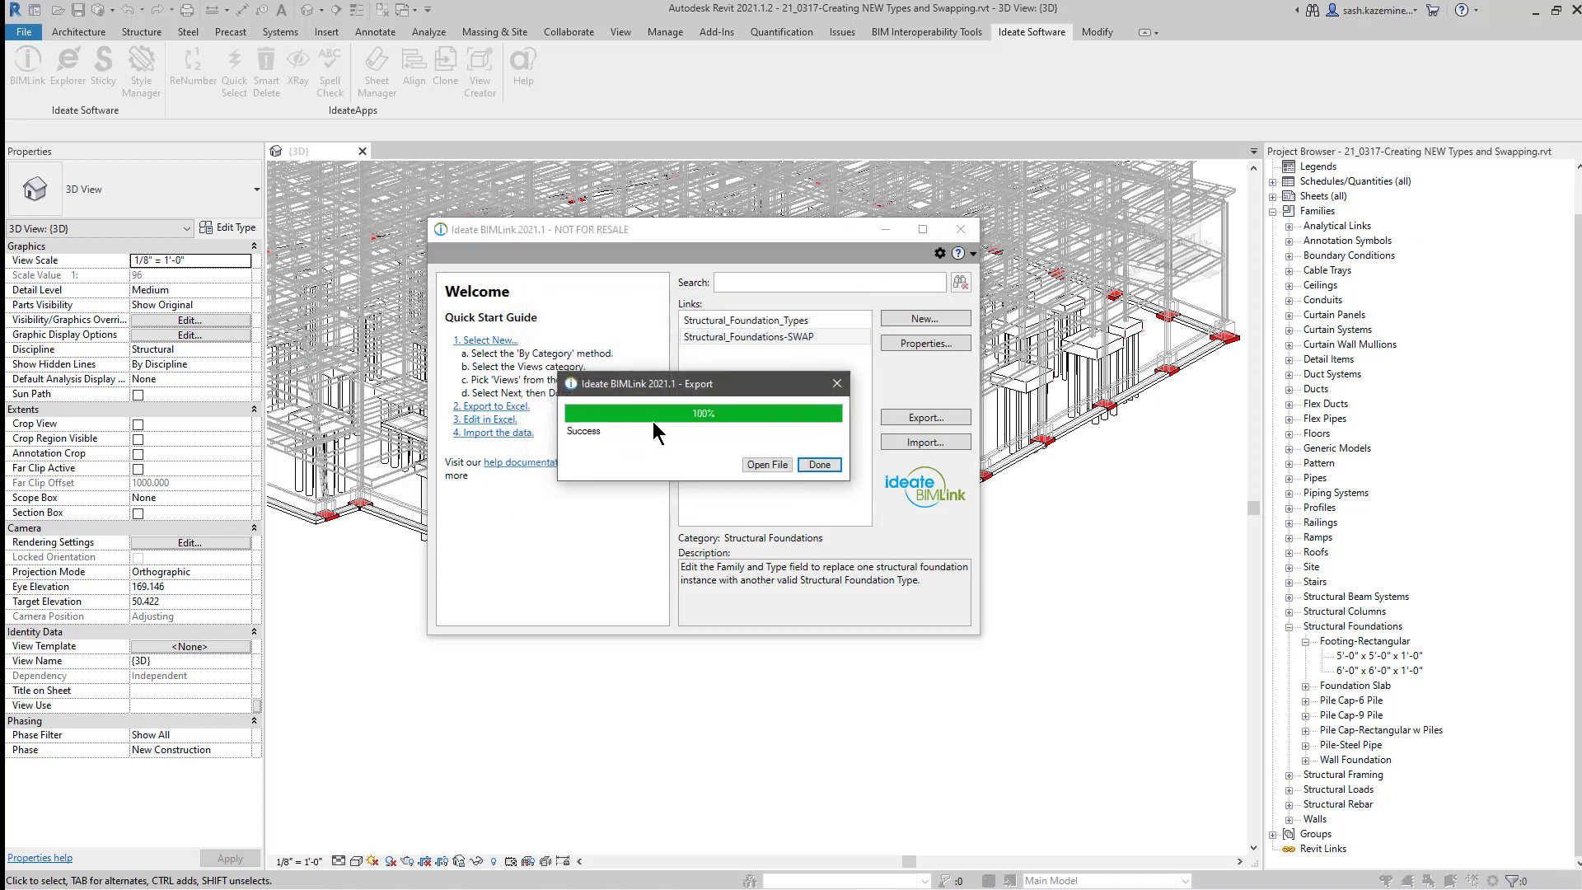
left_click(771, 467)
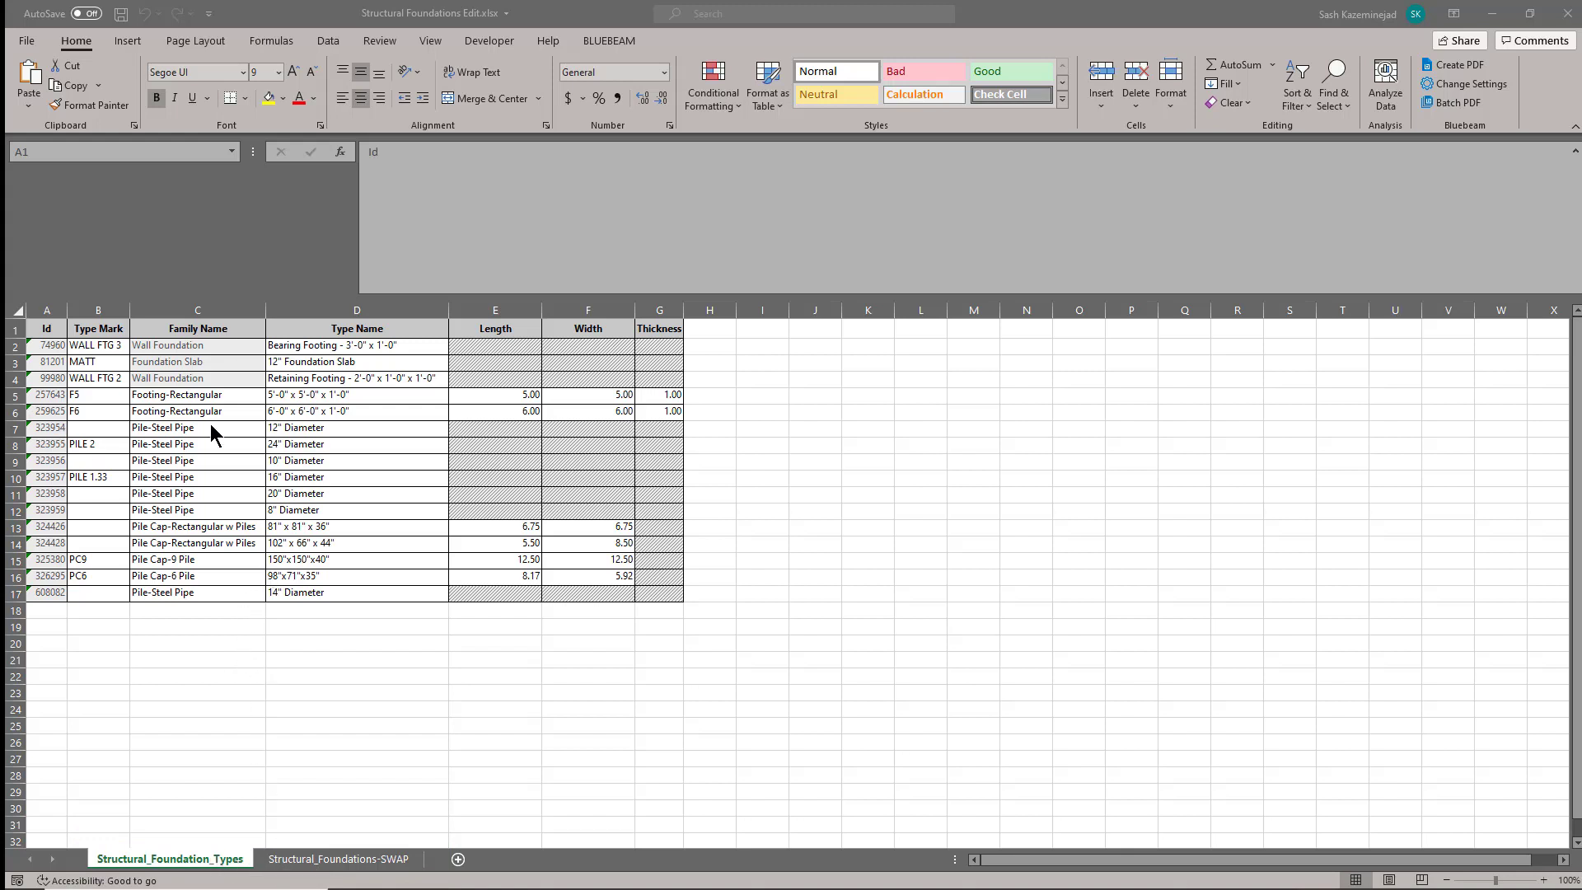
- Insert two blank rows directly below the Footing-Rectangular types F5 and F6 on the Structural_Foundation_Types sheet
left_click_drag(146, 393, 151, 406)
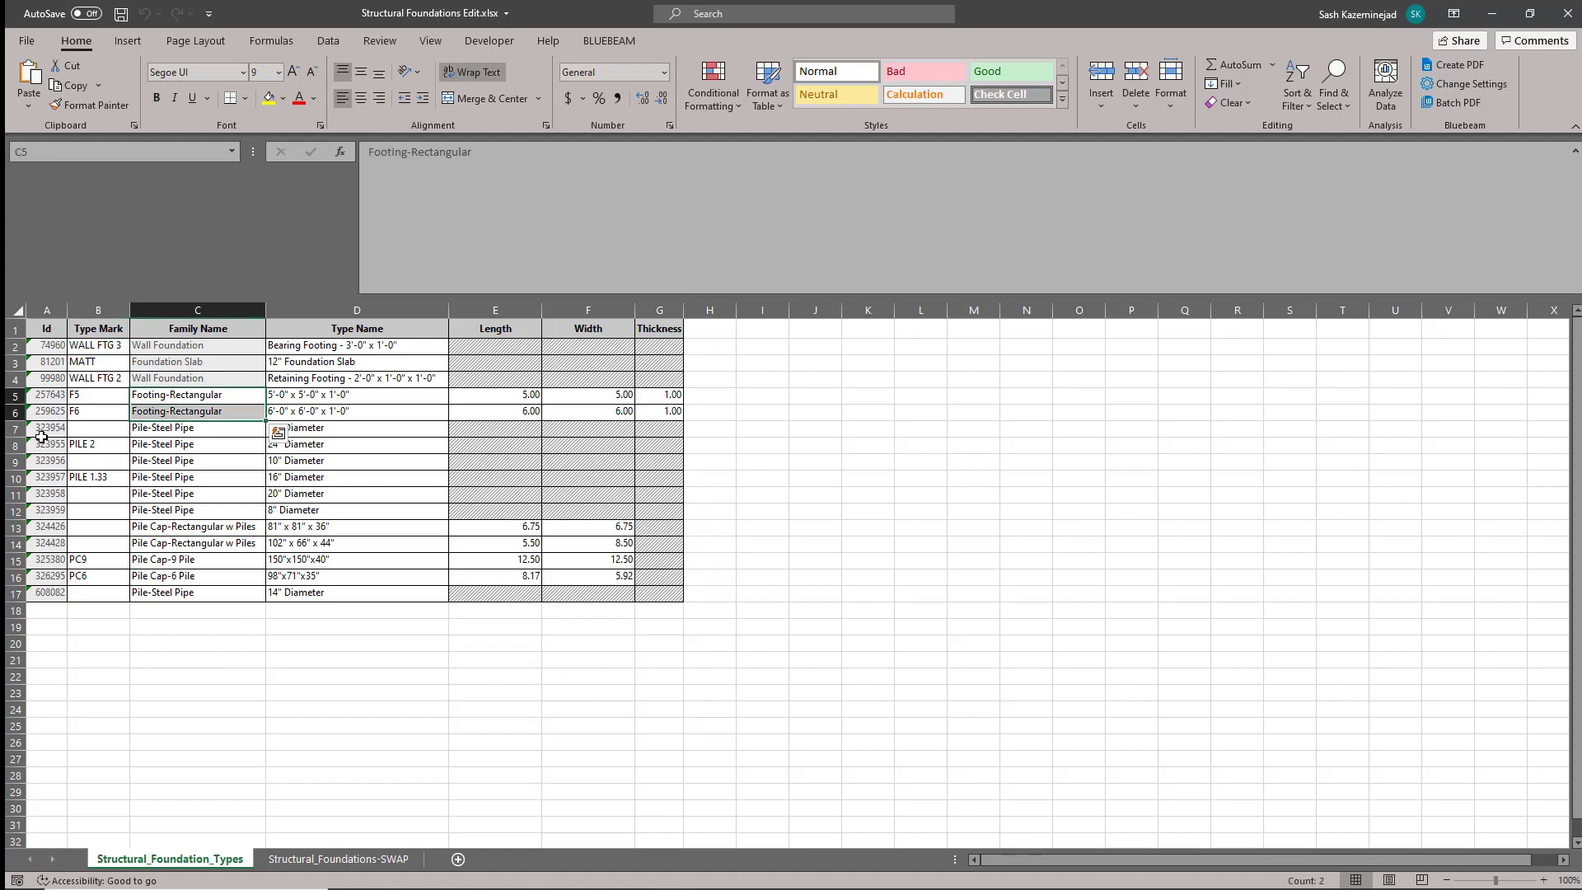
right_click(15, 429)
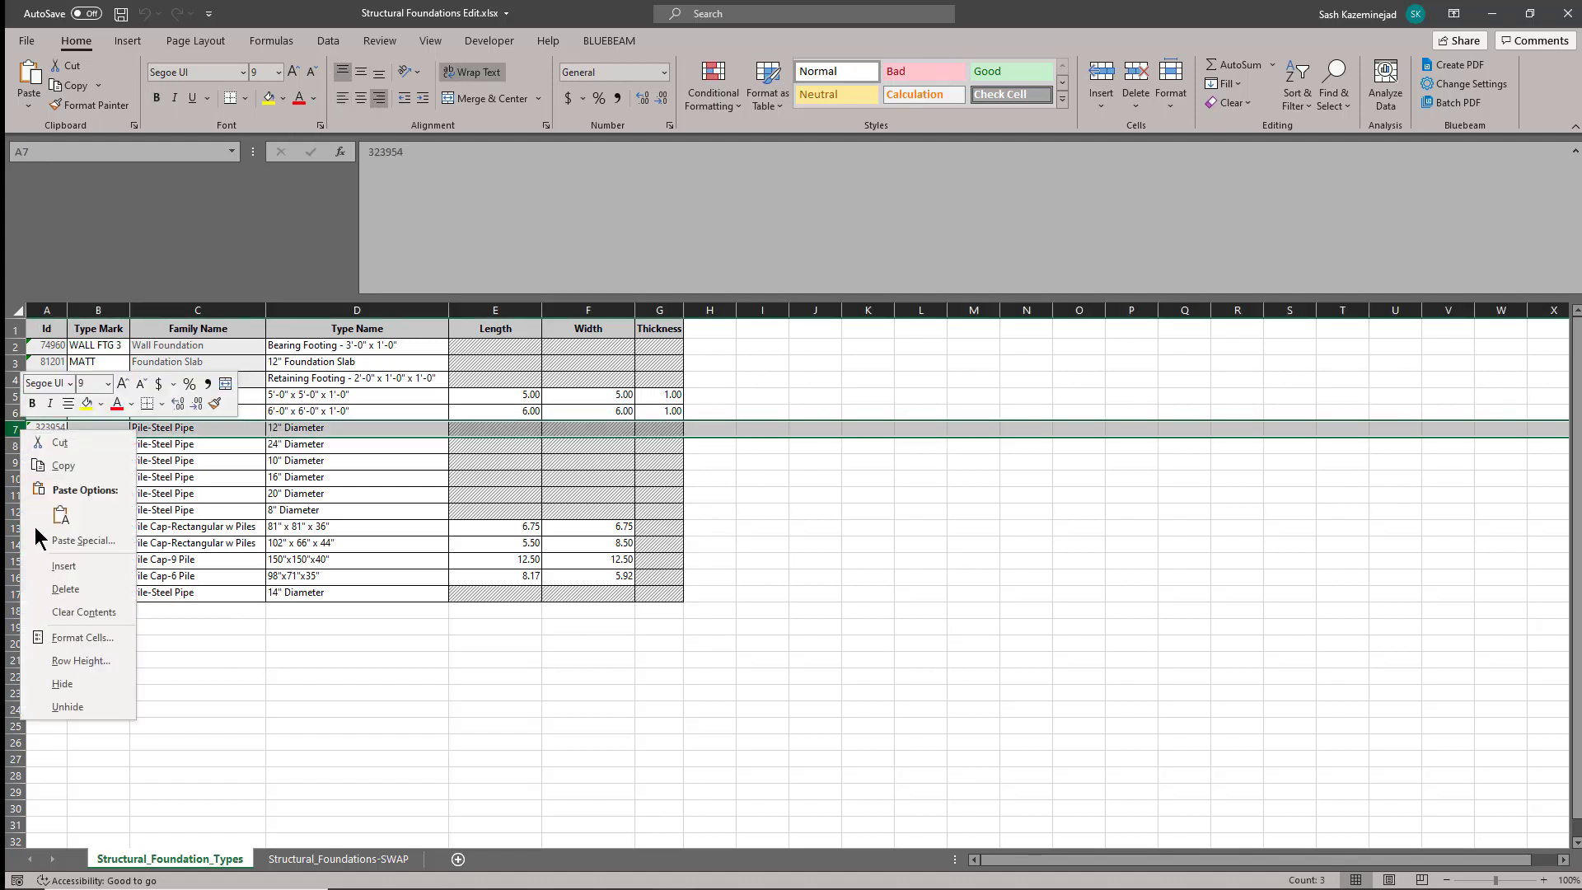
left_click(58, 566)
right_click(15, 428)
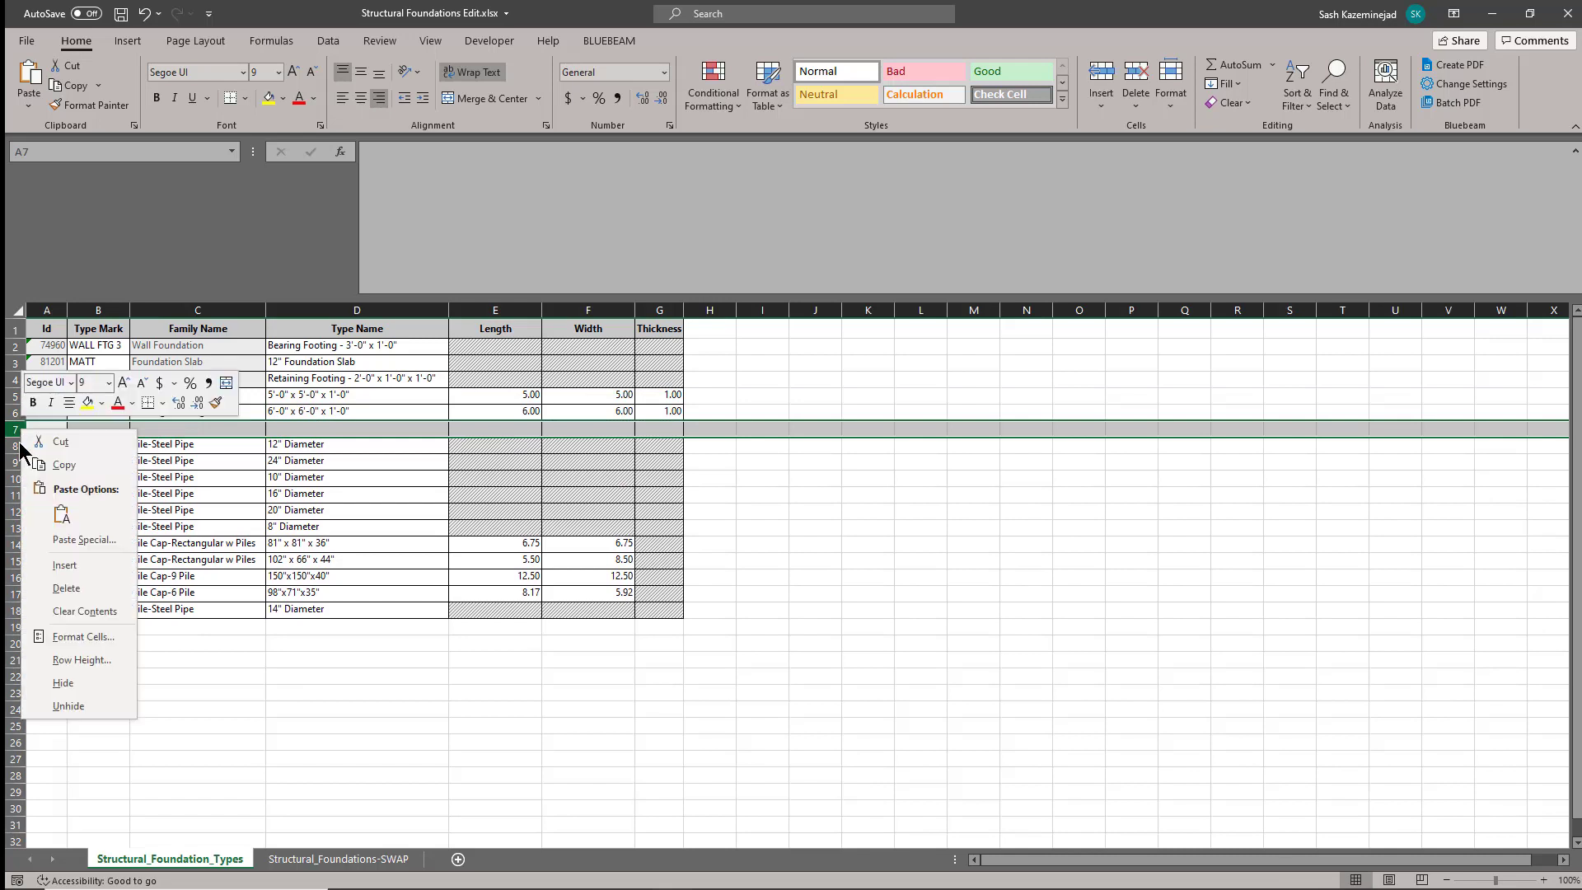
left_click(57, 566)
- Enter NEW as the Id of both blank rows and give them the Type Marks F7 and F8
left_click(55, 427)
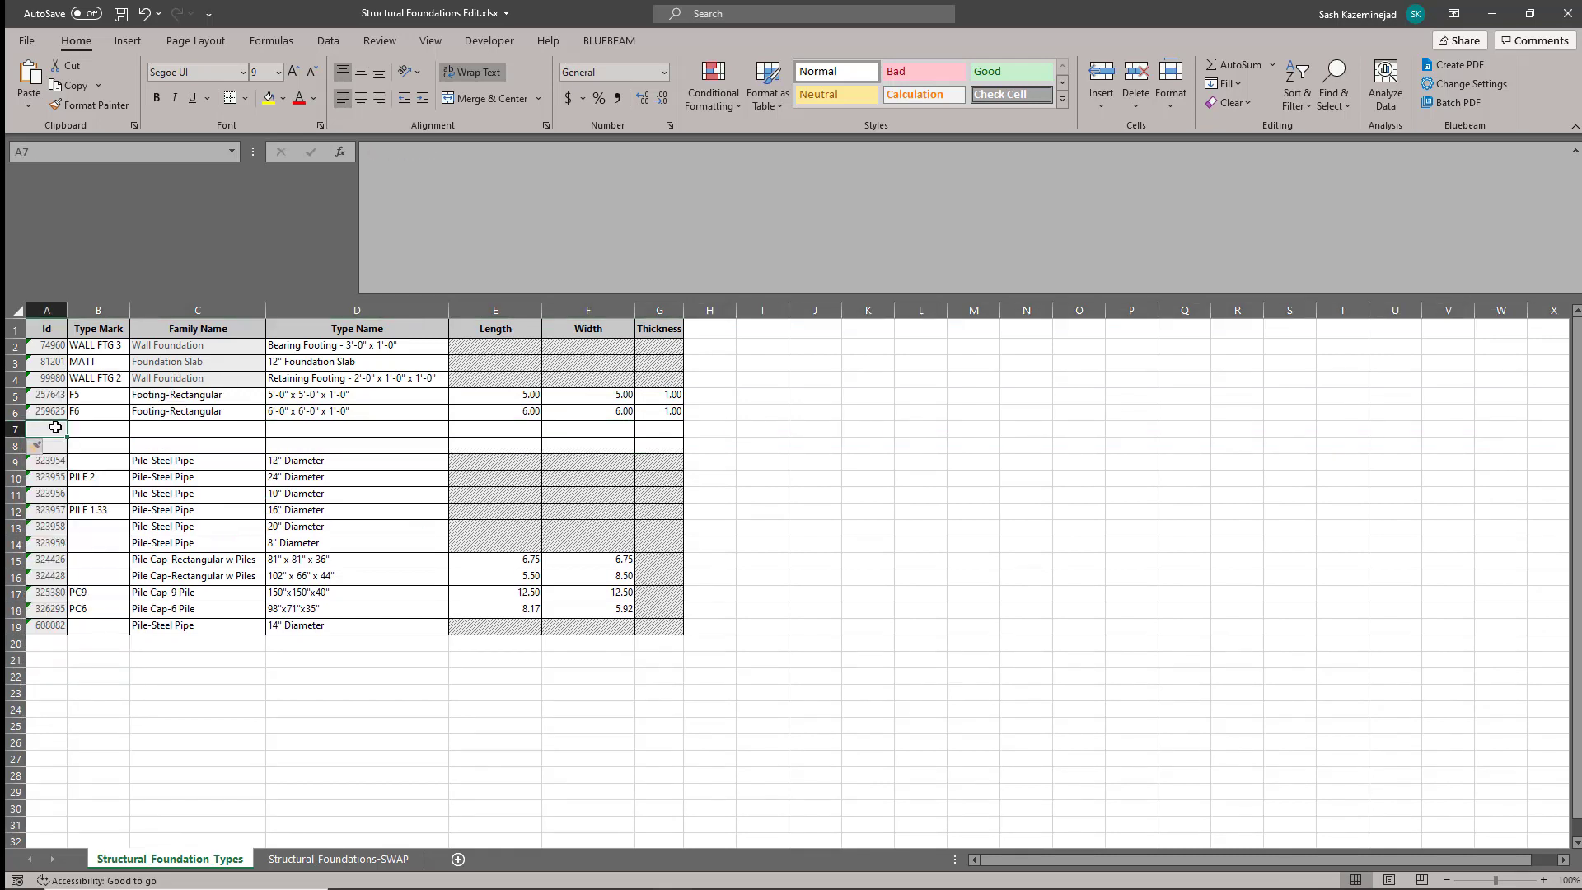
type("NEW")
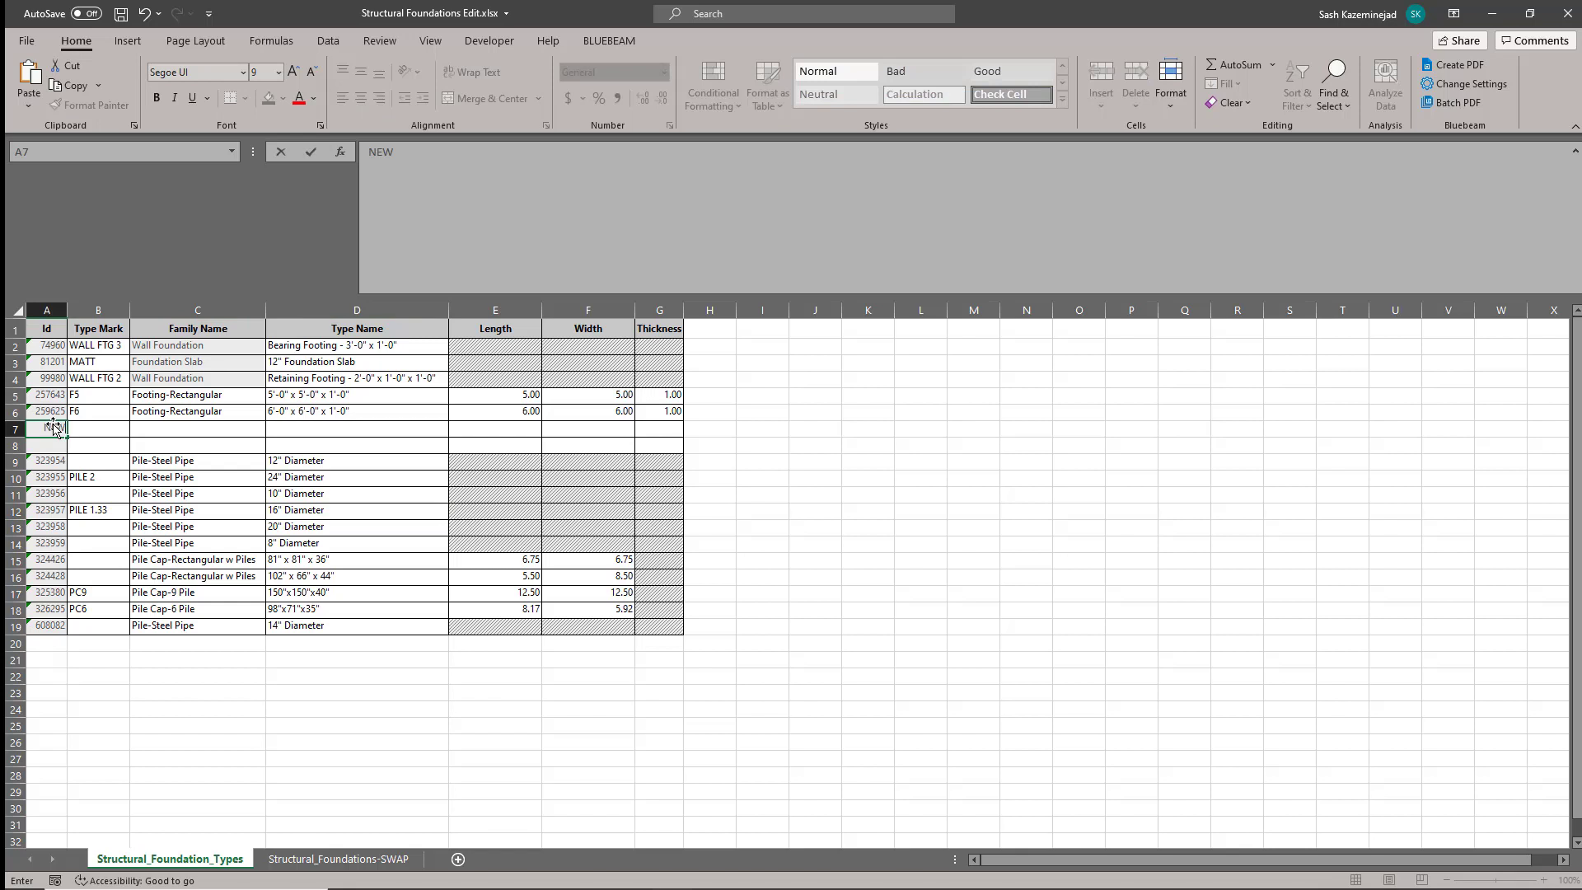
key("Return")
type("NEW")
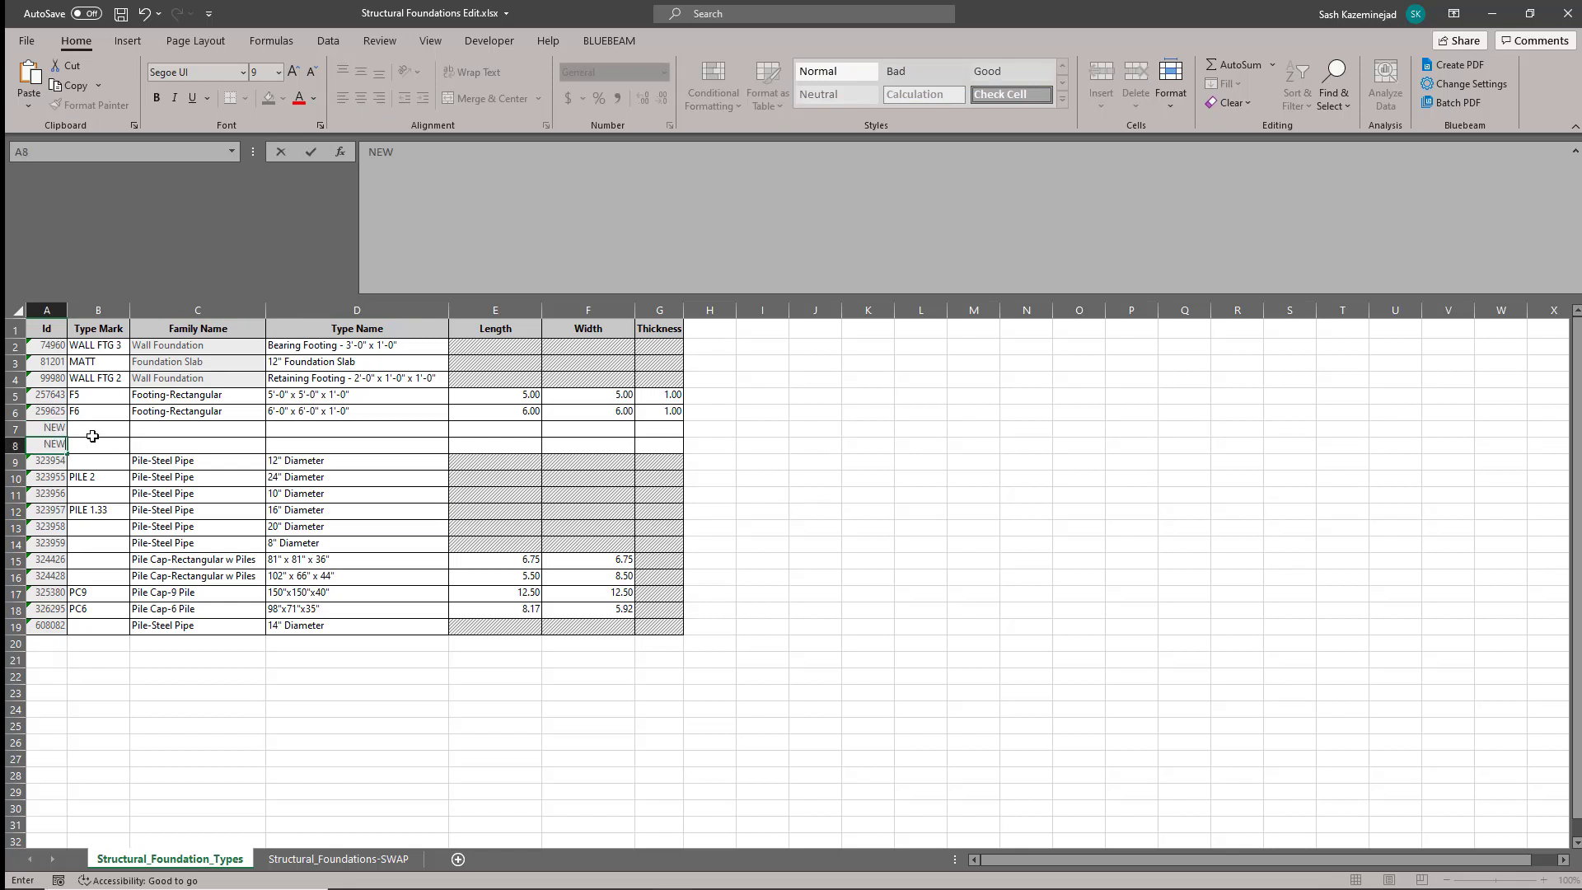
left_click(92, 433)
type("F7")
key("Return")
type("F8")
- Fill rows F7 and F8 with the Family Name, Type Name, Length, Width and Thickness of row F6
left_click(254, 416)
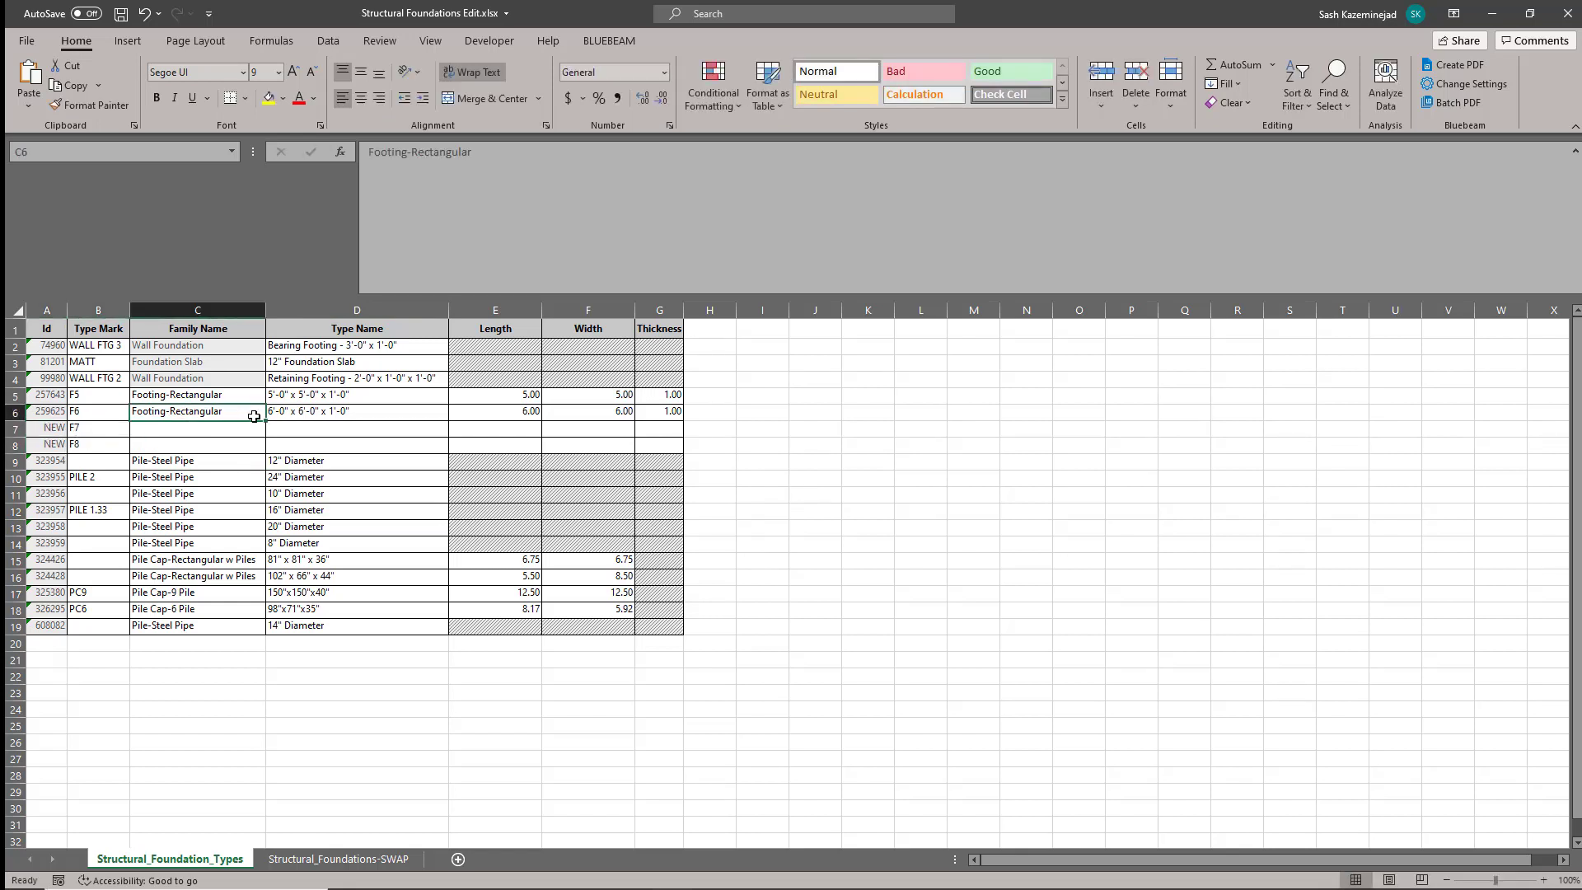
left_click_drag(265, 423, 265, 451)
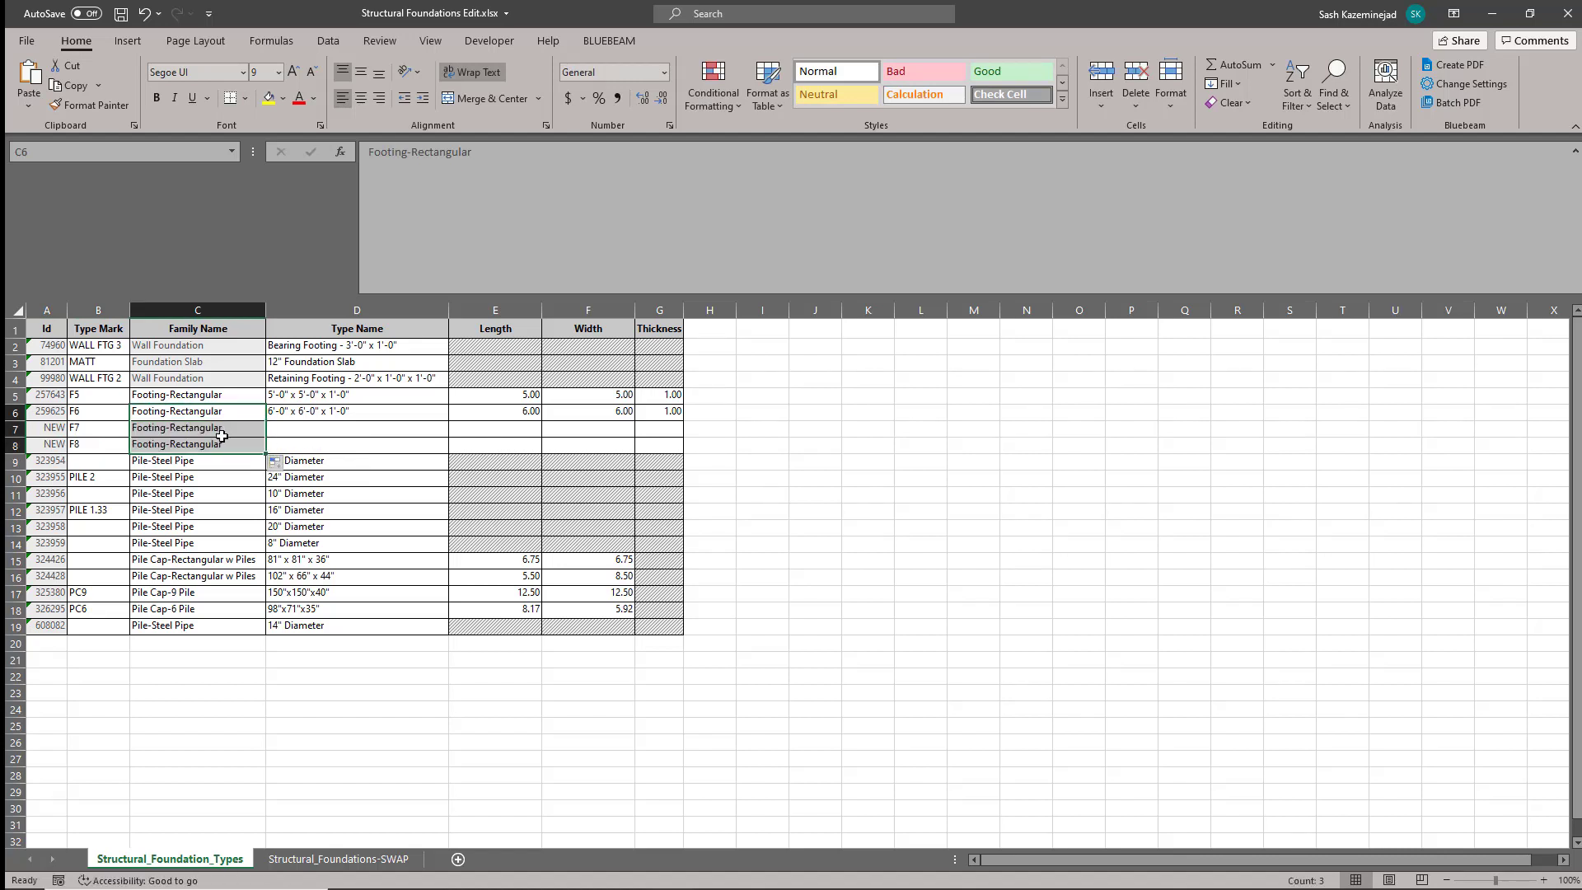
left_click(299, 411)
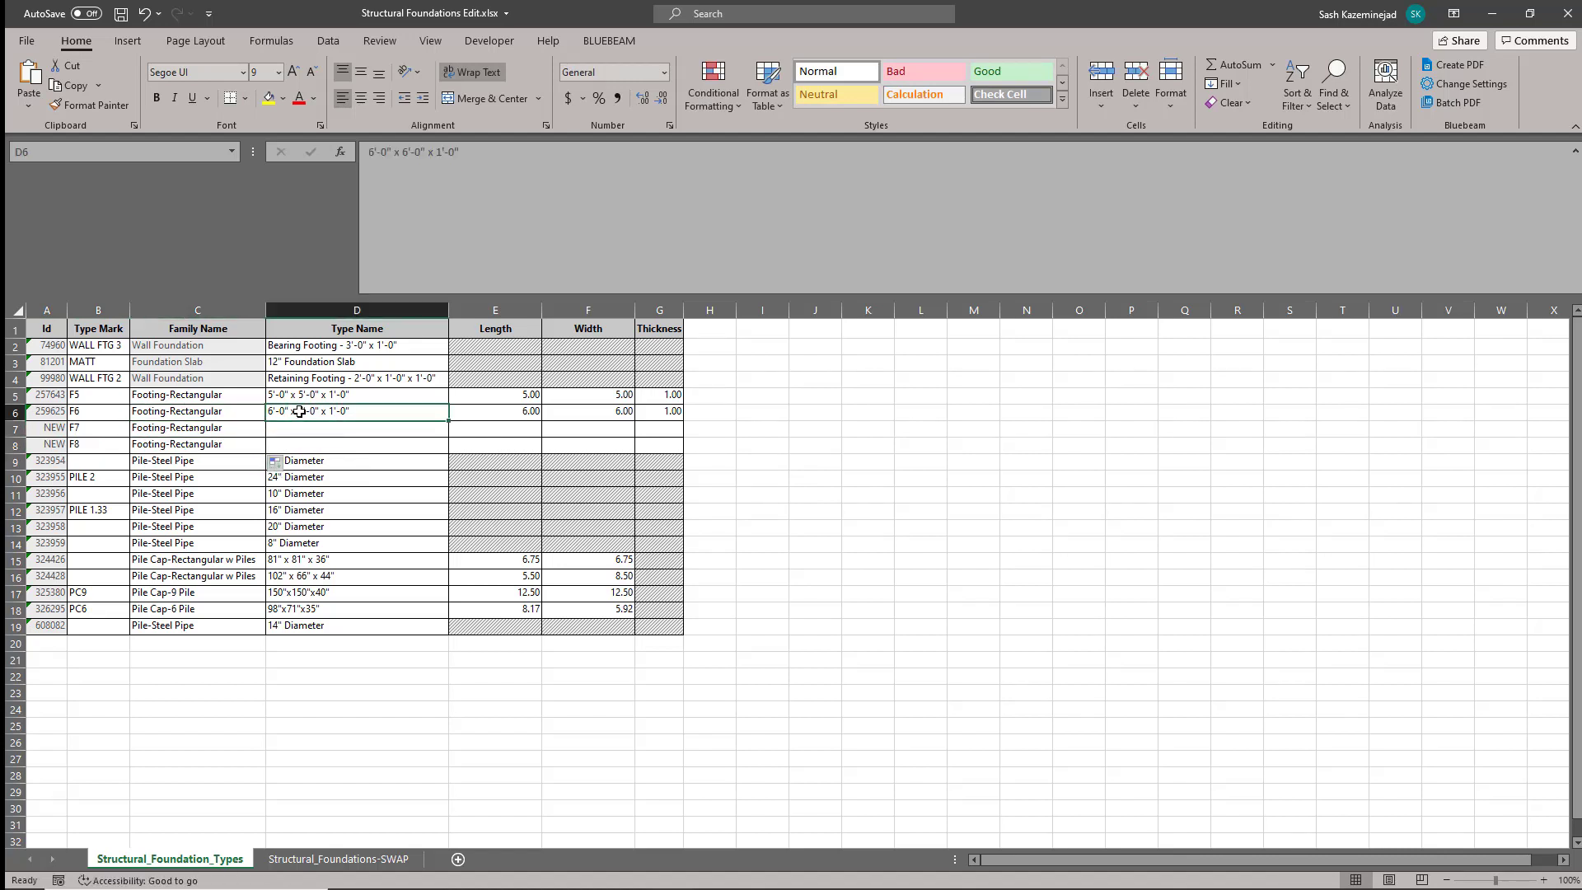
left_click_drag(461, 408, 638, 417, "shift")
key("ctrl+c")
left_click_drag(363, 427, 596, 443)
left_click_drag(367, 434, 660, 445)
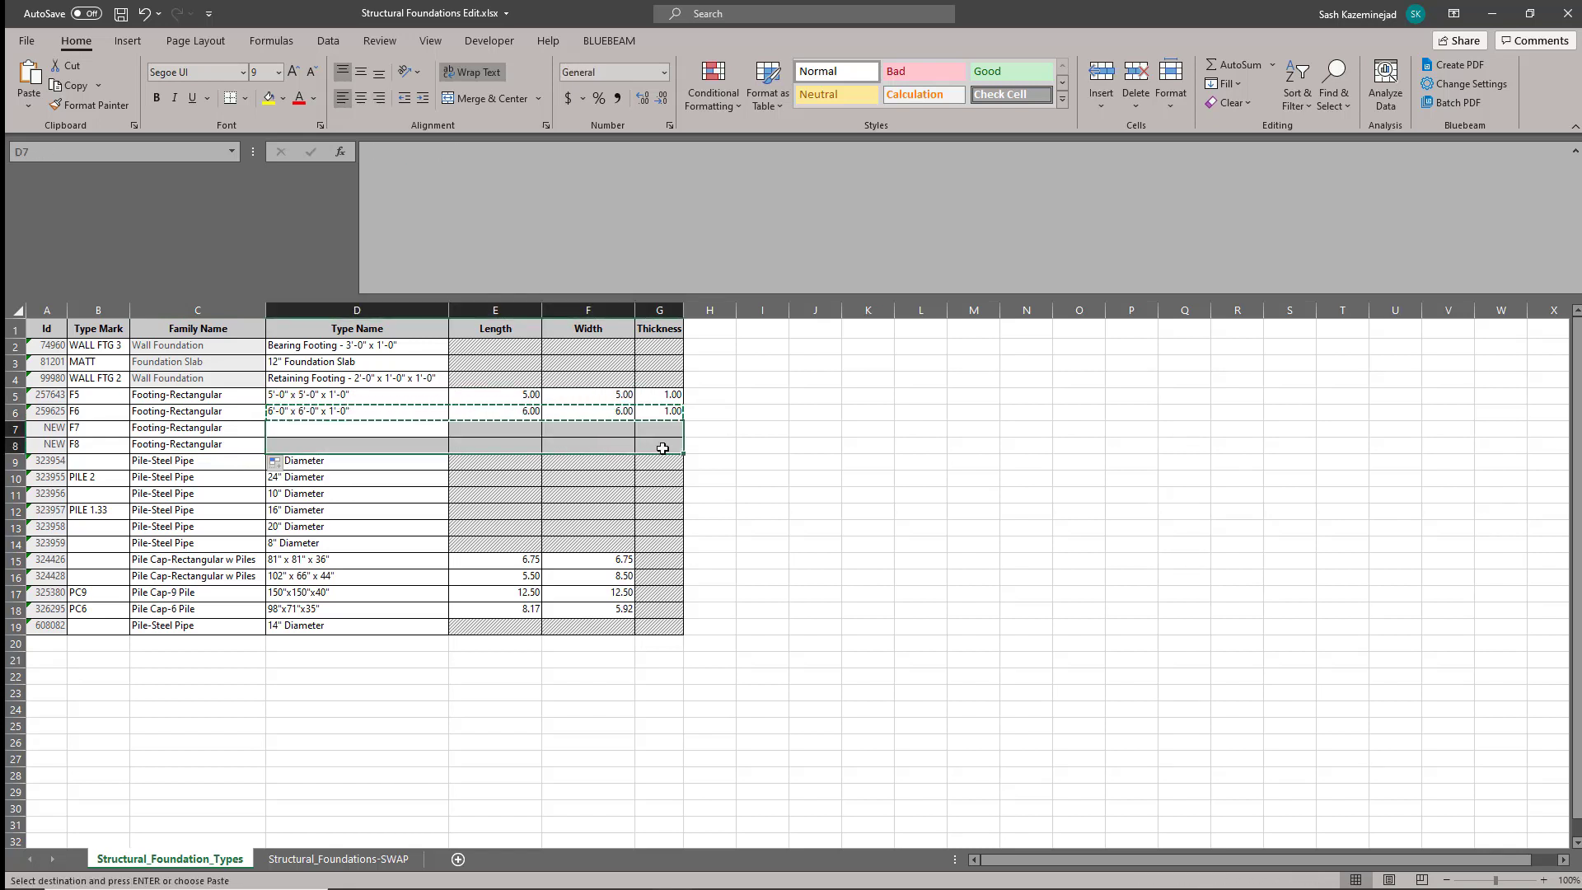
key("ctrl+v")
left_click(333, 429)
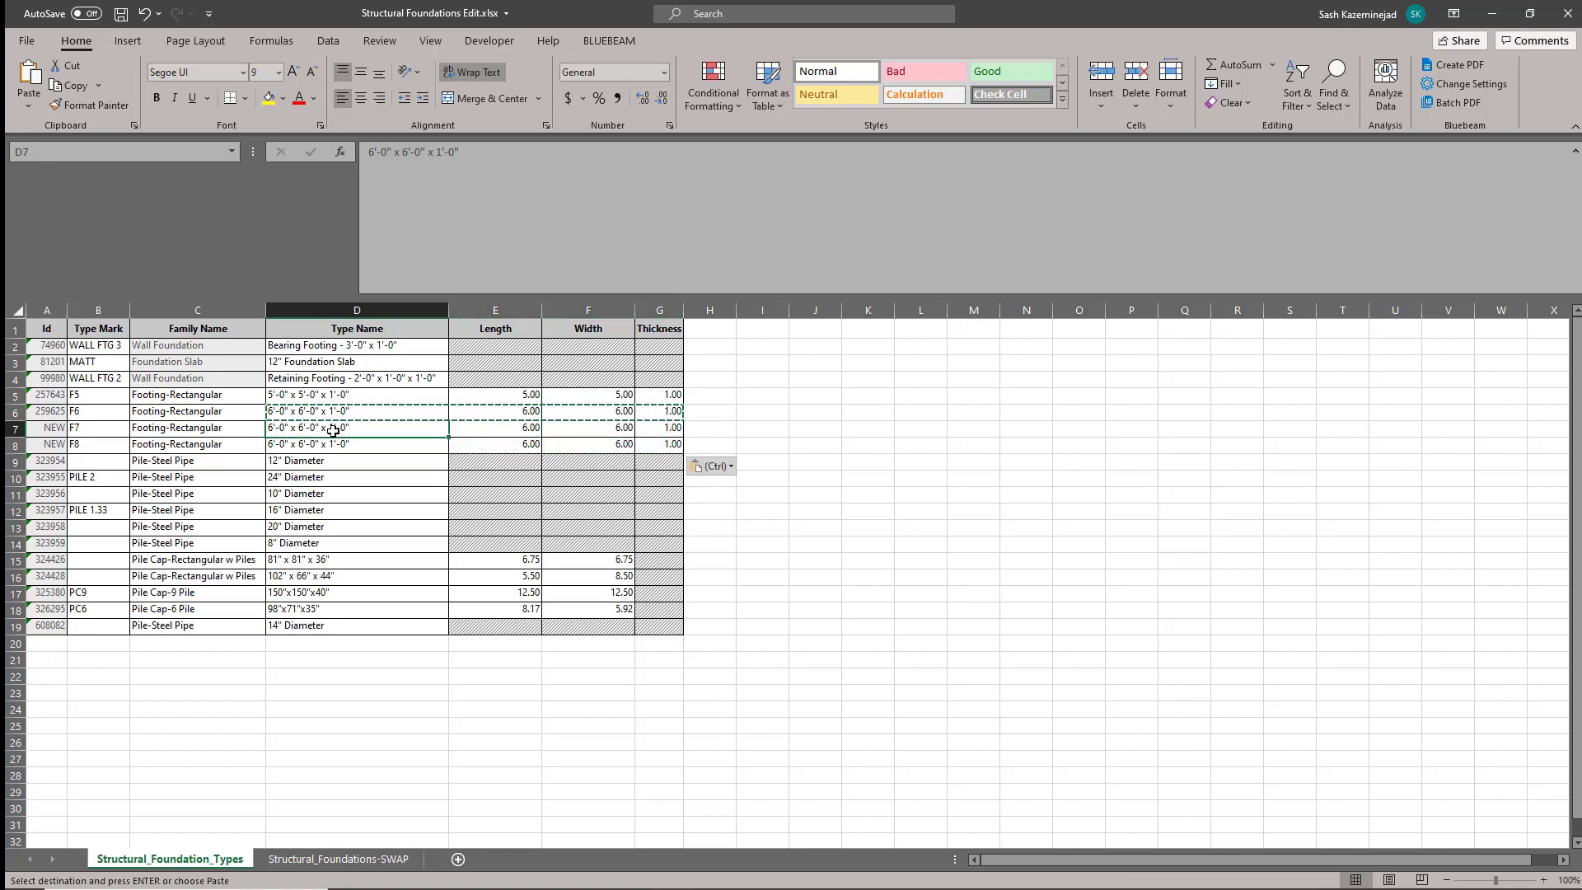
key("Escape")
- Change the Type Names of F7 to 6'-0" x 6'-0" x 3'-0" and of F8 to 6'-0" x 6'-0" x 4'-0"
double_click(333, 428)
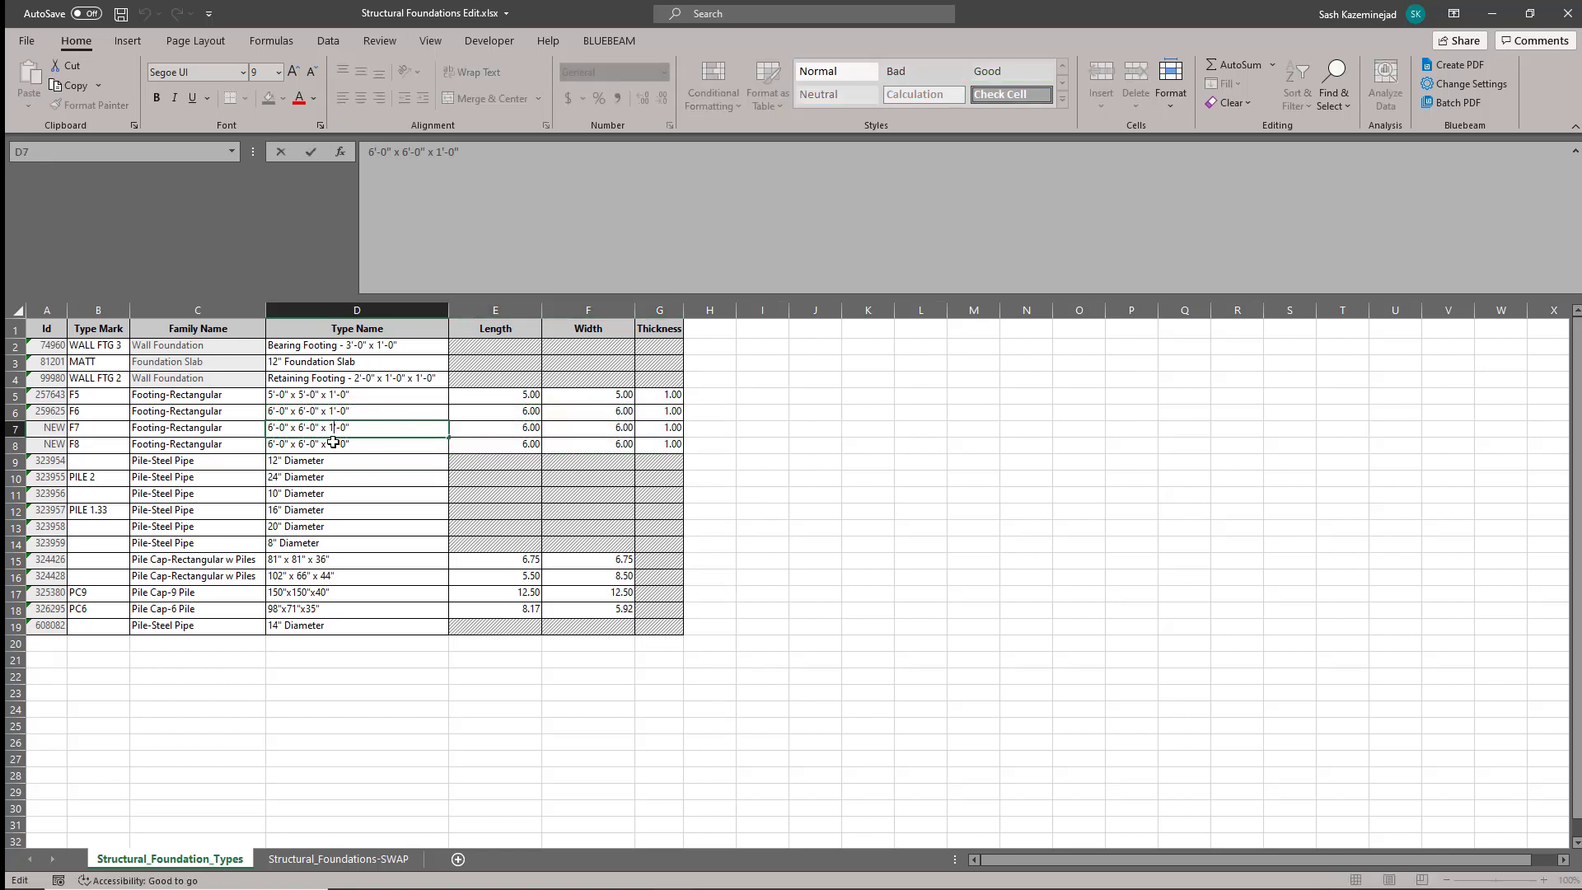
key("BackSpace")
type("3")
key("Return")
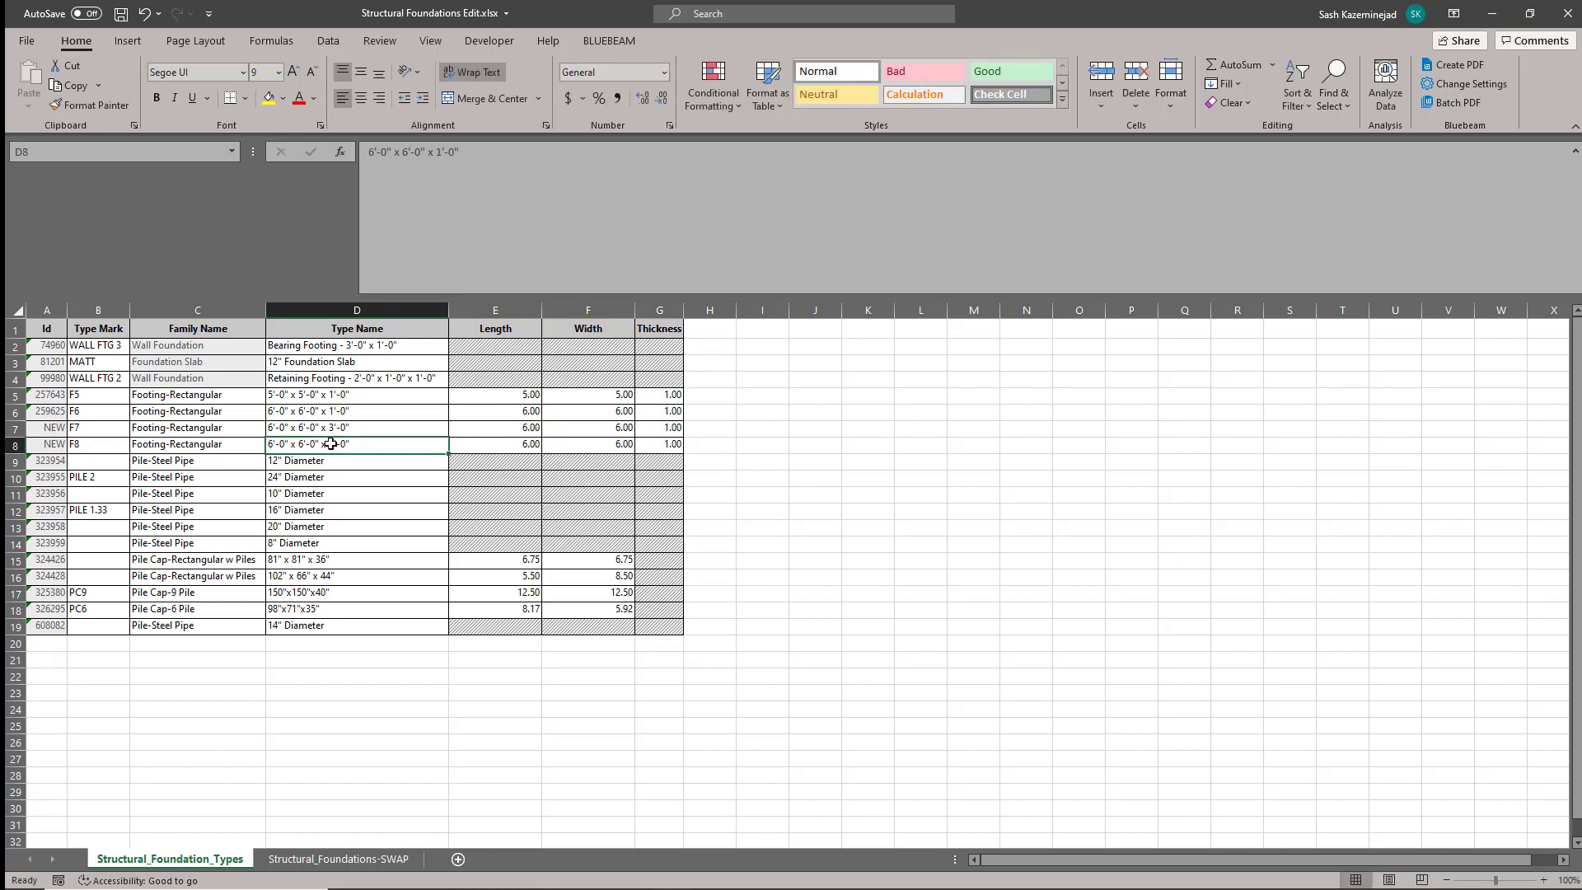
double_click(333, 445)
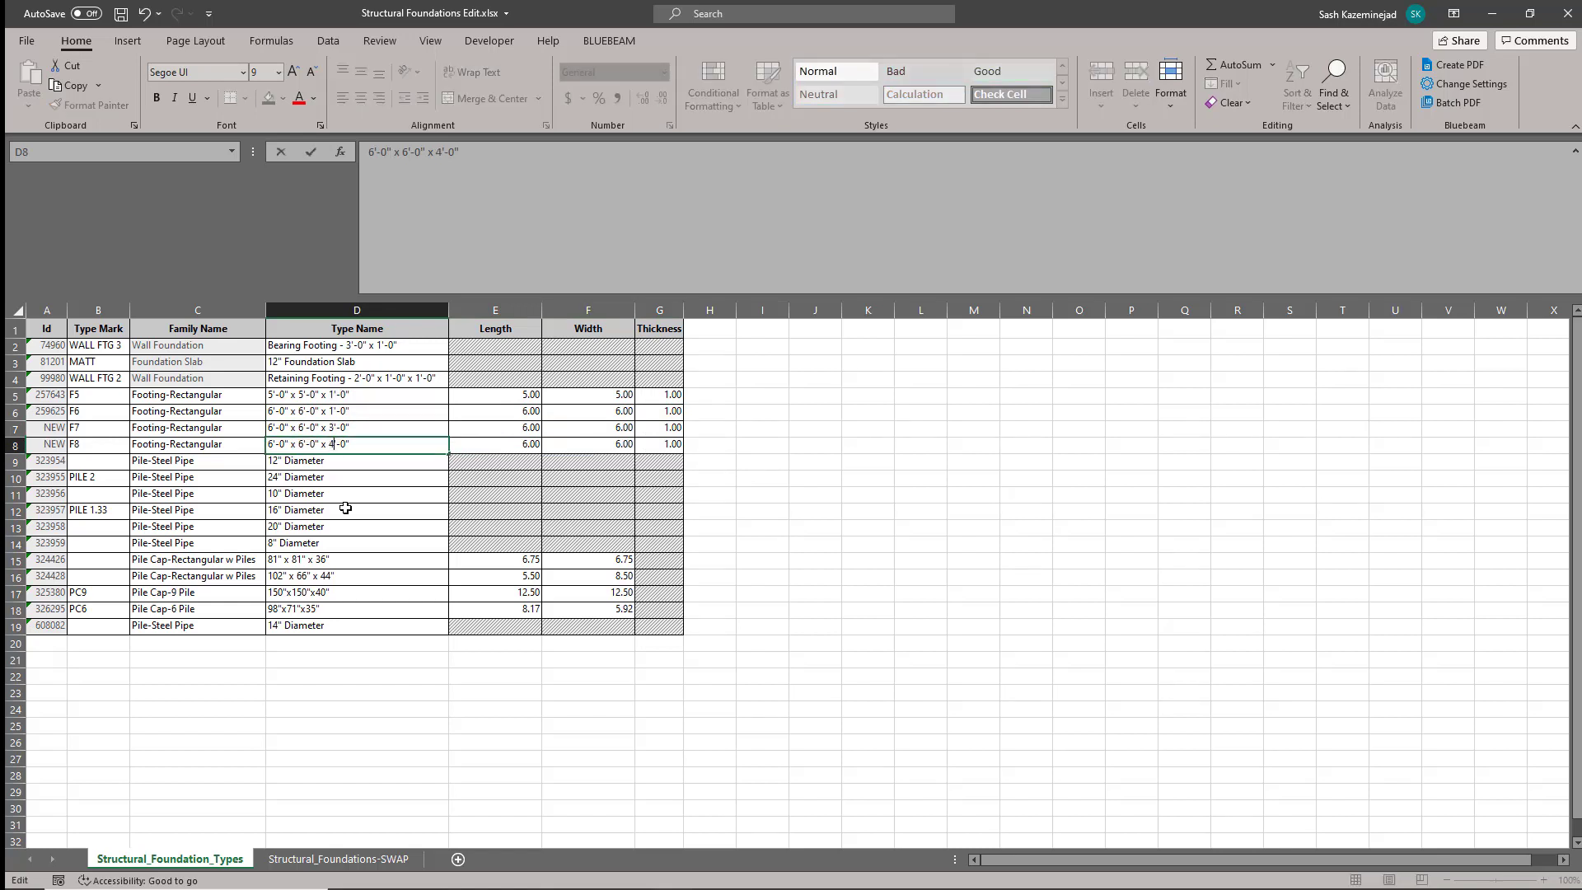
- Set the Thickness to 3 for F7 and 4 for F8
left_click(662, 429)
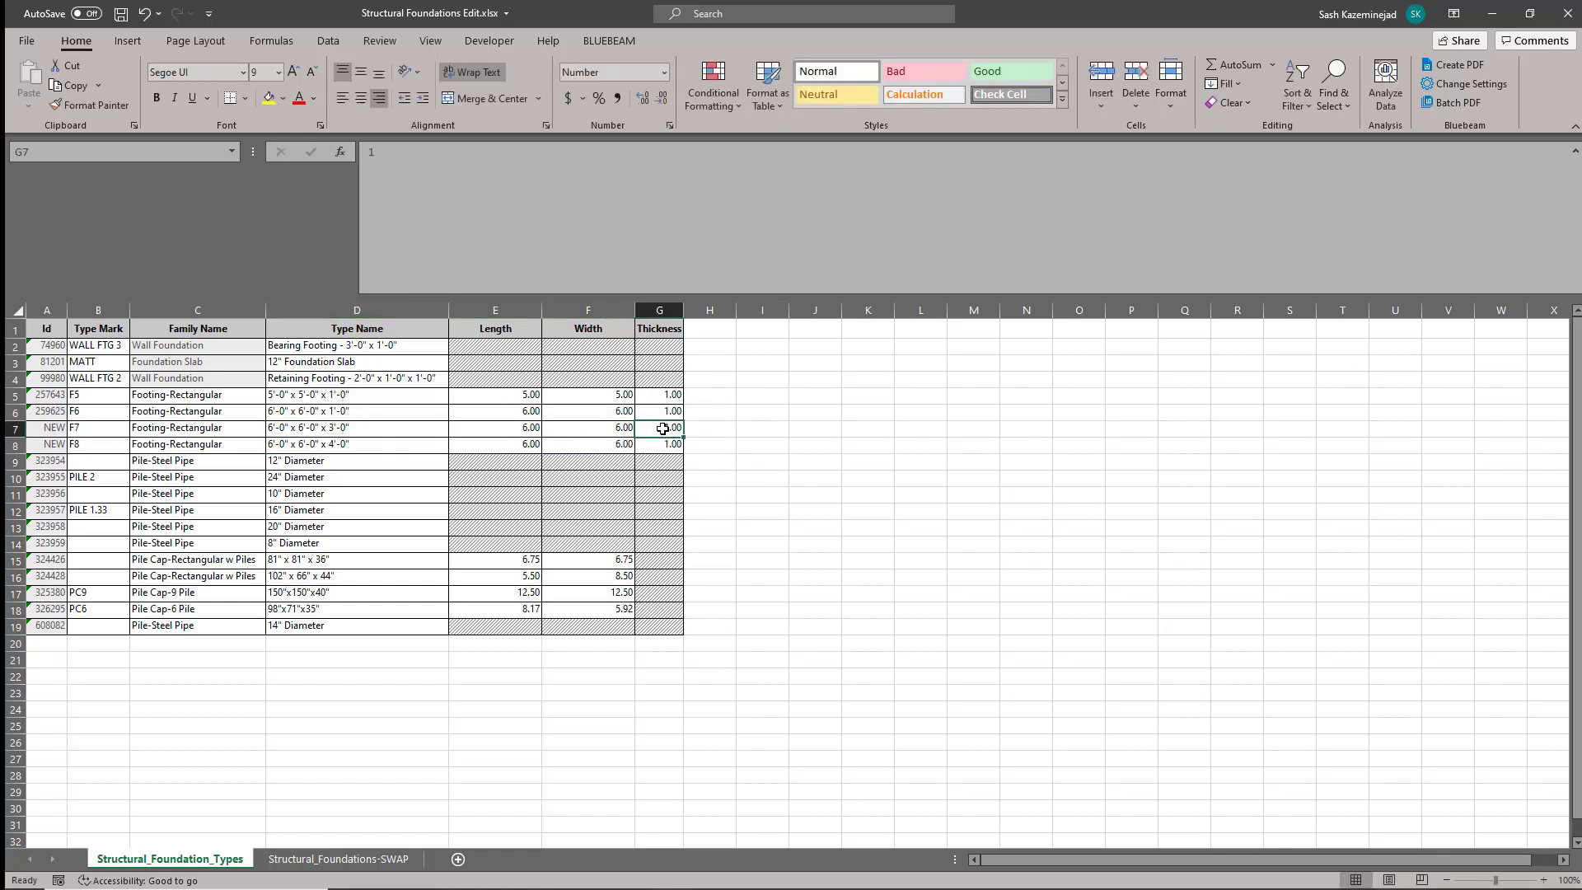
type("3")
left_click(664, 453)
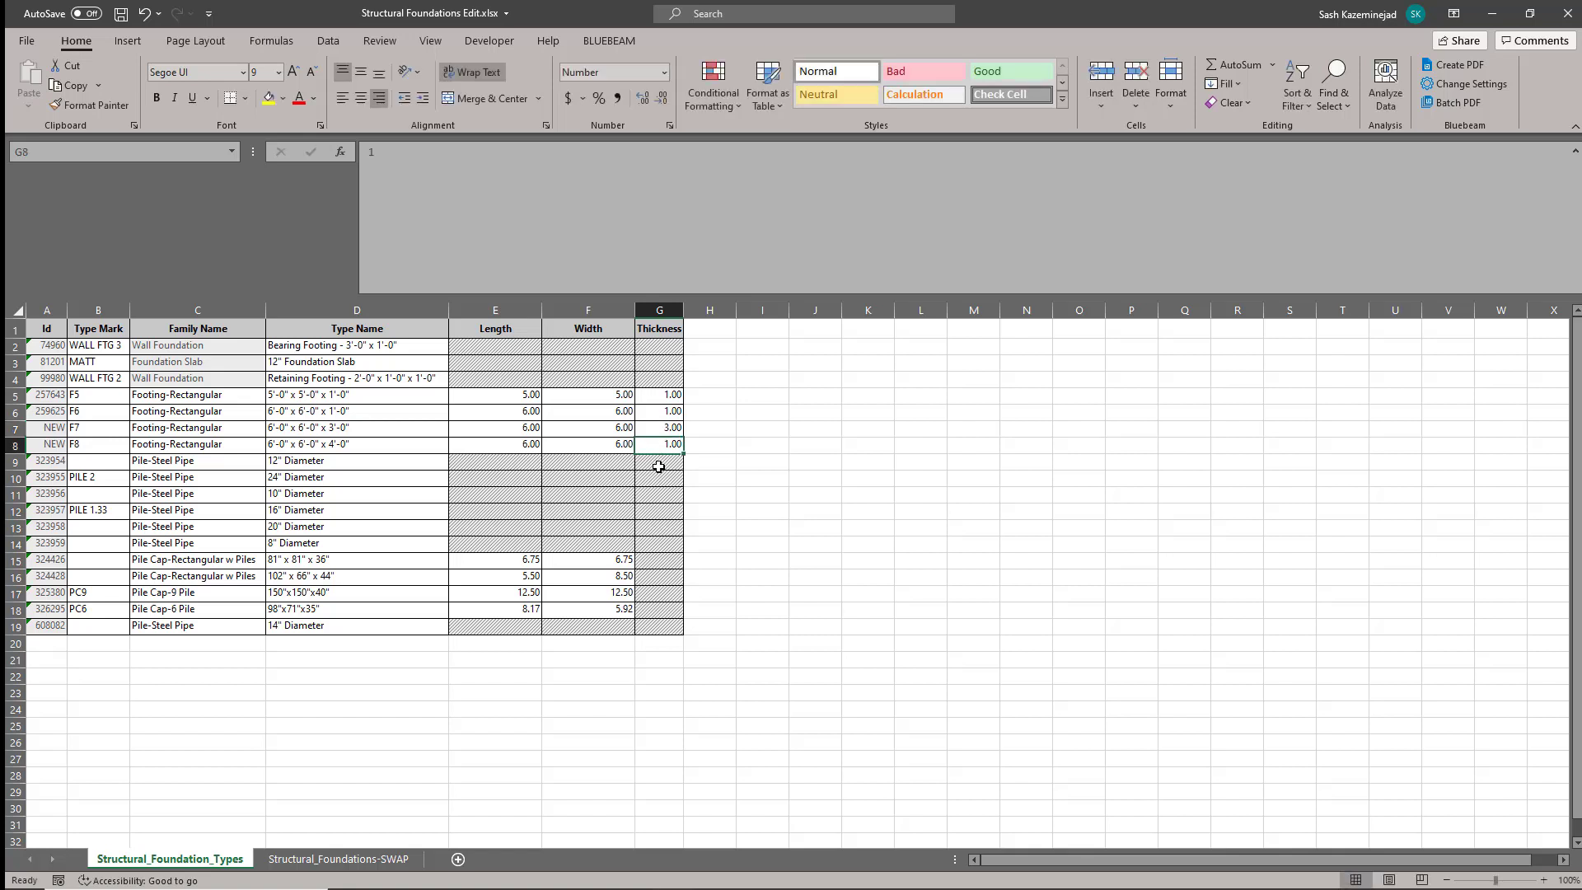
type("4")
left_click(748, 443)
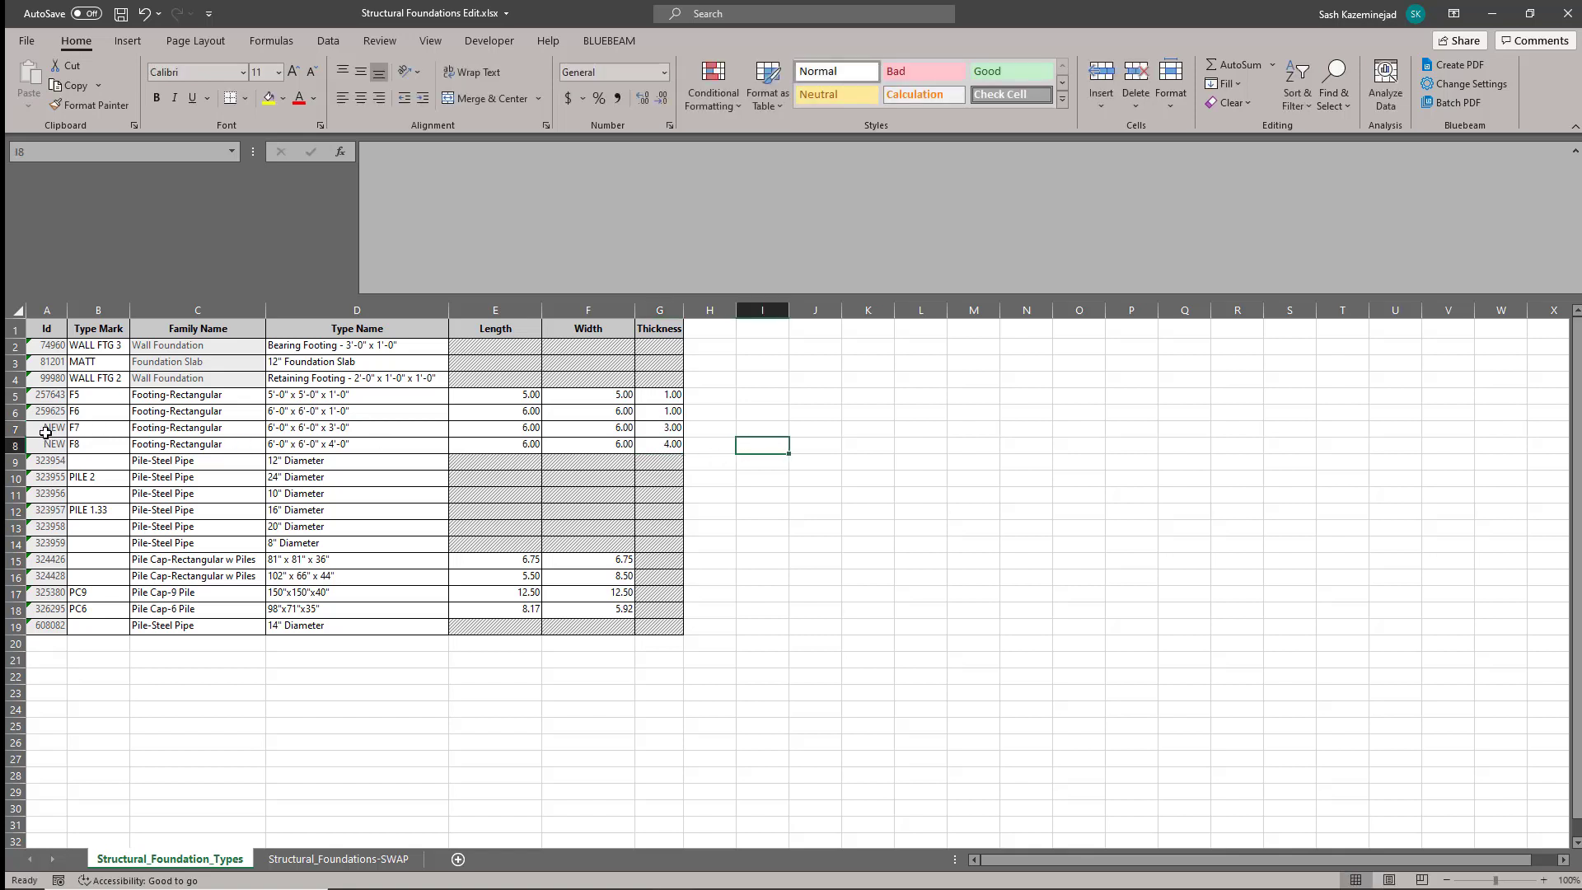
left_click_drag(47, 425, 47, 444)
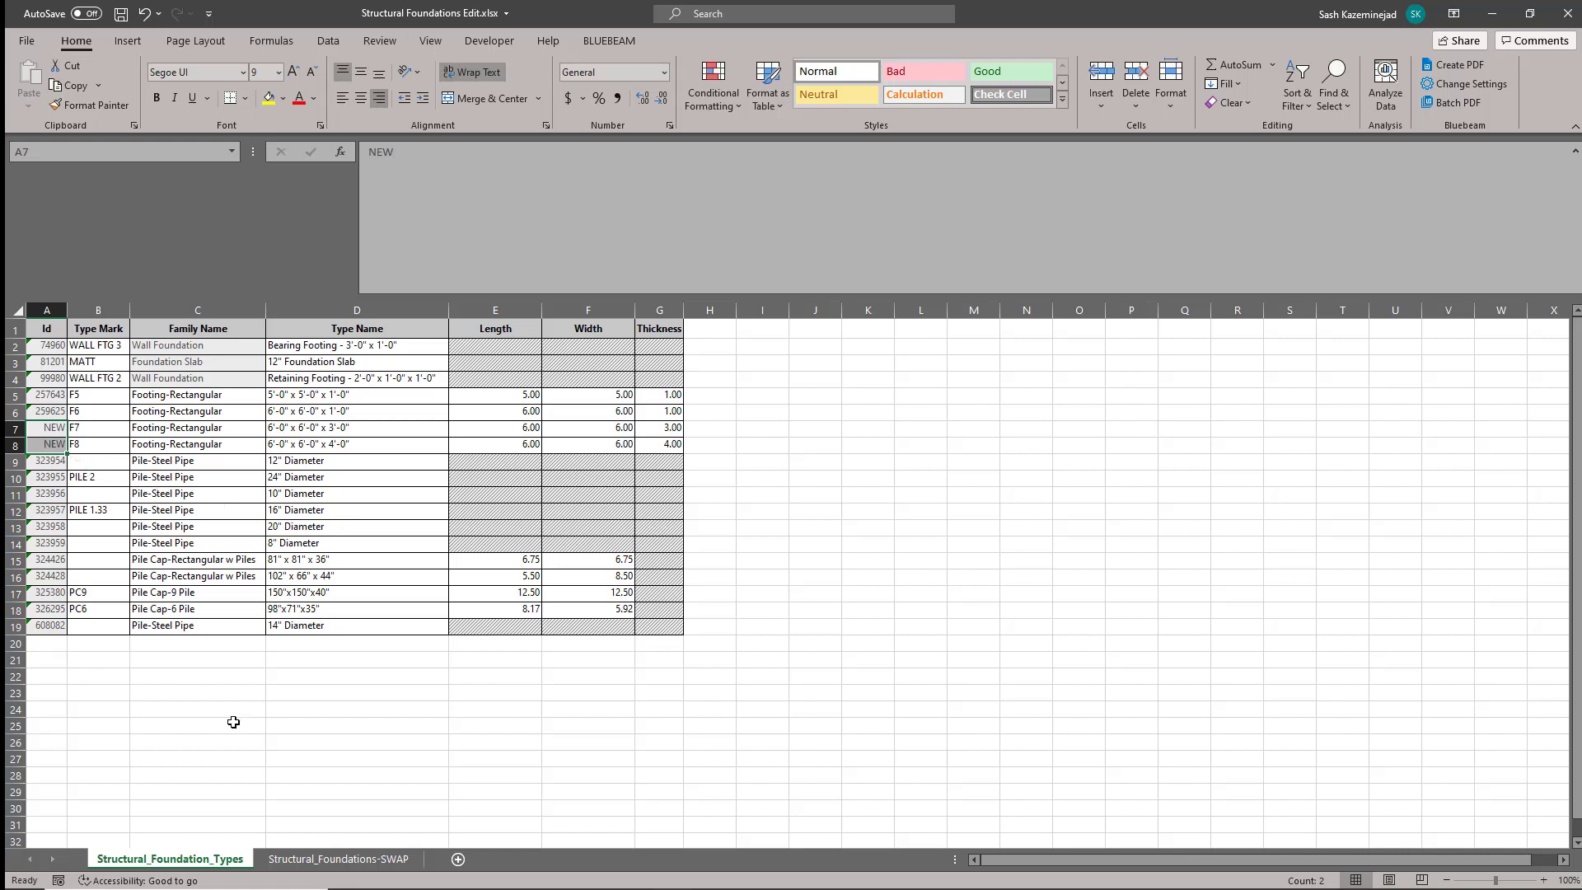
- Examine the Family and Type choices of the first footing on the Structural_Foundations-SWAP sheet and the Structural Foundations list that feeds them
left_click(306, 861)
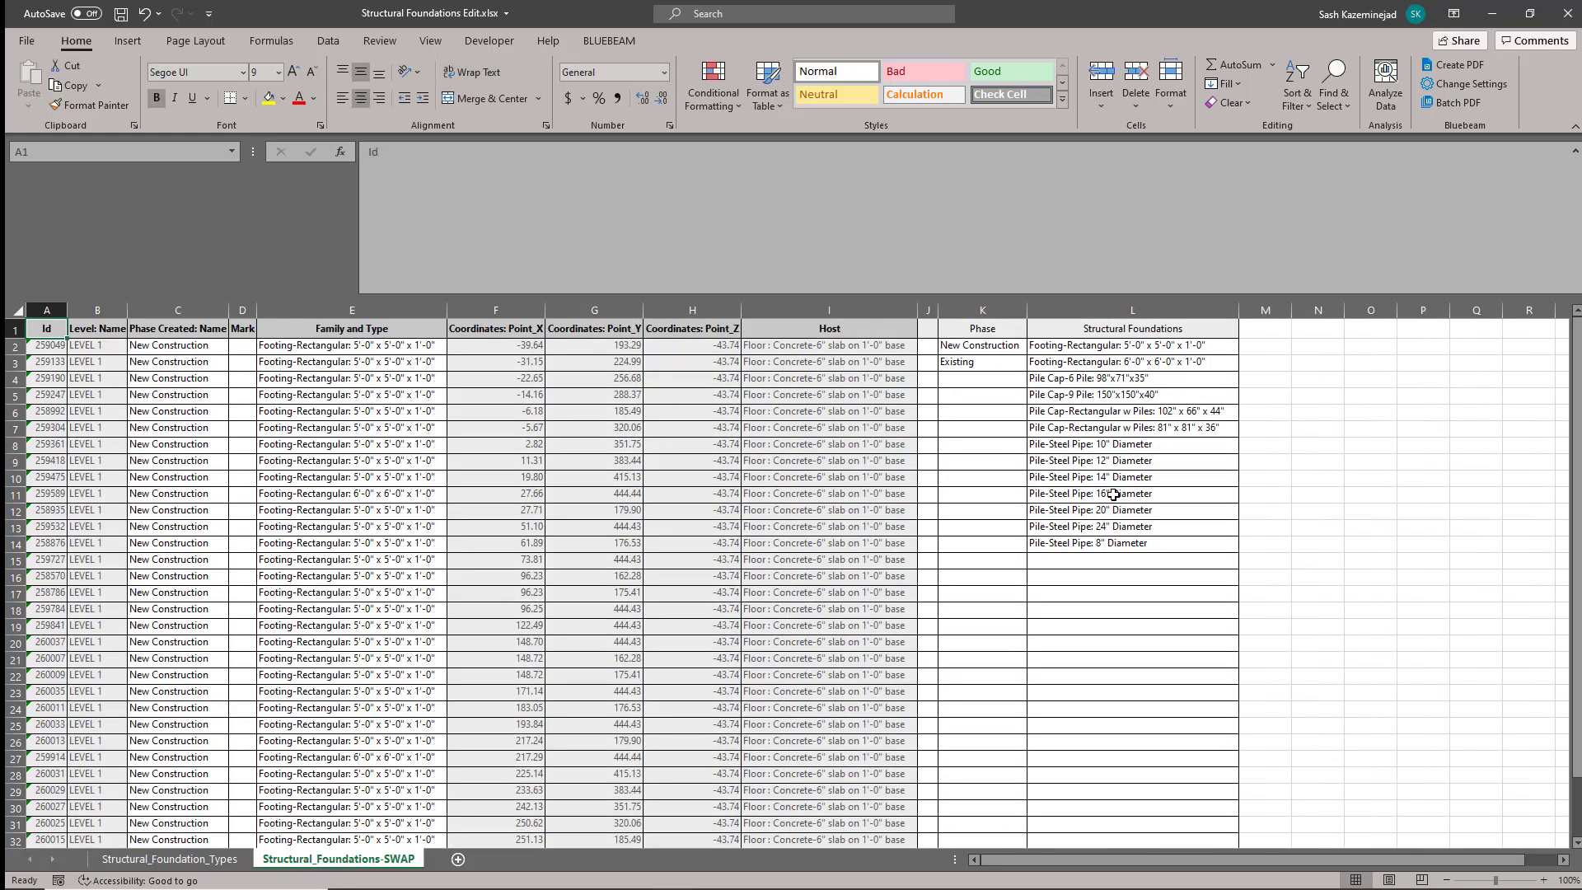
left_click(392, 347)
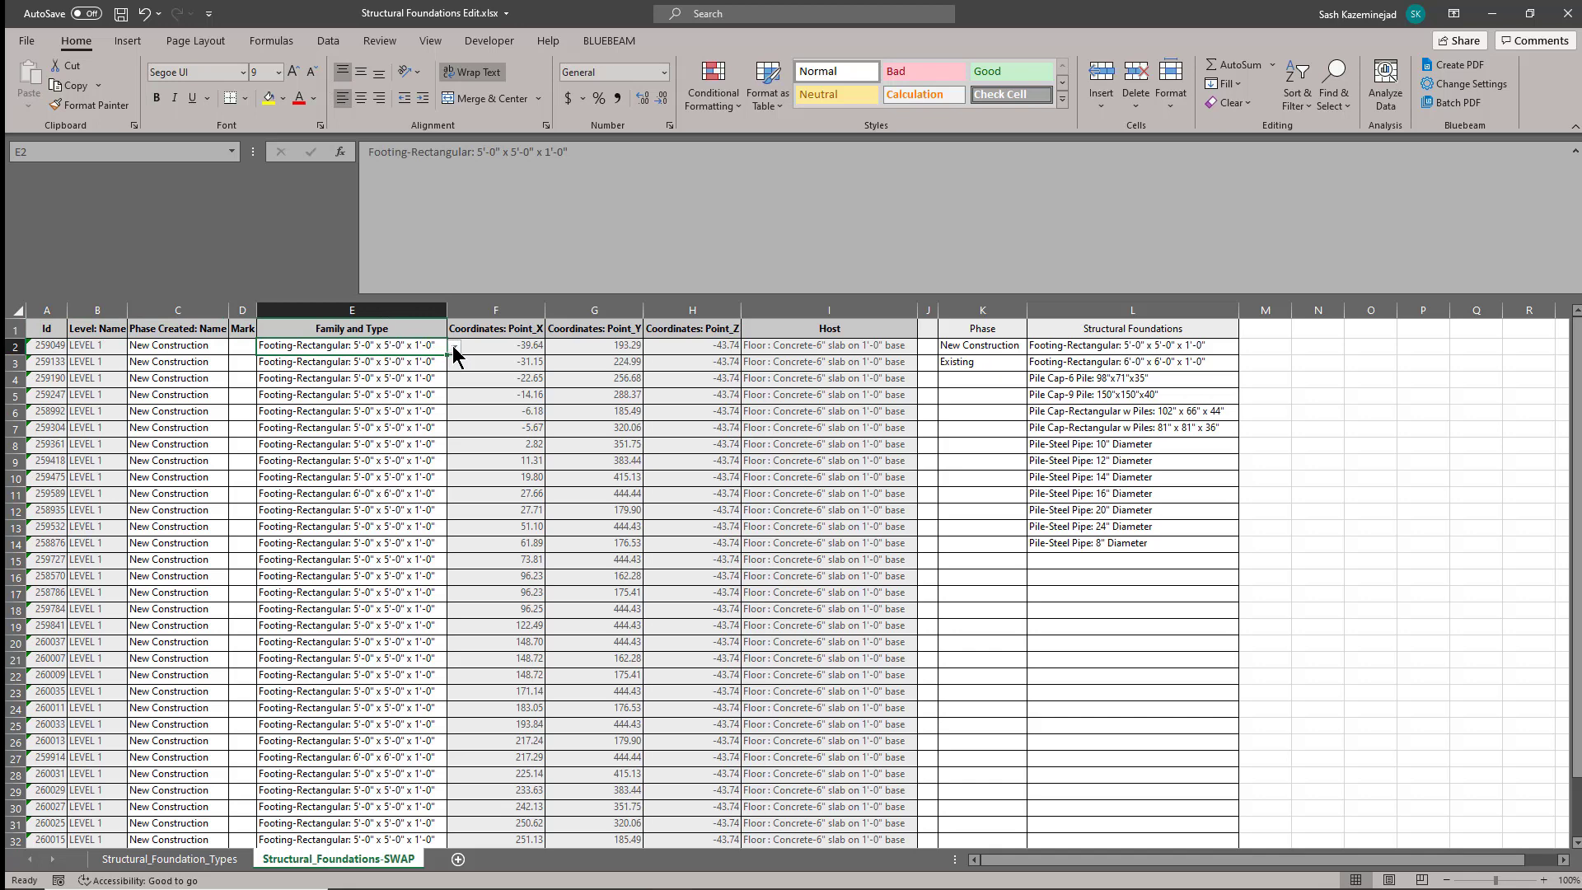
left_click(454, 347)
scroll(452, 395, "down", 3)
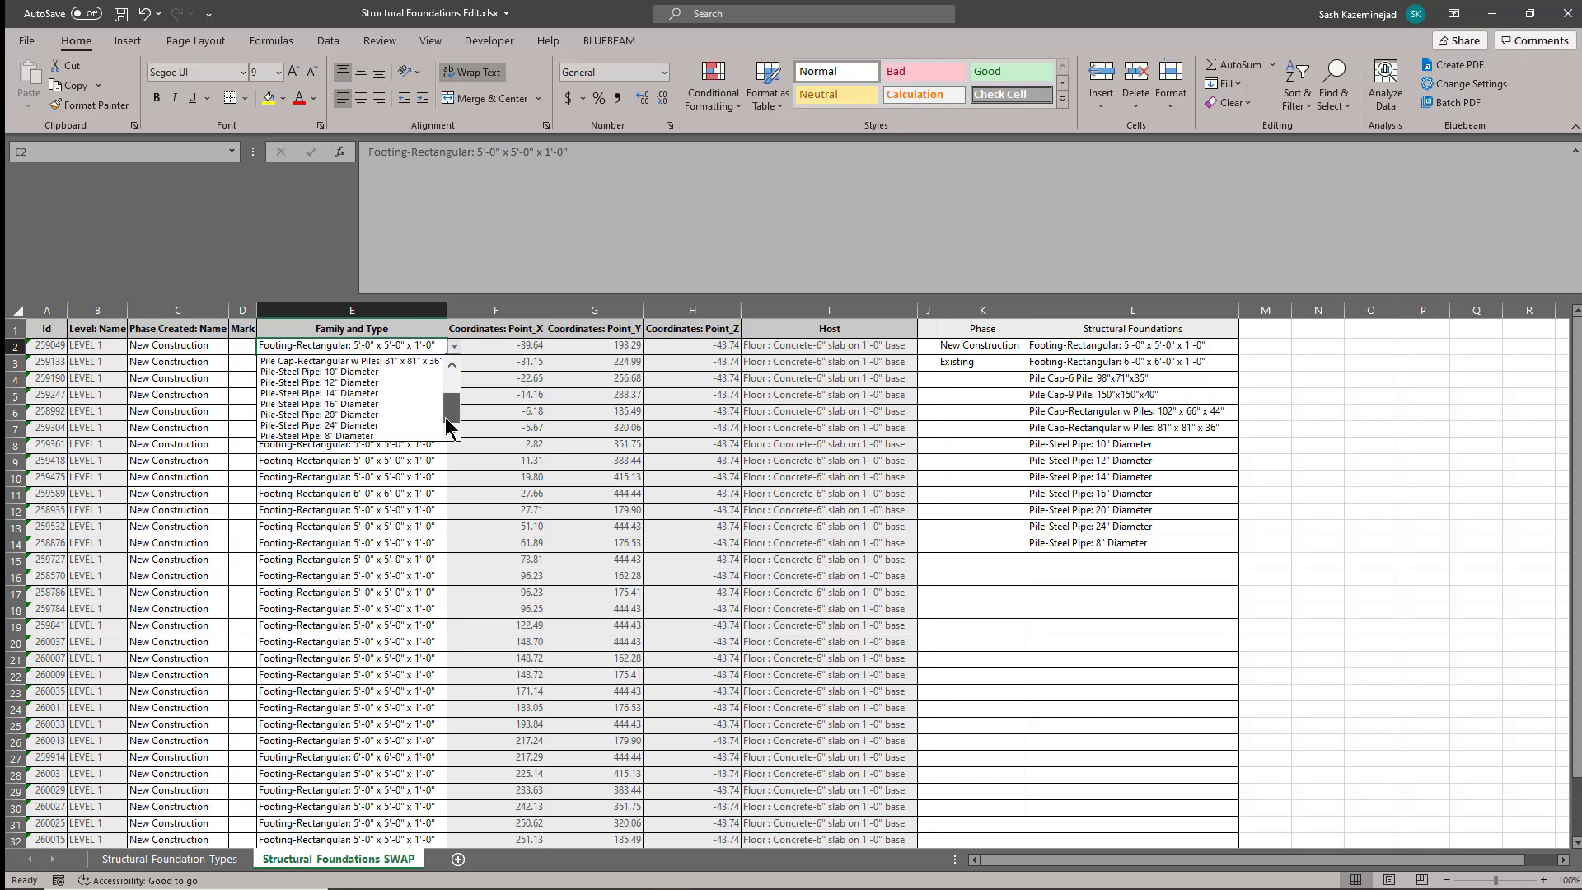
scroll(457, 378, "up", 2)
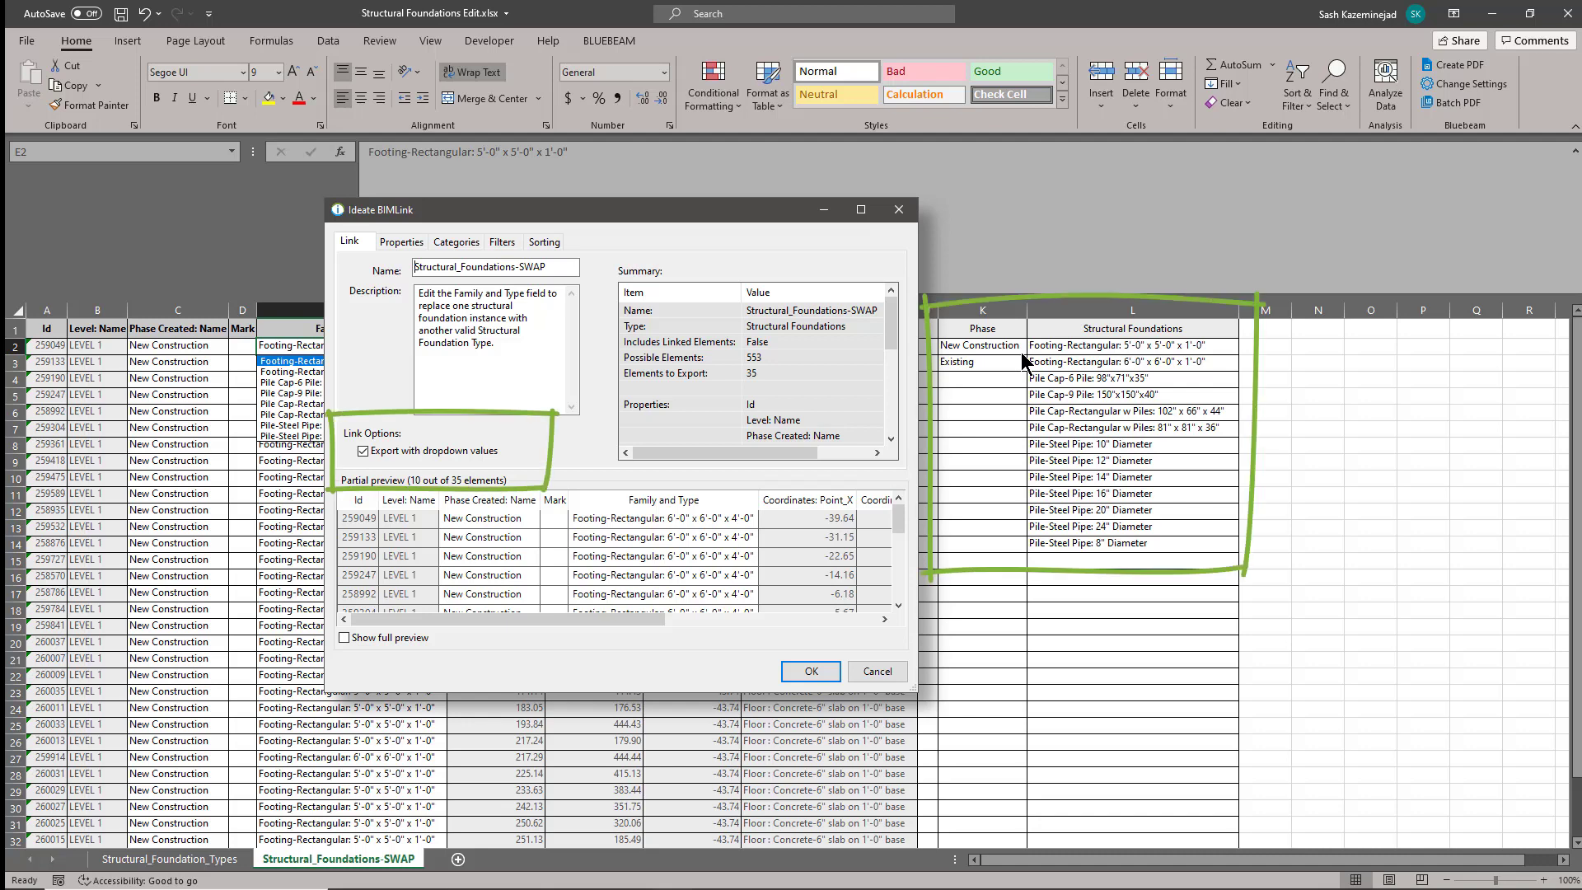
left_click(1122, 308)
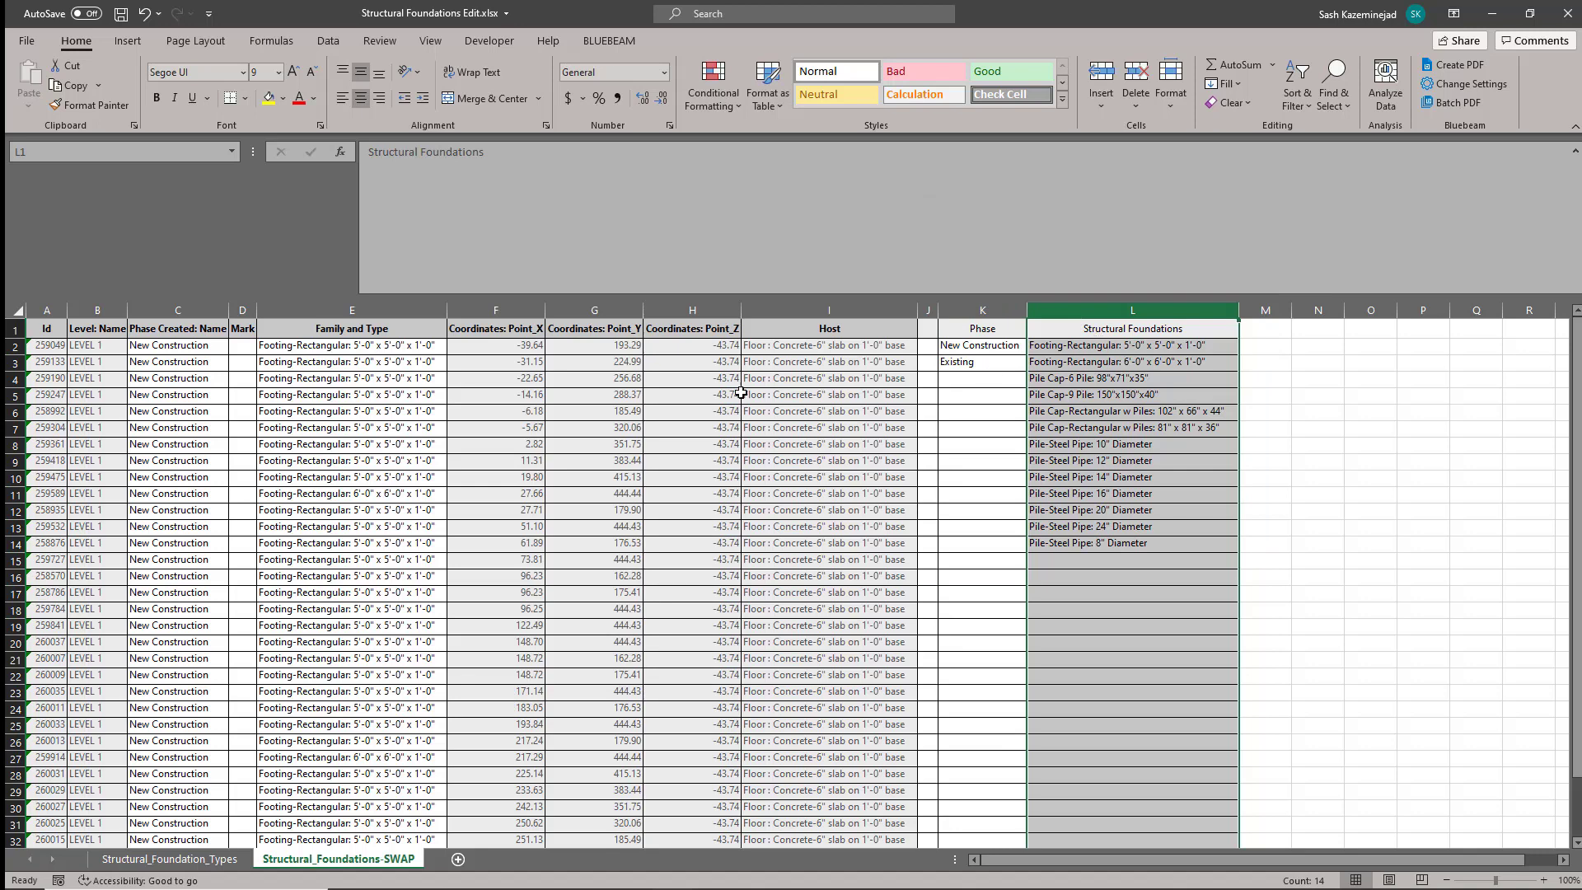
left_click(405, 347)
left_click(454, 347)
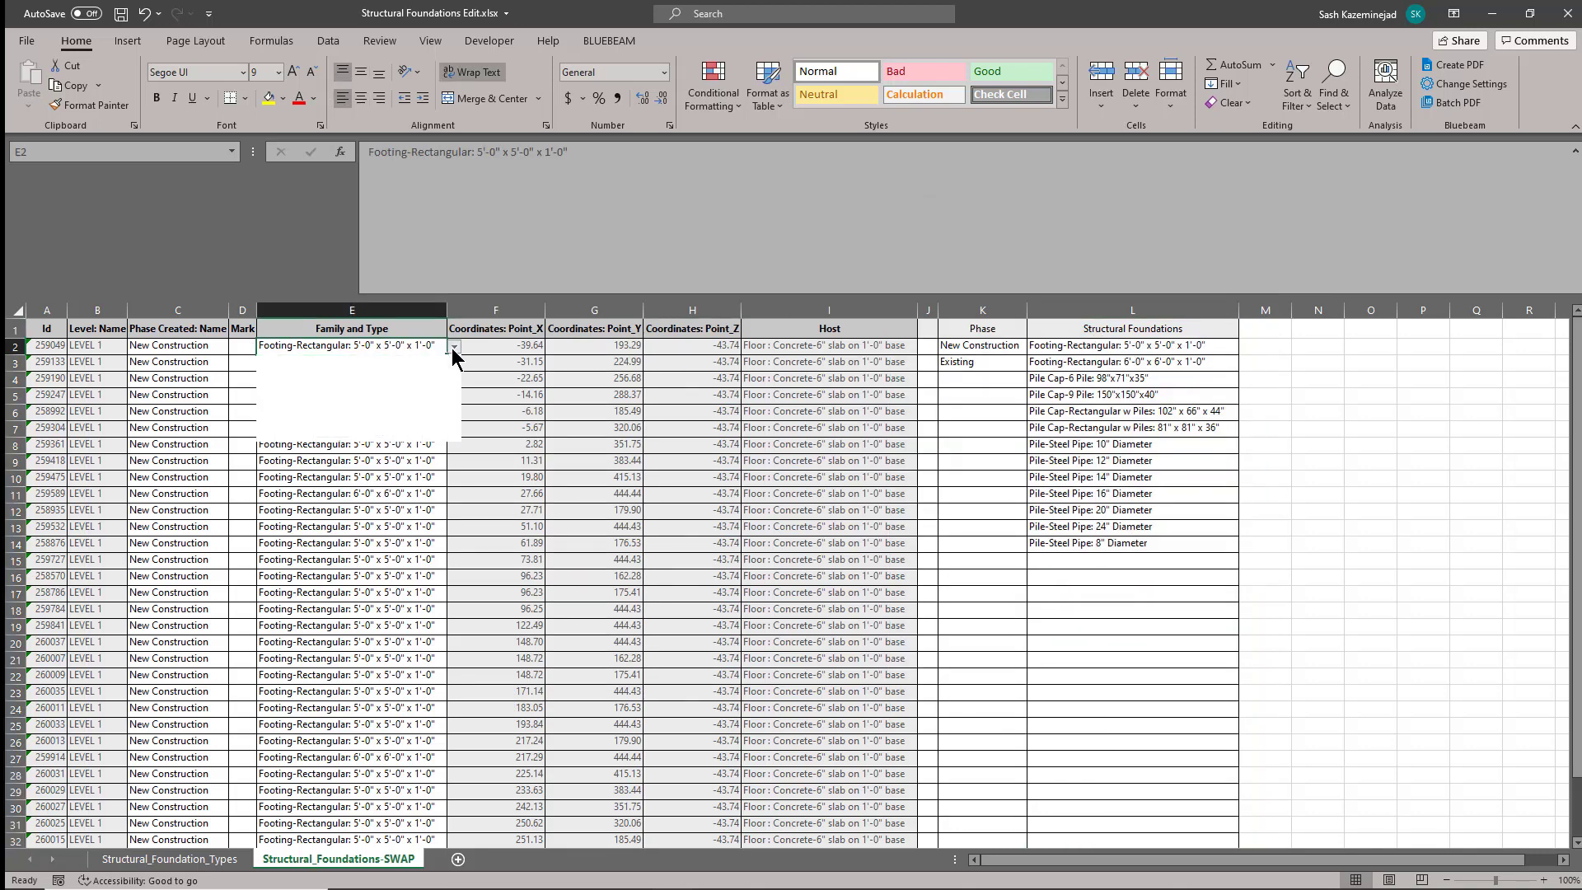
key("Escape")
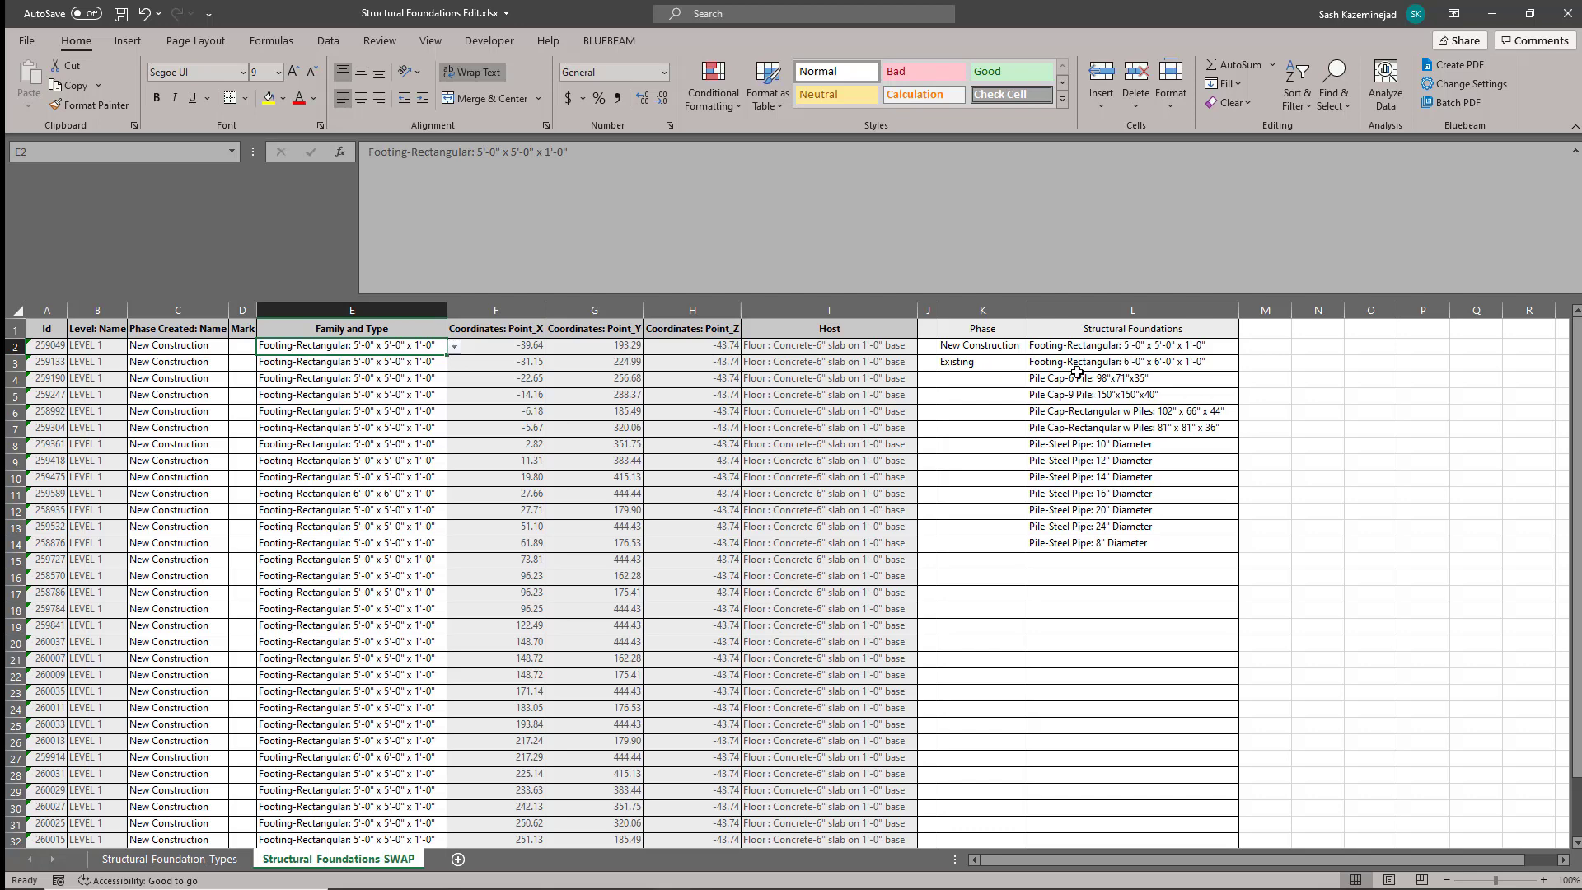
- Move the pile cap and steel pipe entries of the Structural Foundations list down to start at L6, freeing L4 and L5
left_click_drag(1072, 377, 1089, 538)
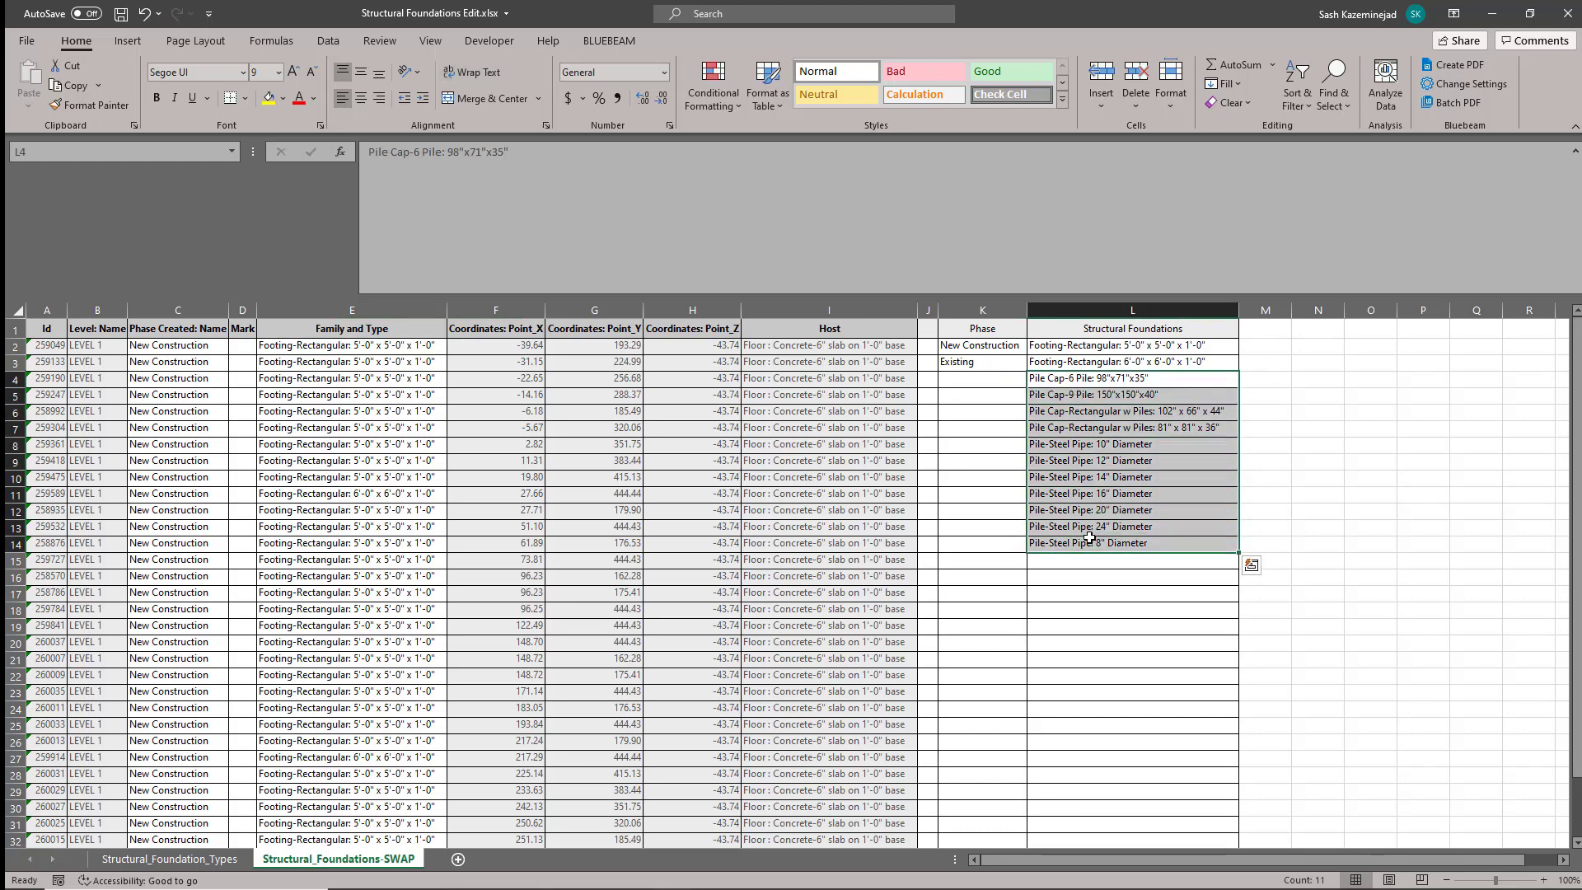
key("ctrl+c")
left_click(1034, 410)
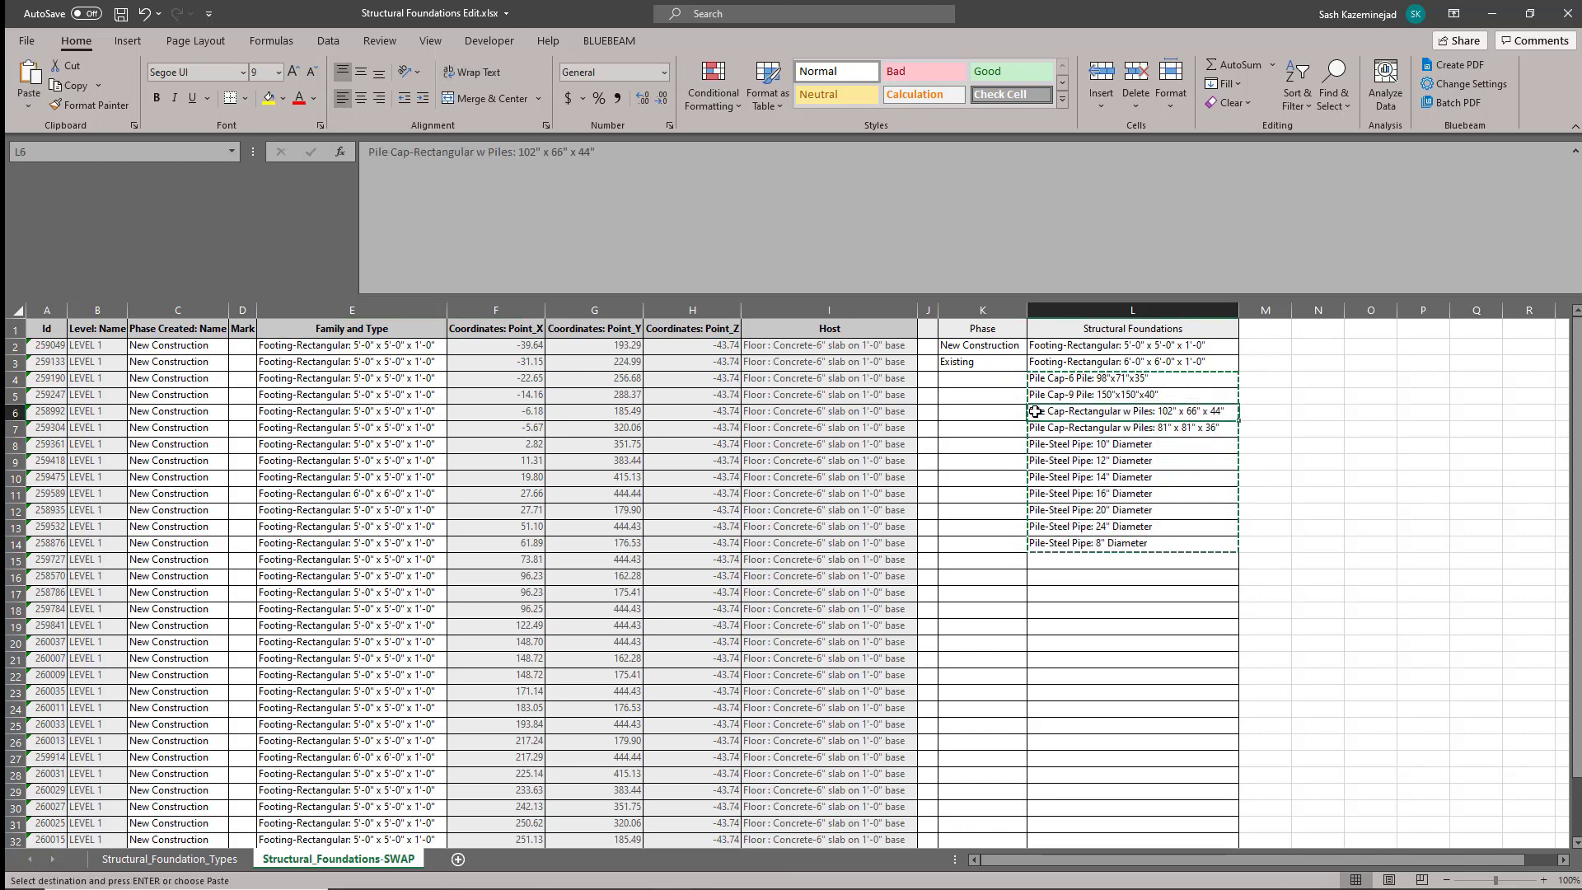
key("ctrl+v")
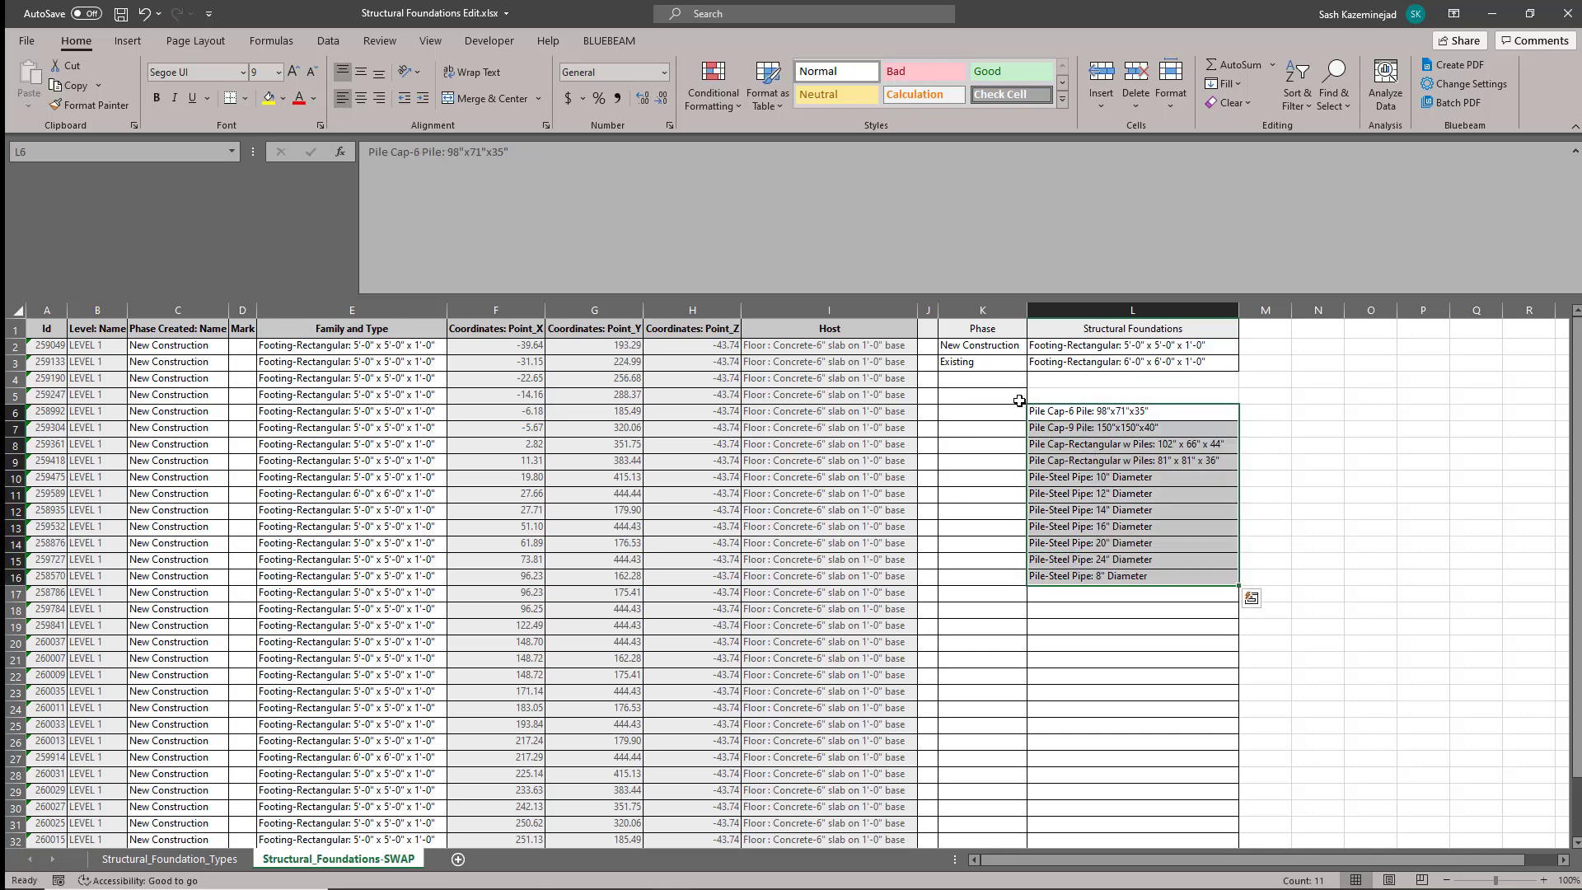
left_click(1085, 494)
left_click_drag(1077, 378, 1074, 403)
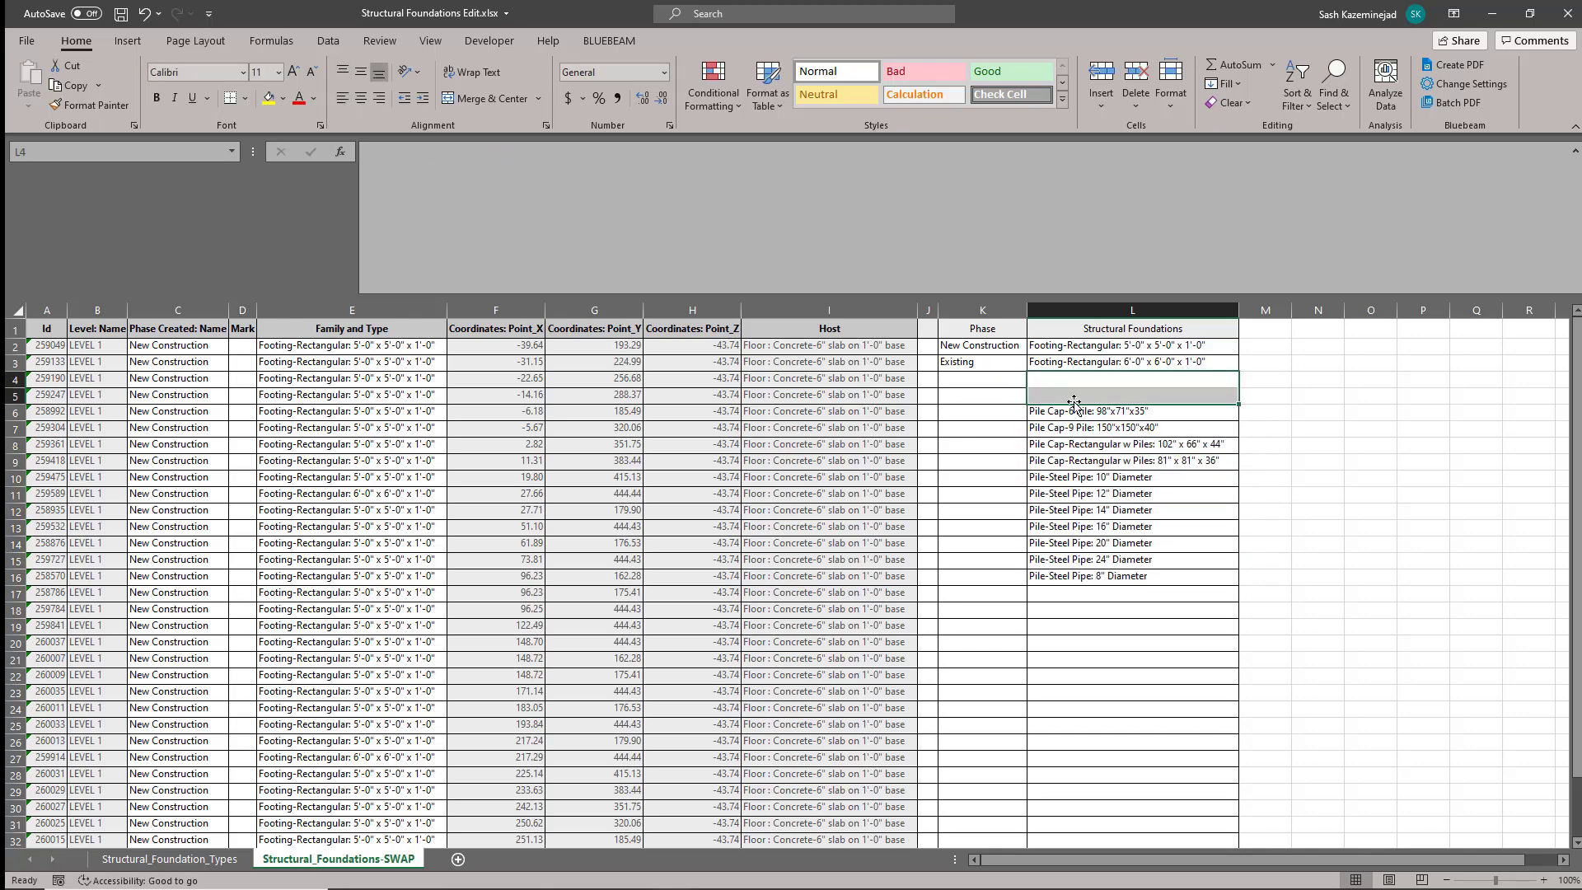
- Copy the Footing-Rectangular: 6'-0" x 6'-0" x 1'-0" list entry into cells L4 and L5
left_click(1092, 365)
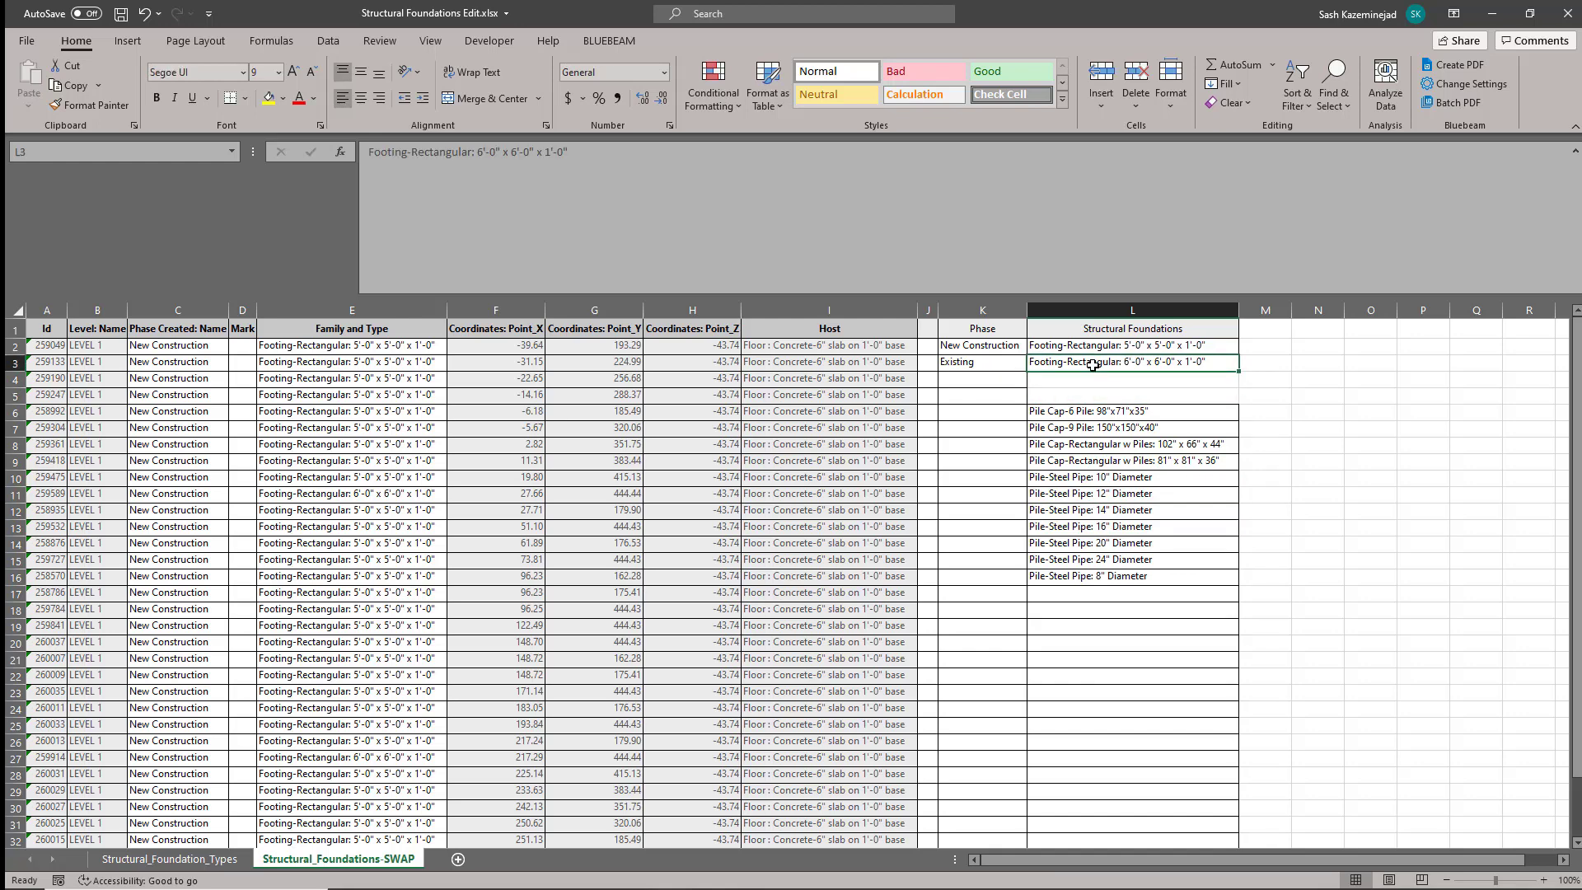
key("ctrl+c")
left_click(1086, 378)
key("ctrl+v")
left_click(1078, 393)
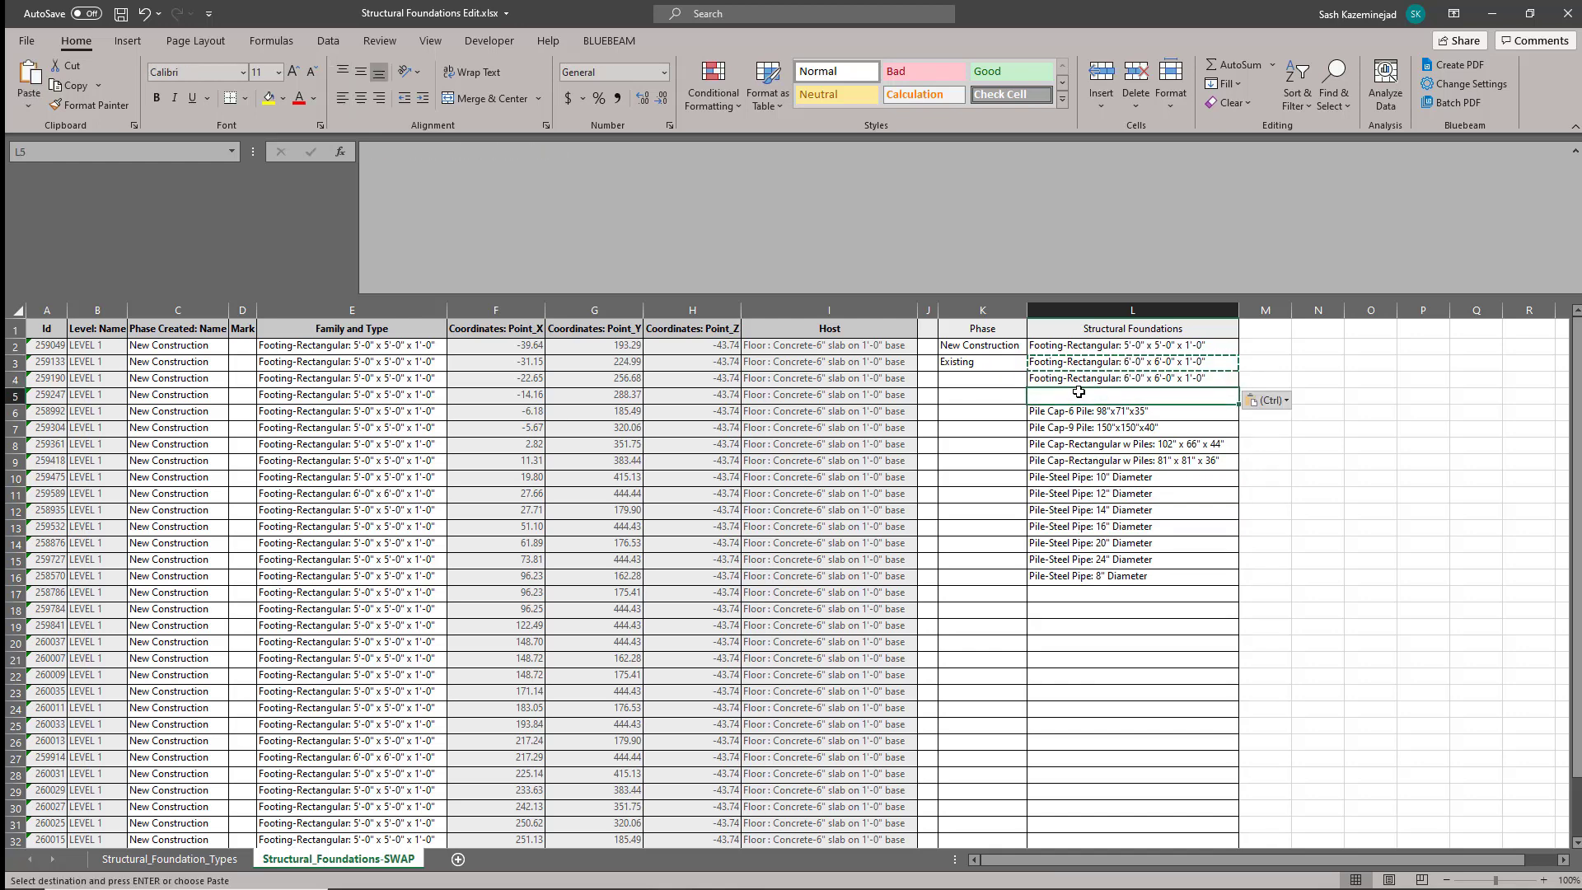
key("ctrl+v")
- Change the copied list entries to Footing-Rectangular: 6'-0" x 6'-0" x 3'-0" in L4 and 6'-0" x 6'-0" x 4'-0" in L5
left_click(1183, 377)
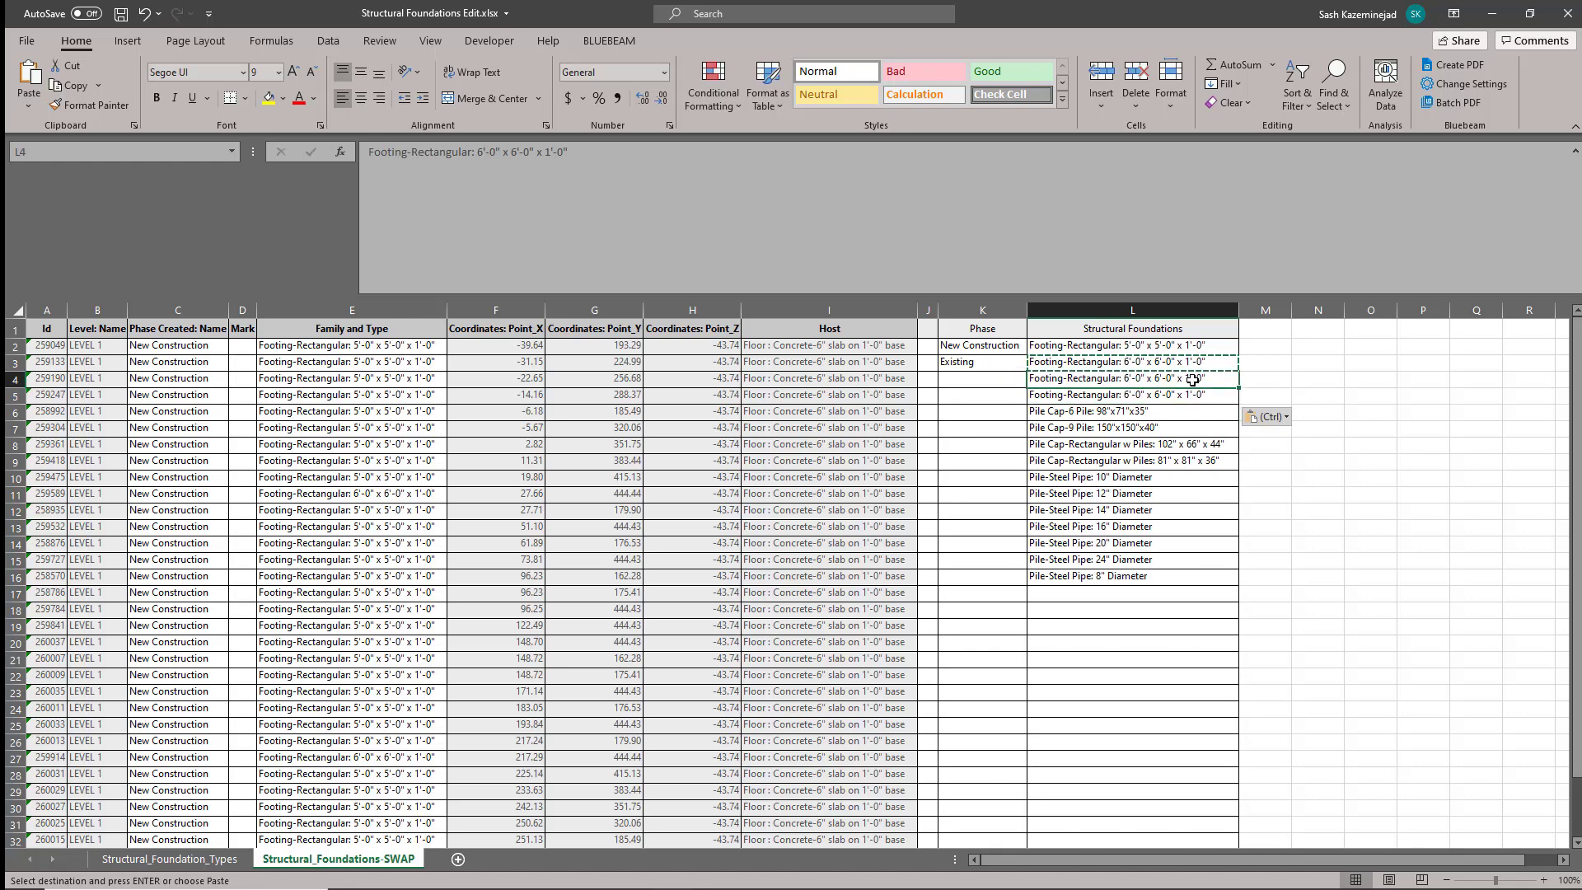
double_click(1192, 378)
key("BackSpace")
type("3")
key("Return")
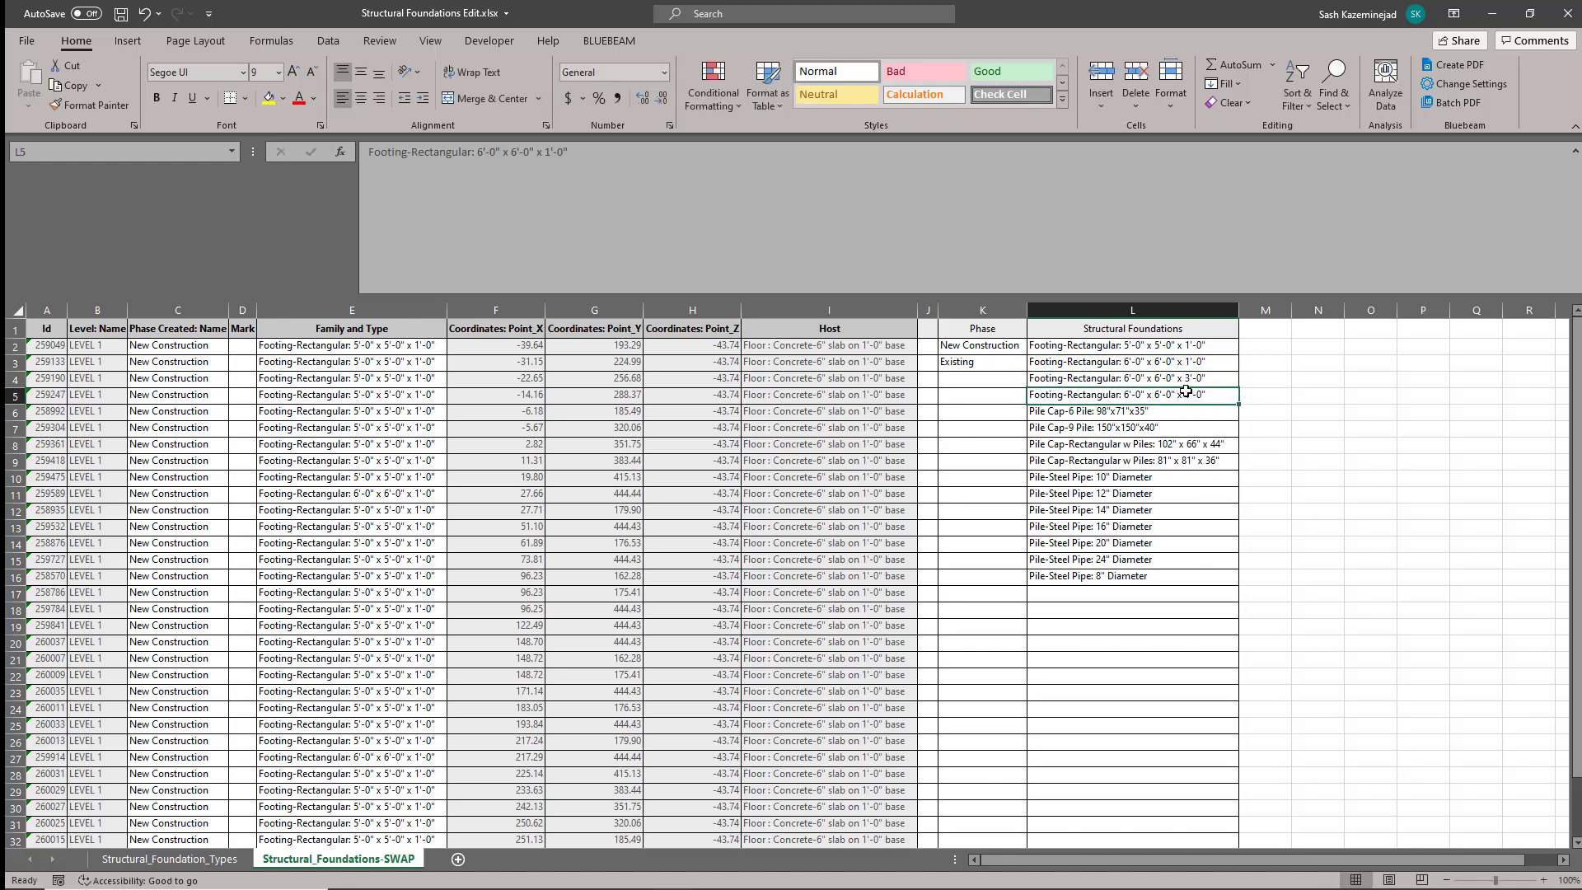
double_click(1186, 395)
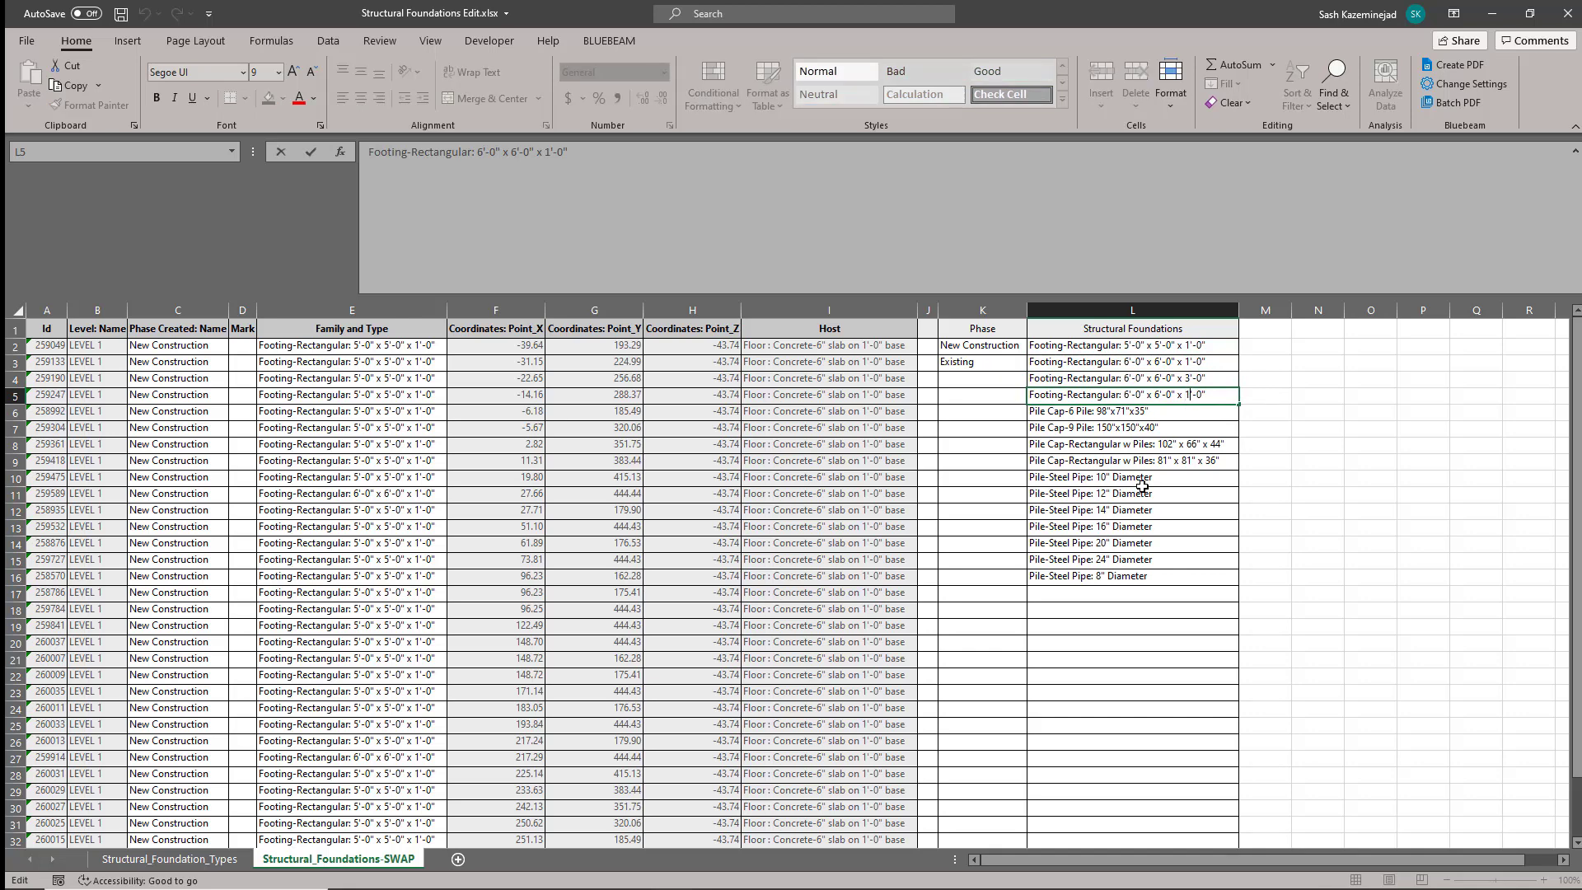
key("BackSpace")
type("4")
key("Return")
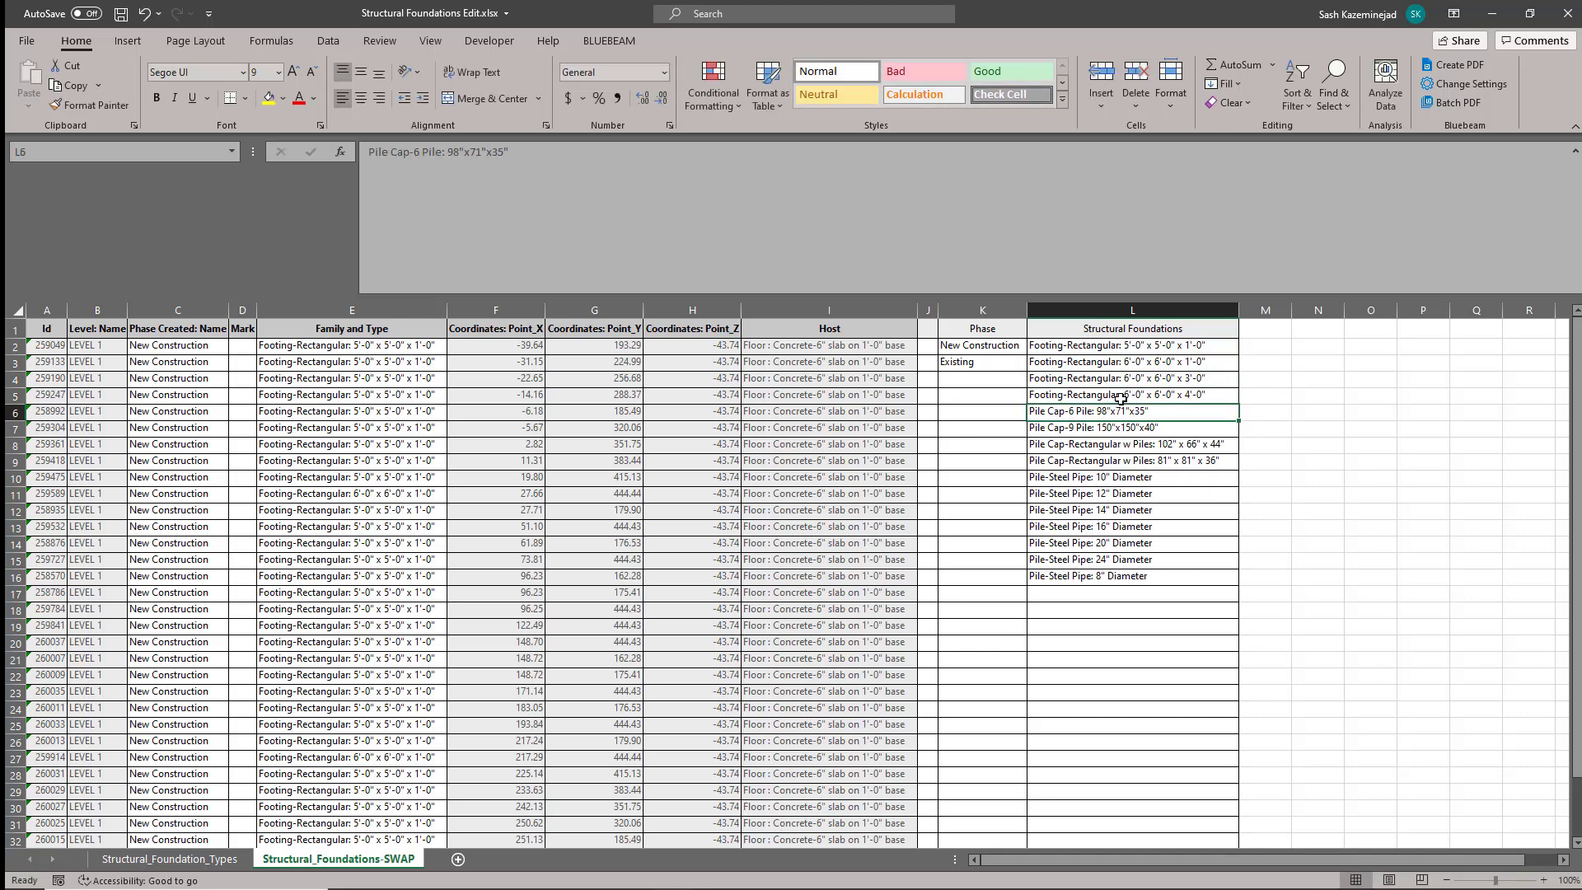
left_click_drag(1127, 383, 1129, 394)
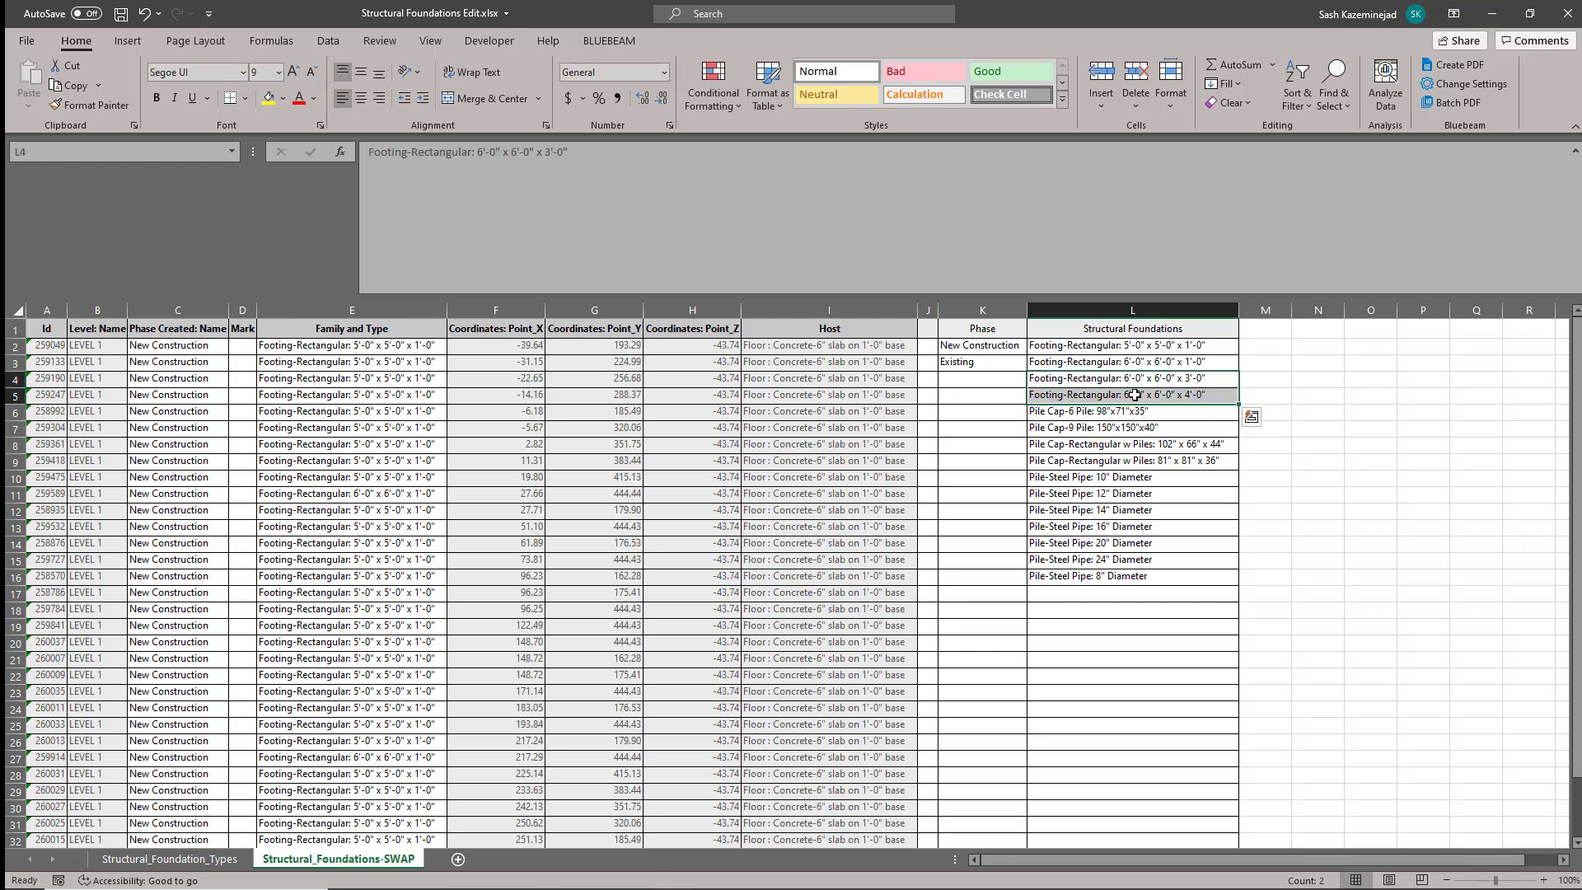
- Set the first footing's Family and Type to Footing-Rectangular: 6'-0" x 6'-0" x 4'-0" and fill it down through row 36
left_click(390, 348)
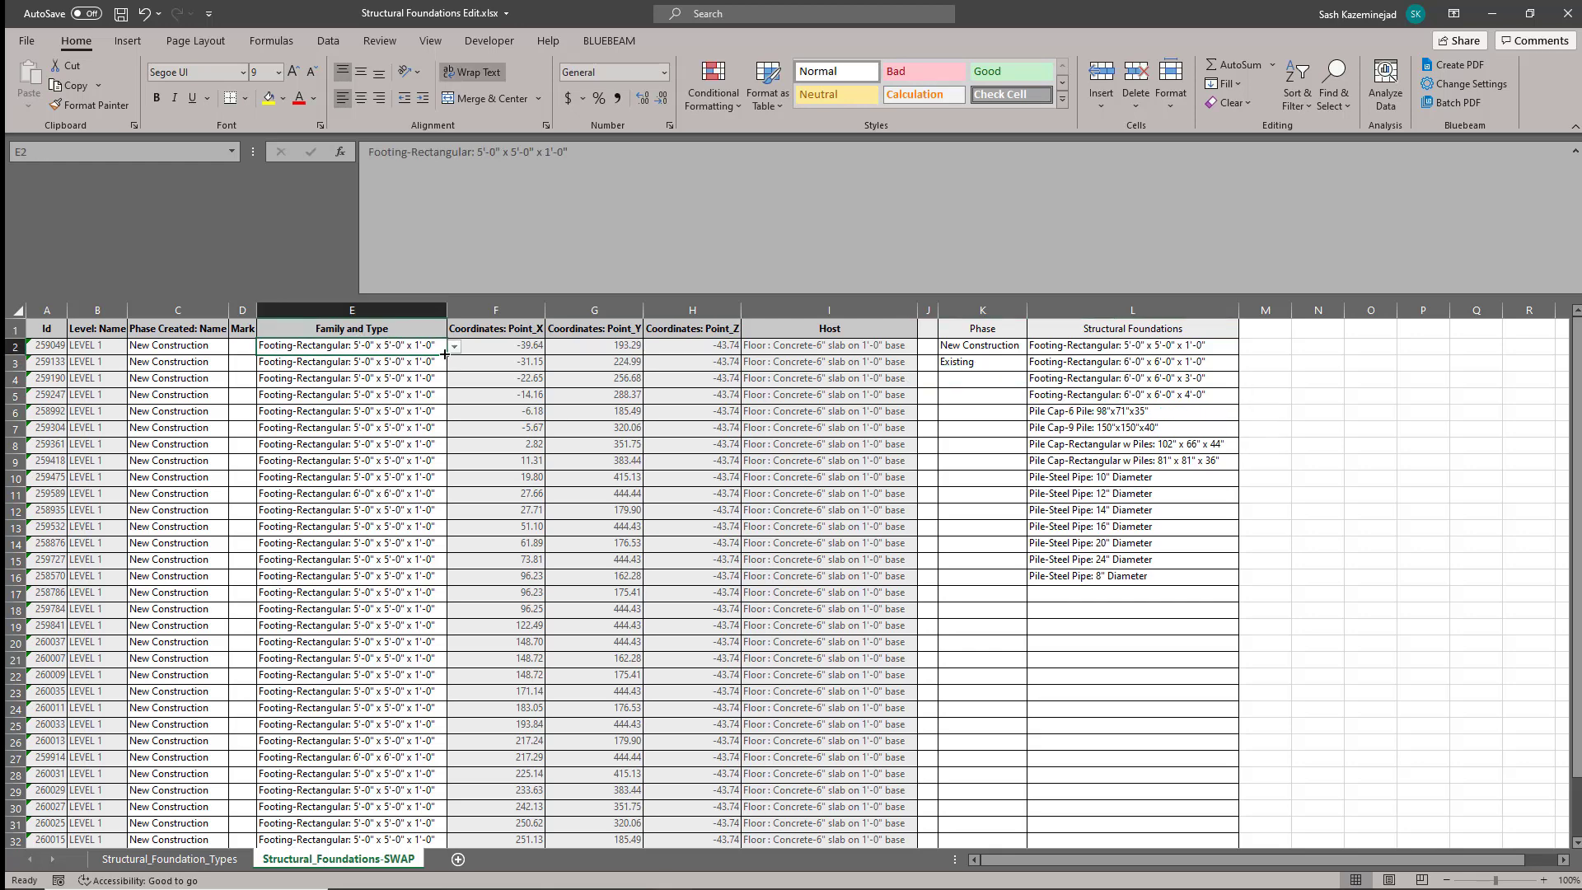
left_click(454, 347)
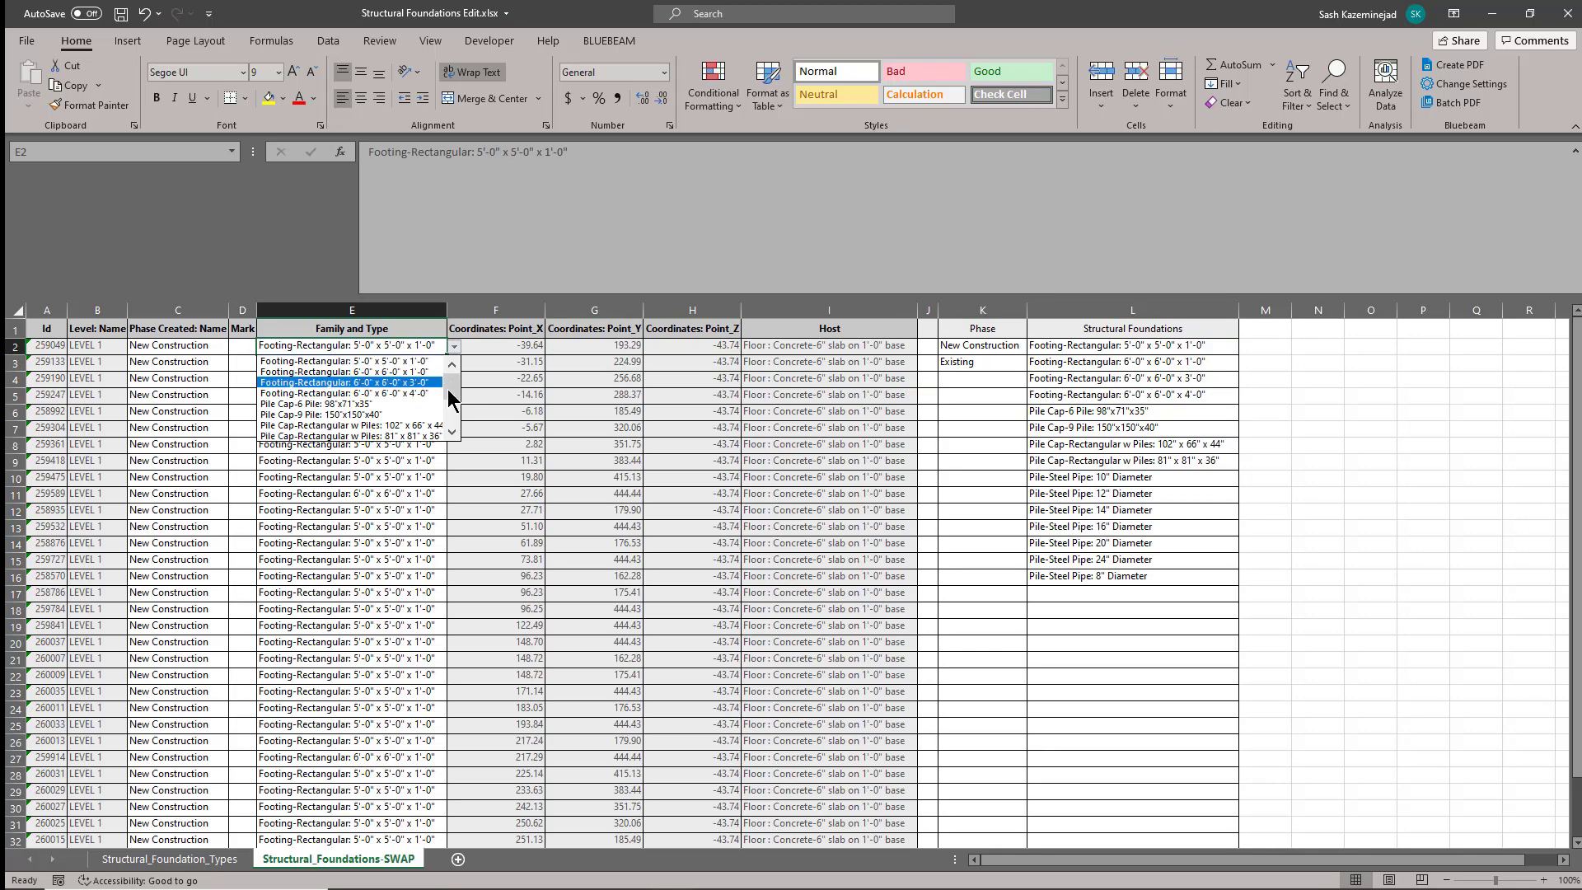
left_click_drag(451, 395, 450, 422)
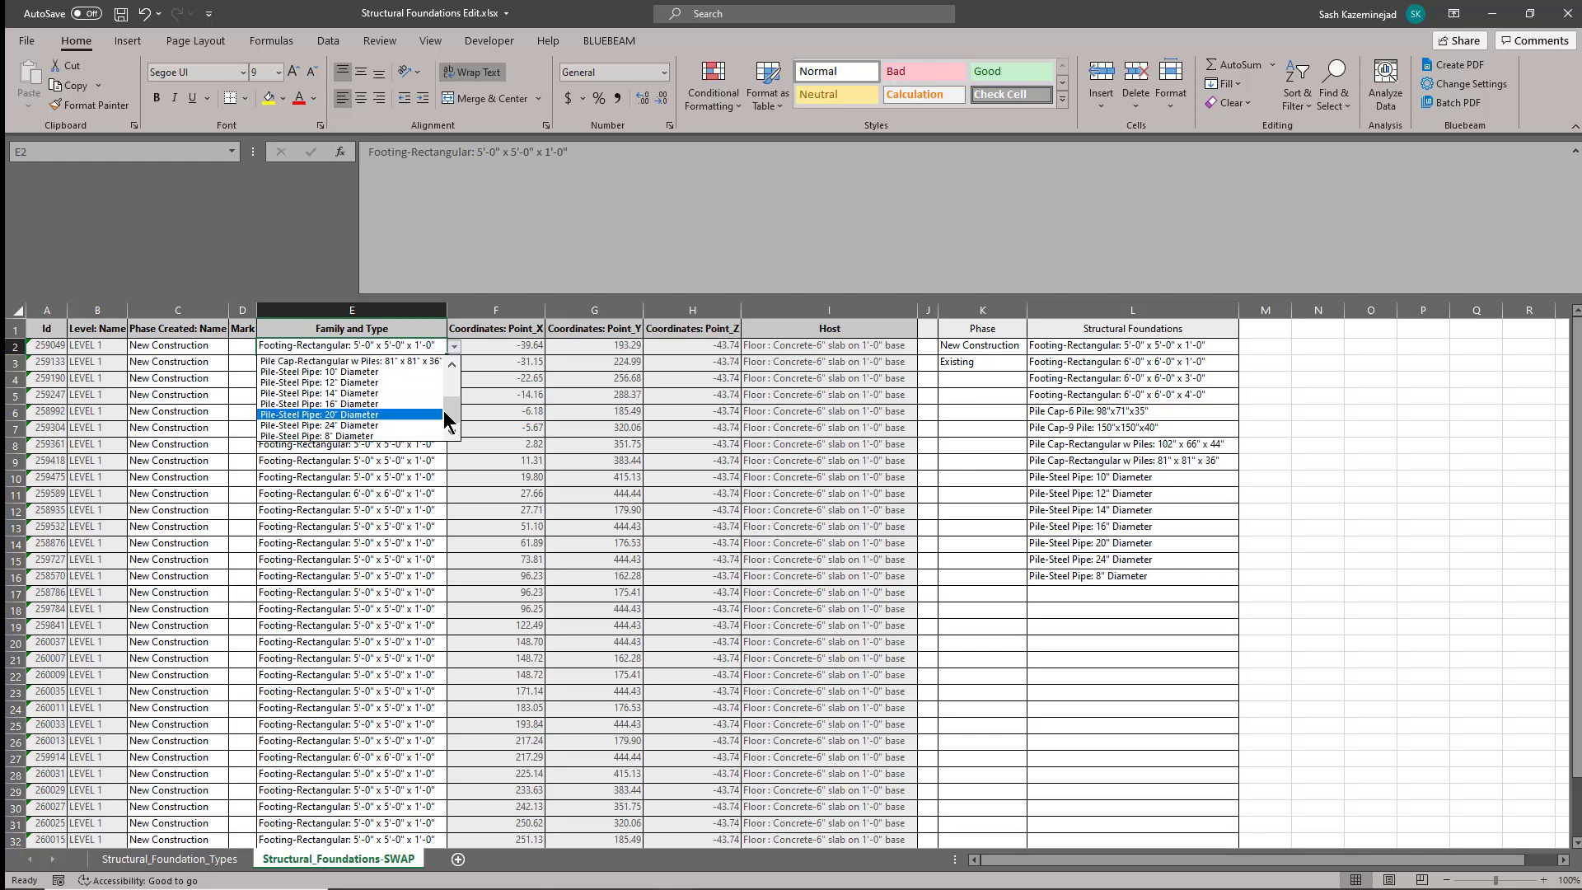
left_click(449, 375)
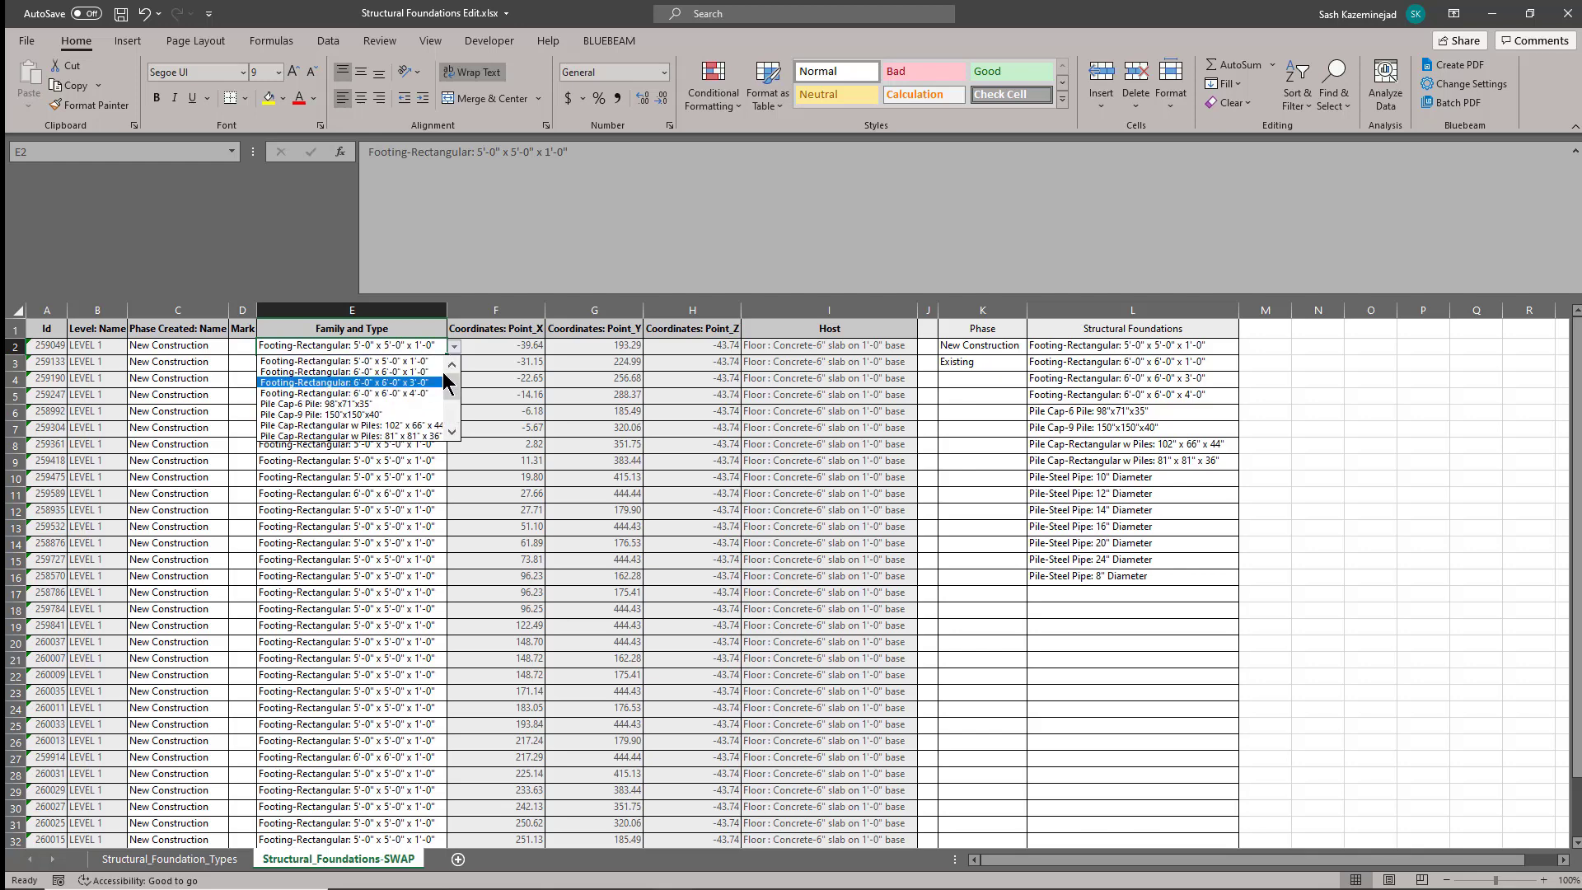
left_click(393, 393)
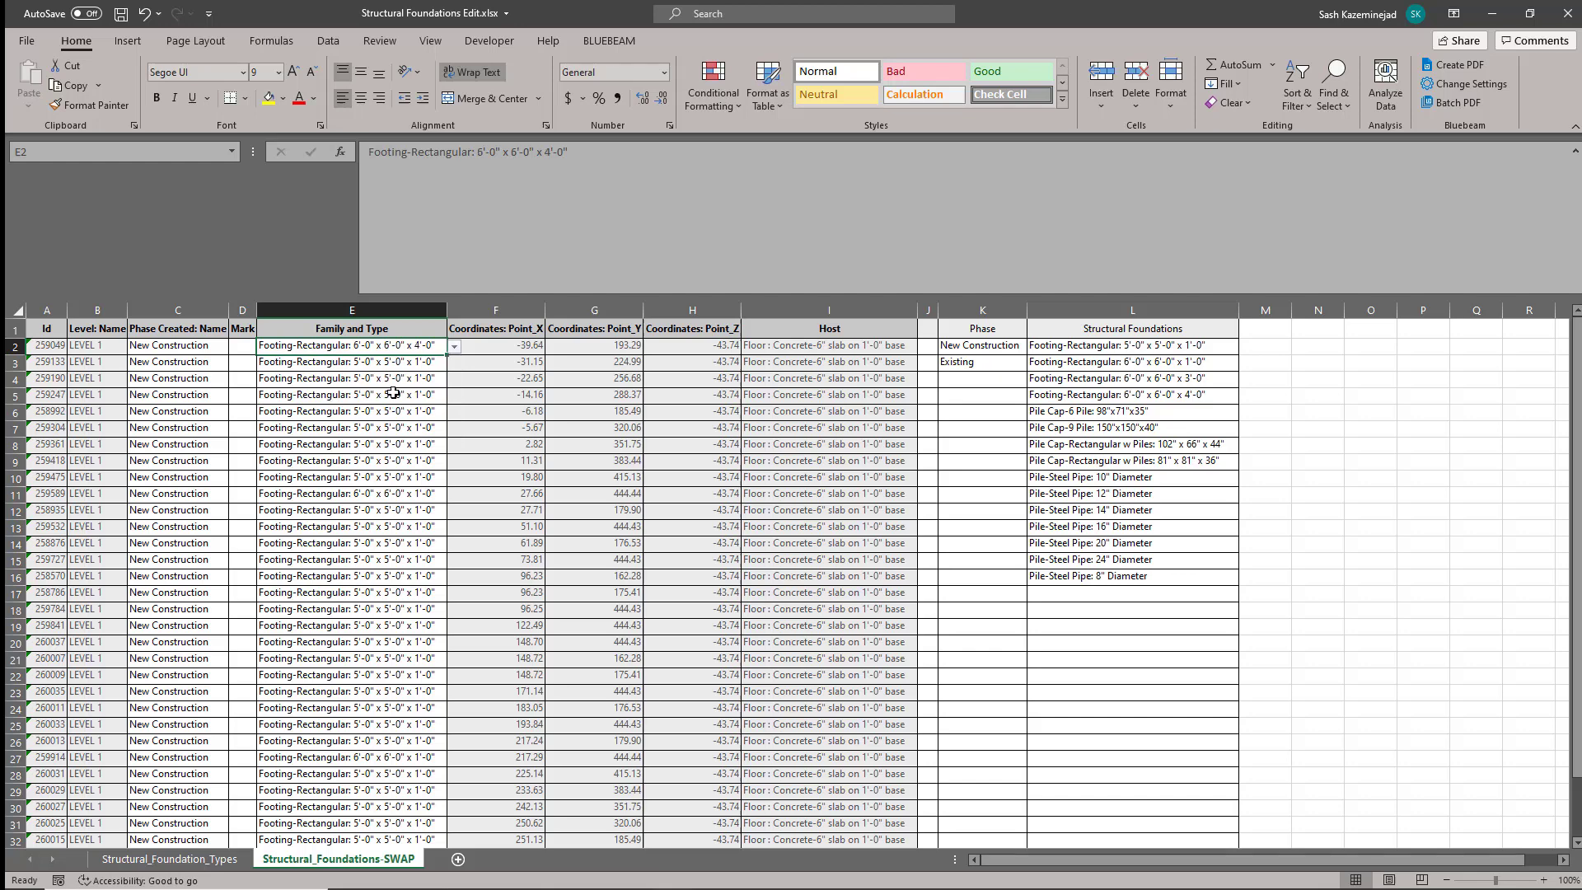
left_click_drag(446, 353, 421, 798)
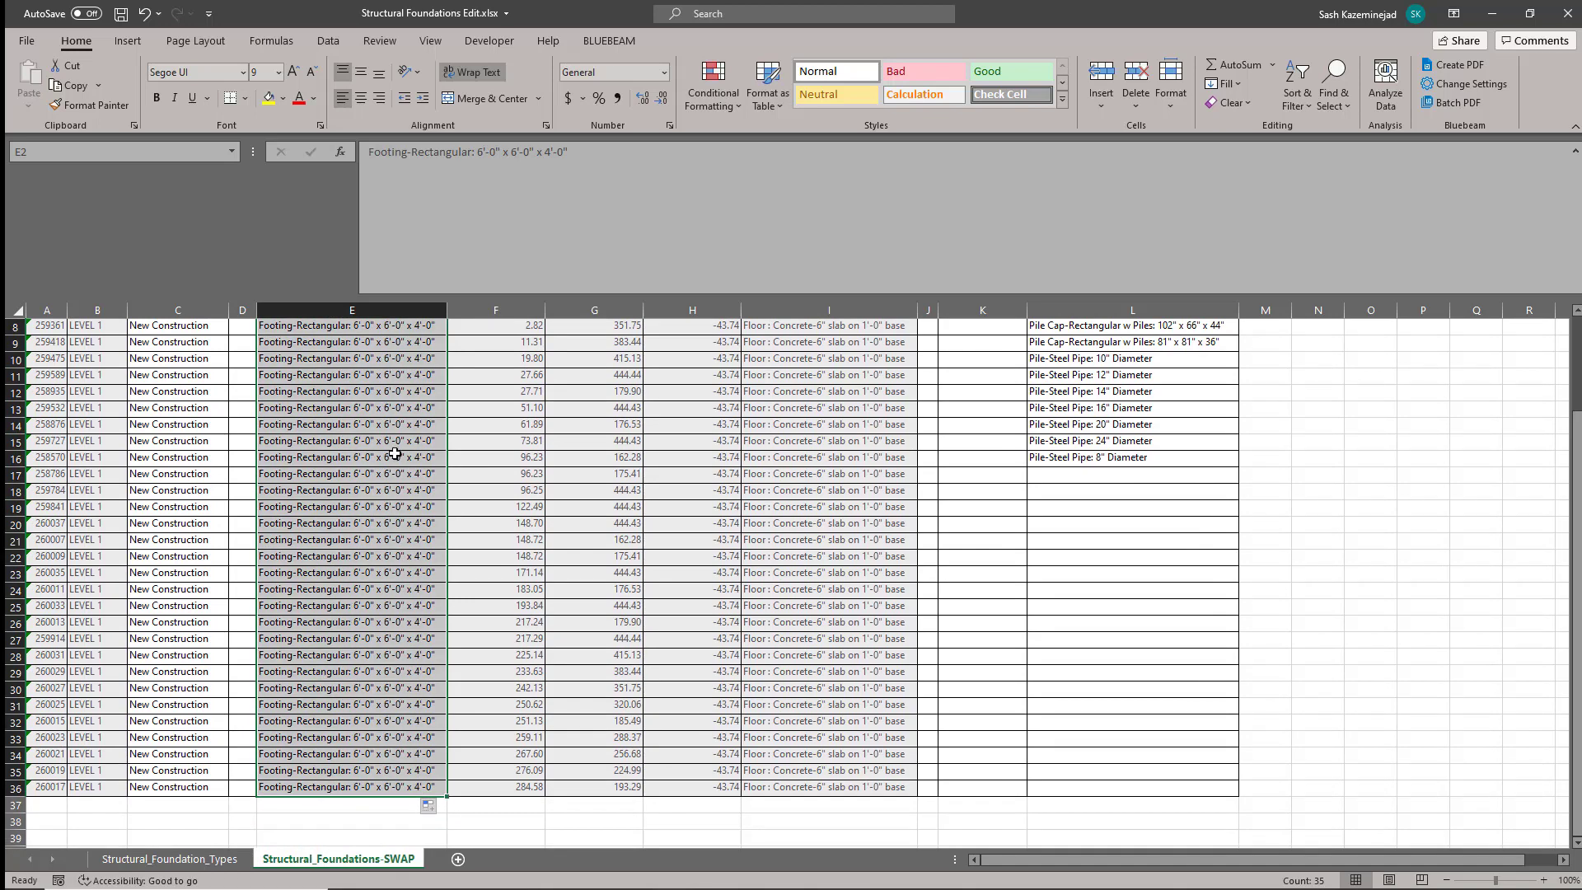
scroll(394, 454, "up", 3)
- Return to the Structural_Foundation_Types sheet, then save and close the workbook
left_click(206, 859)
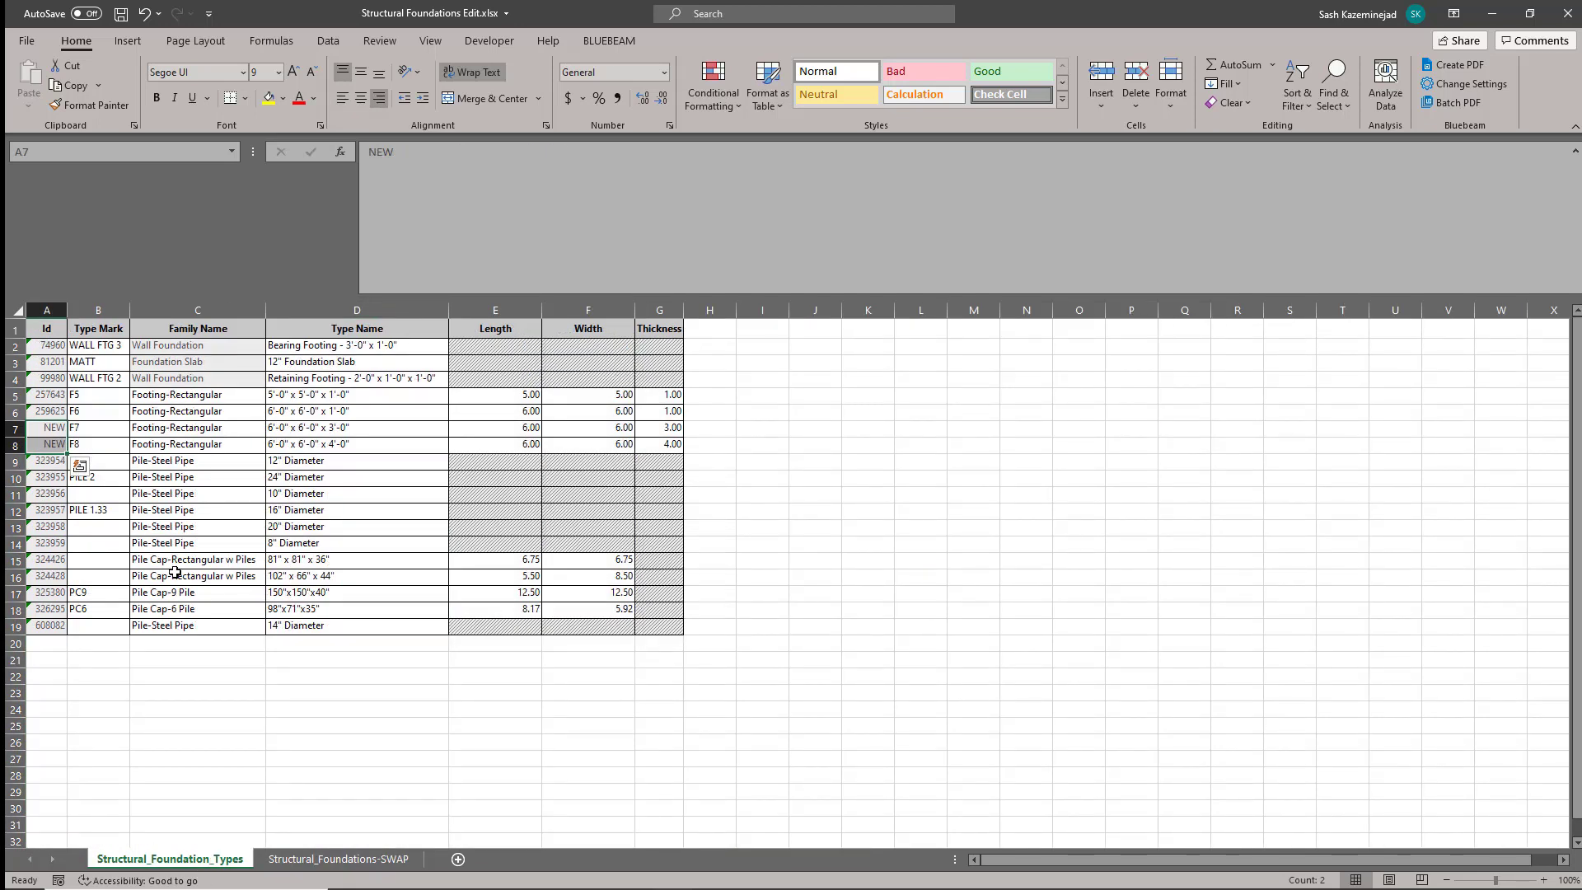
left_click(121, 14)
left_click(1562, 22)
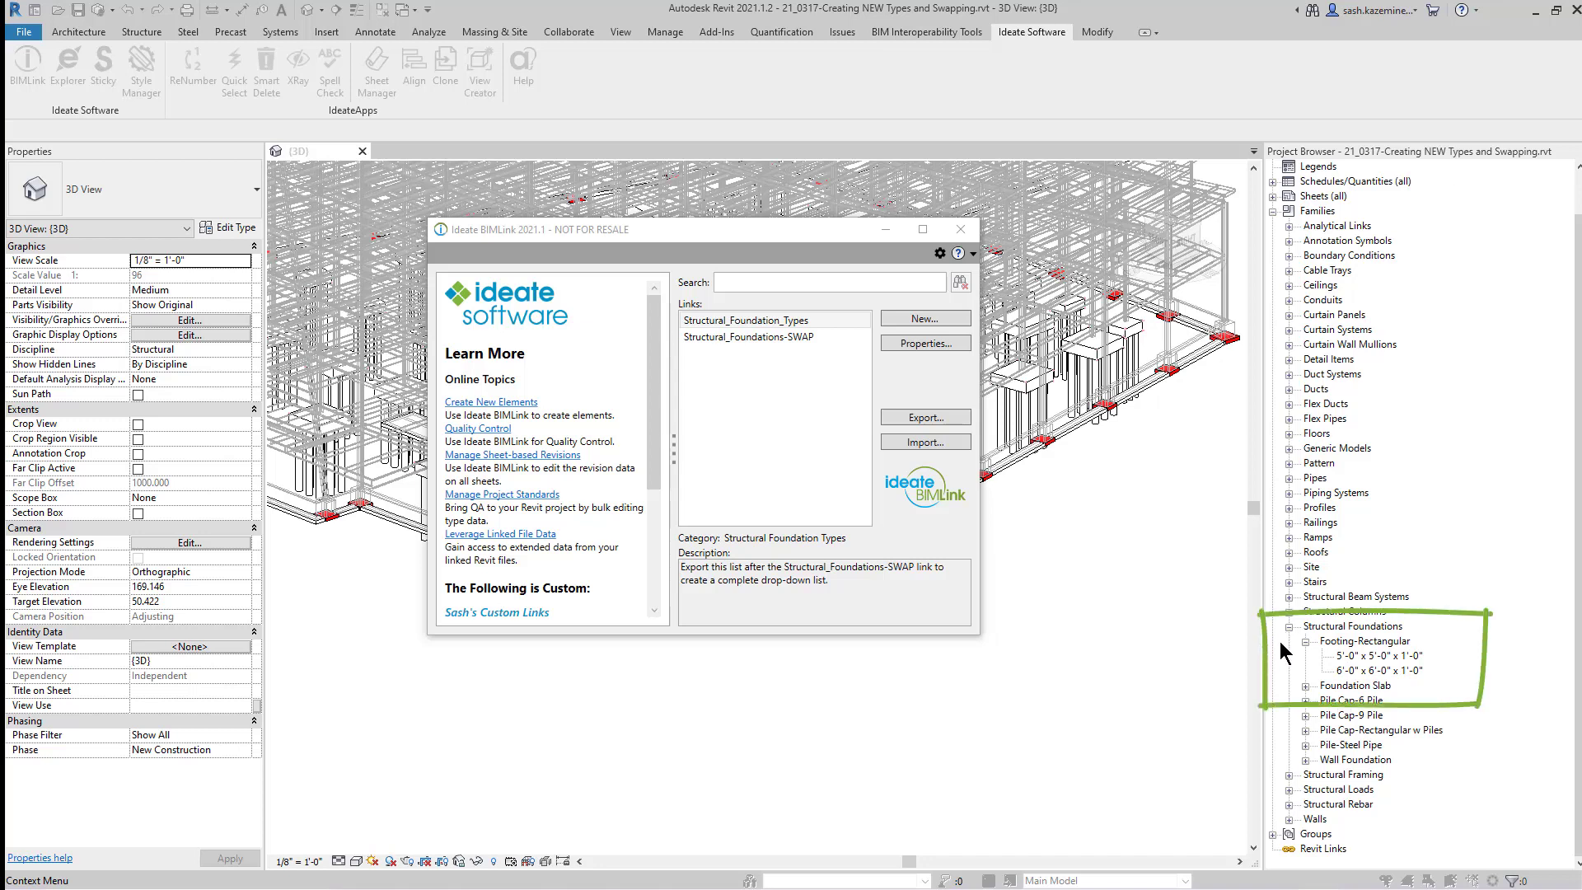
- Import the Structural_Foundation_Types worksheet of Structural Foundations Edit.xlsx into the matching BIMLink link in Revit
left_click(742, 319)
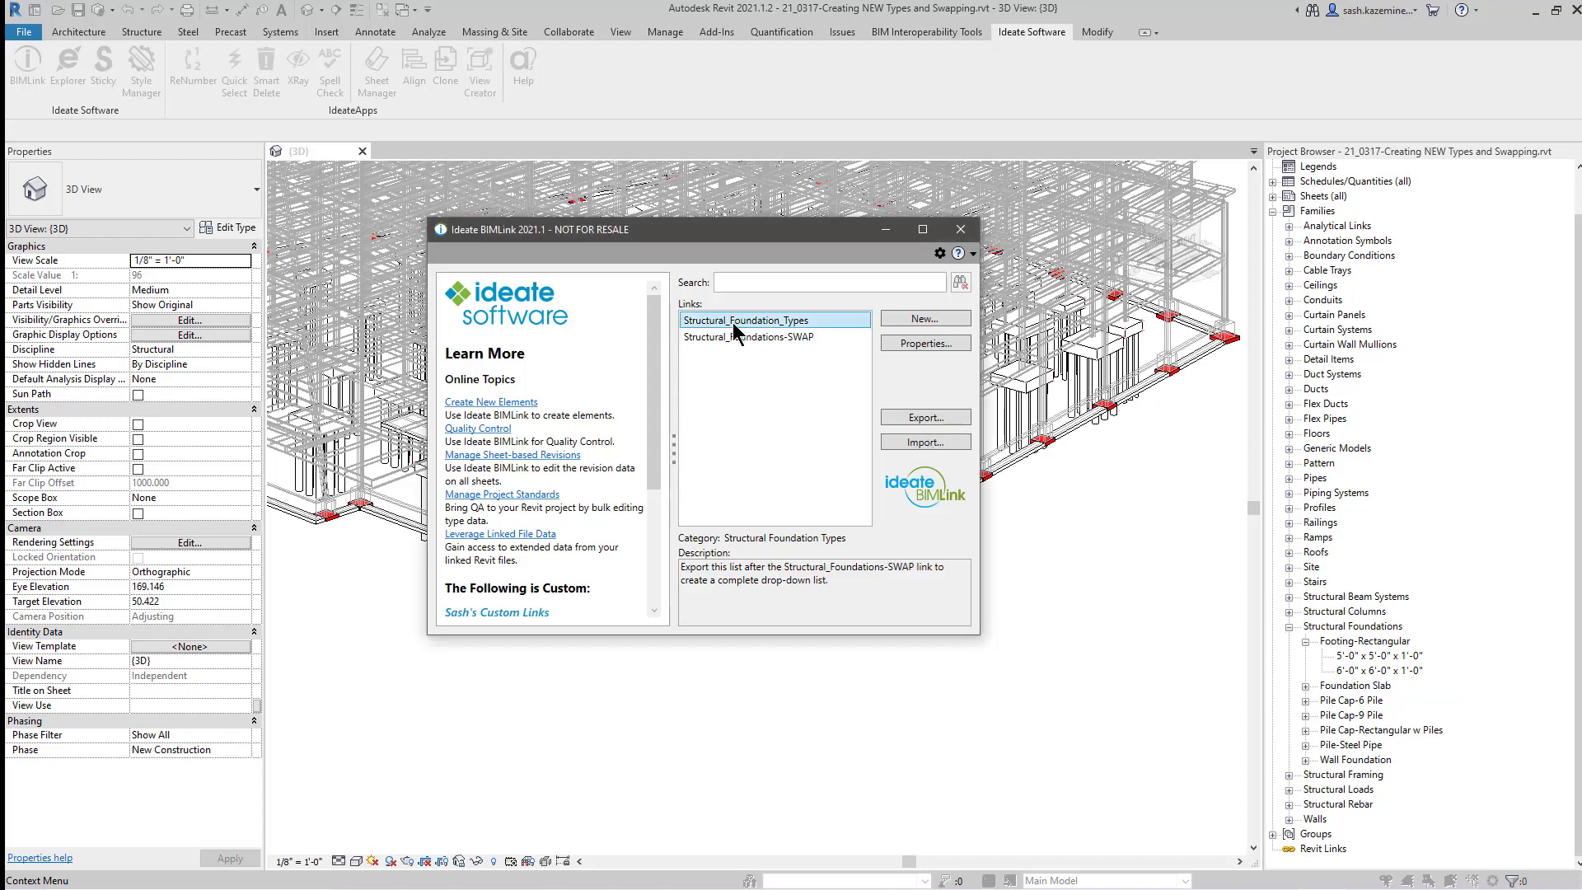
left_click(735, 337, "shift")
left_click(774, 321)
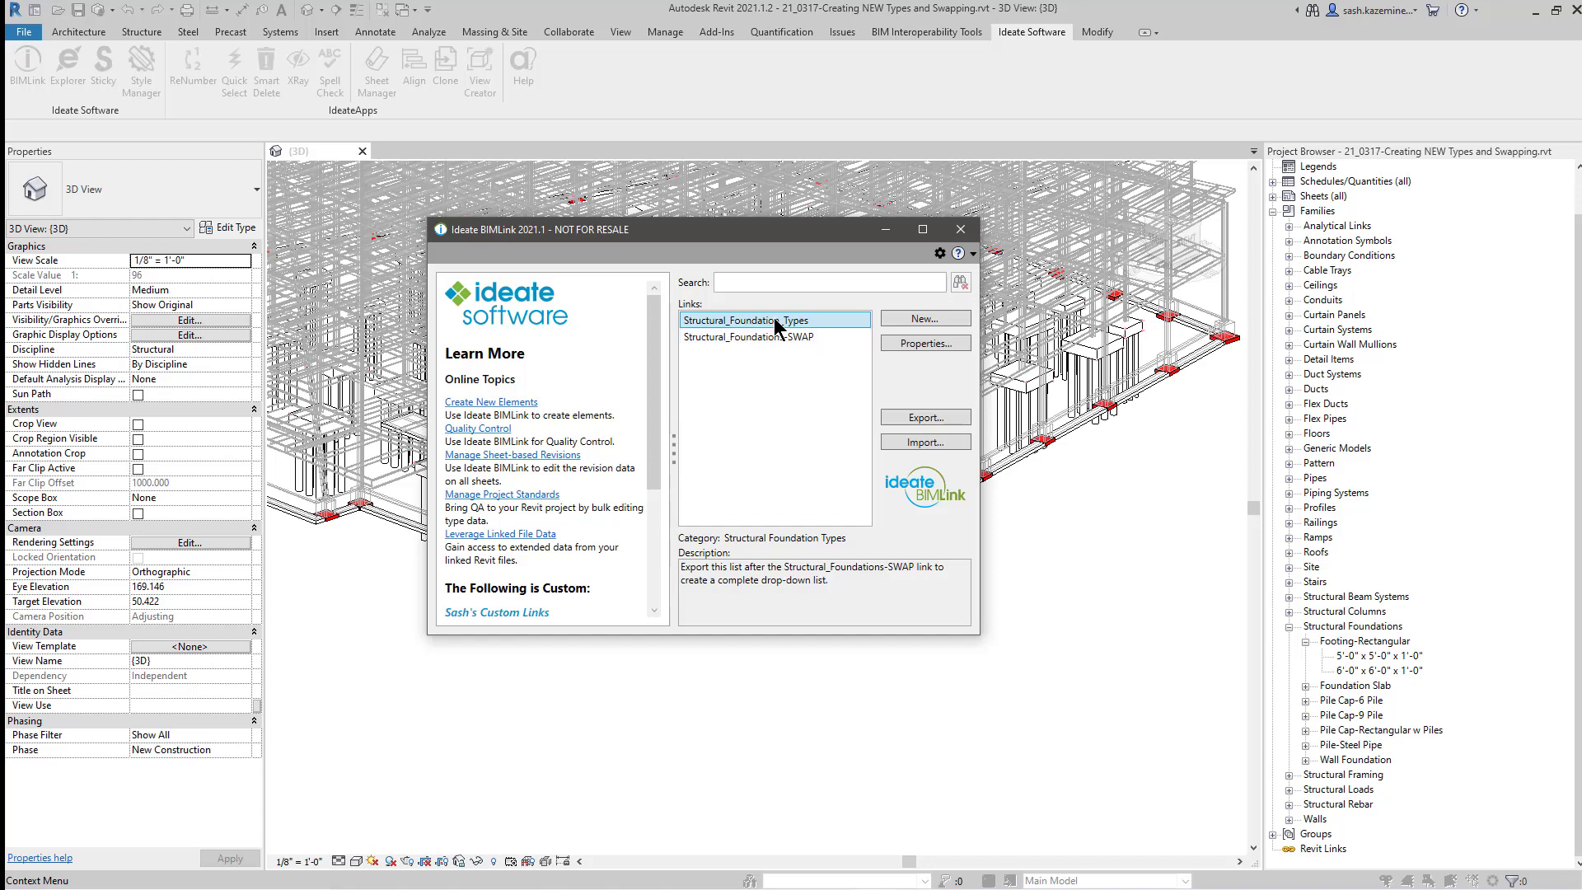
left_click(898, 443)
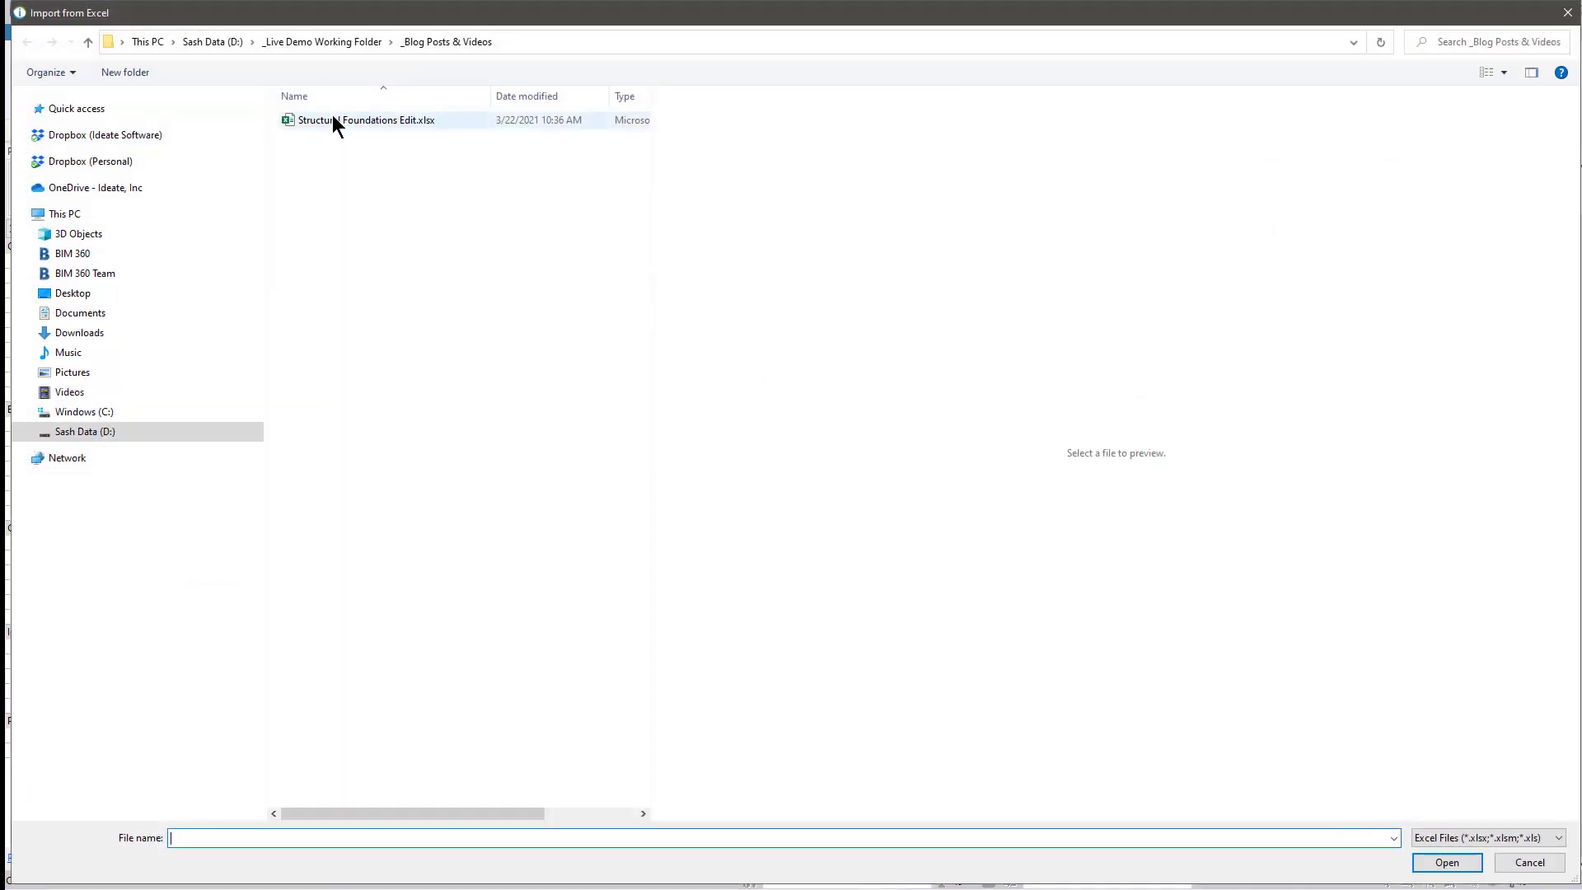
left_click(335, 119)
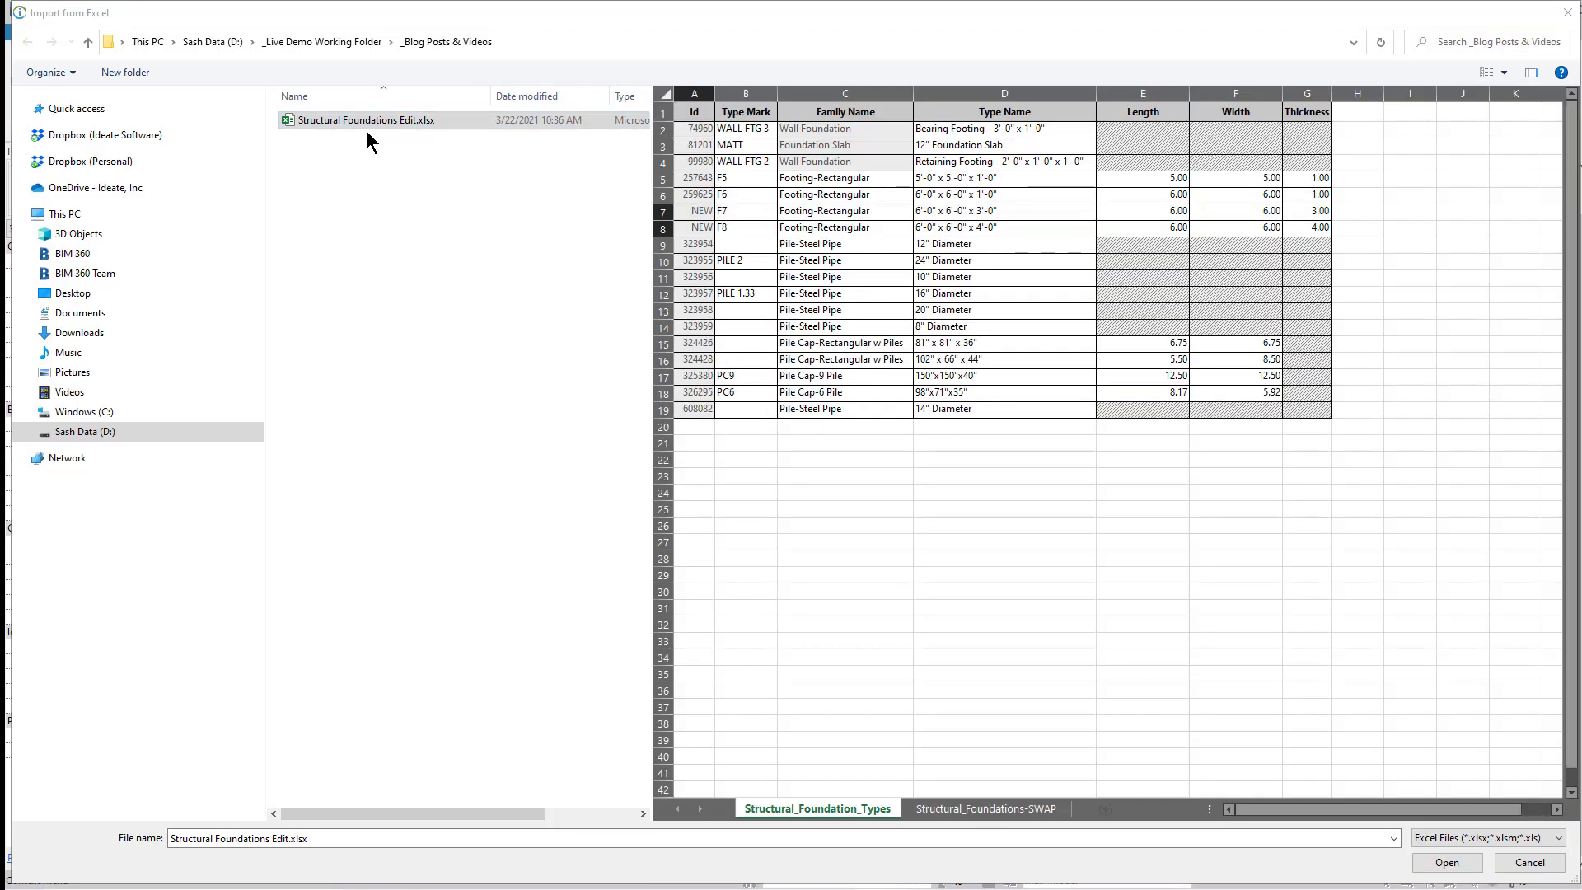
left_click(1446, 861)
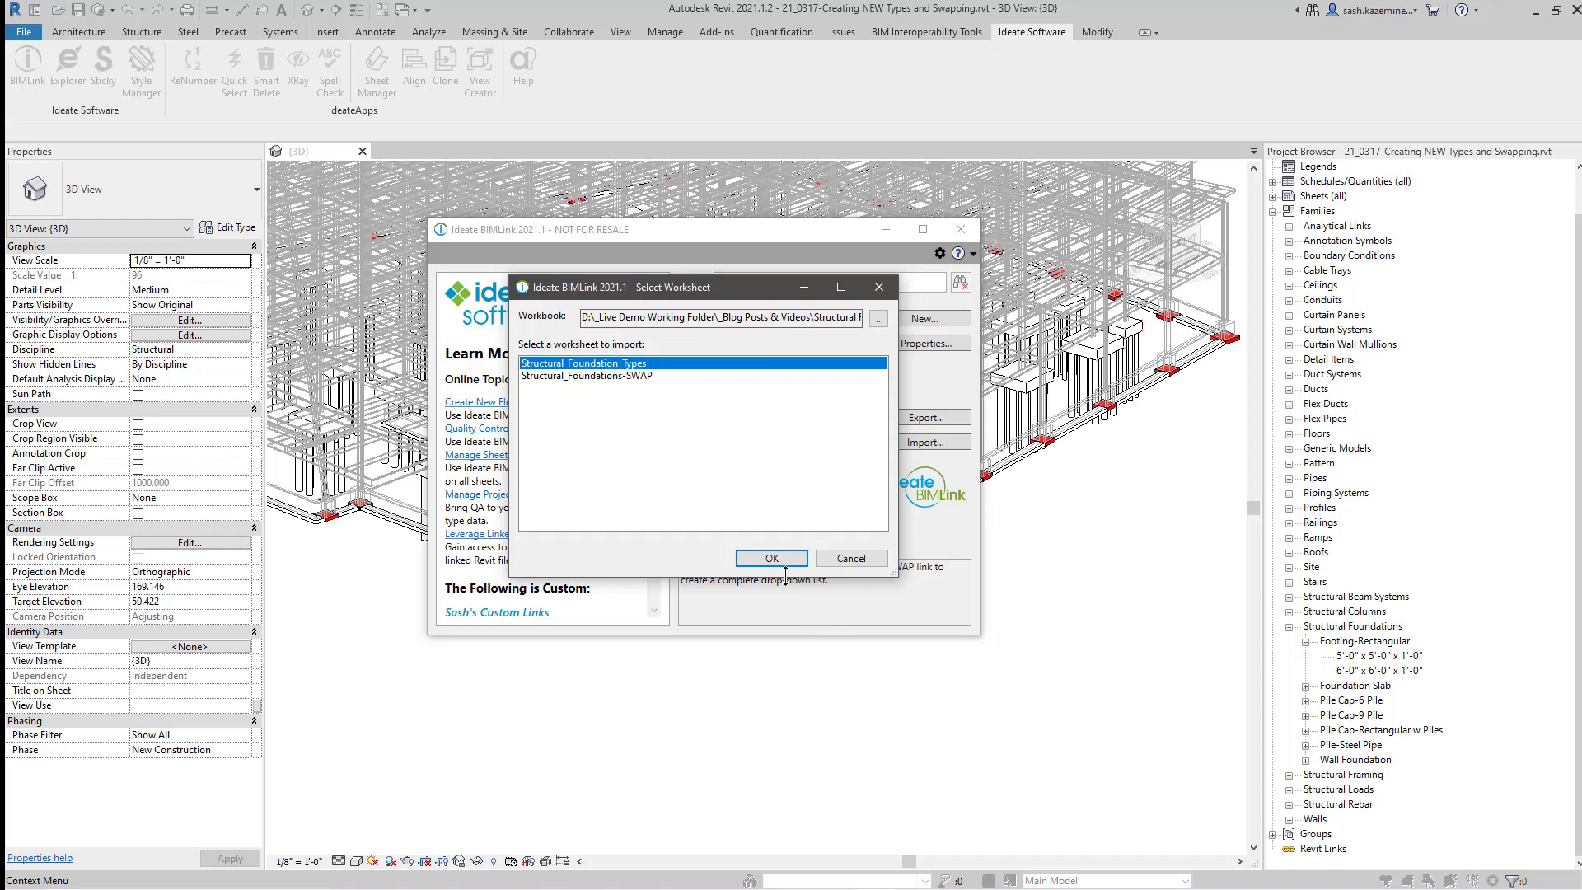
left_click(755, 560)
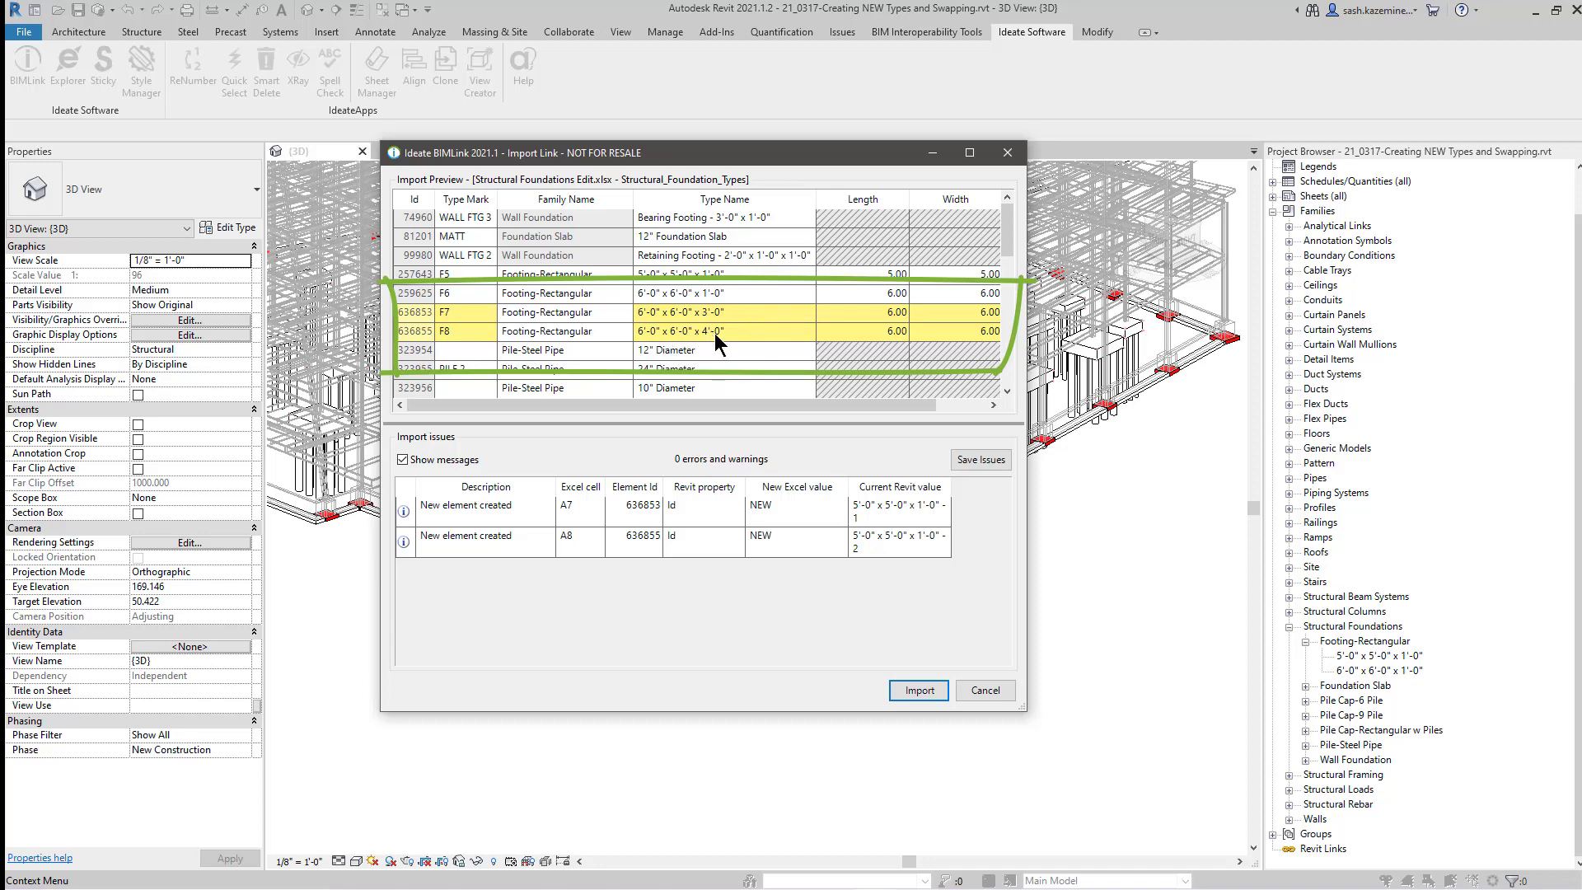
left_click(919, 689)
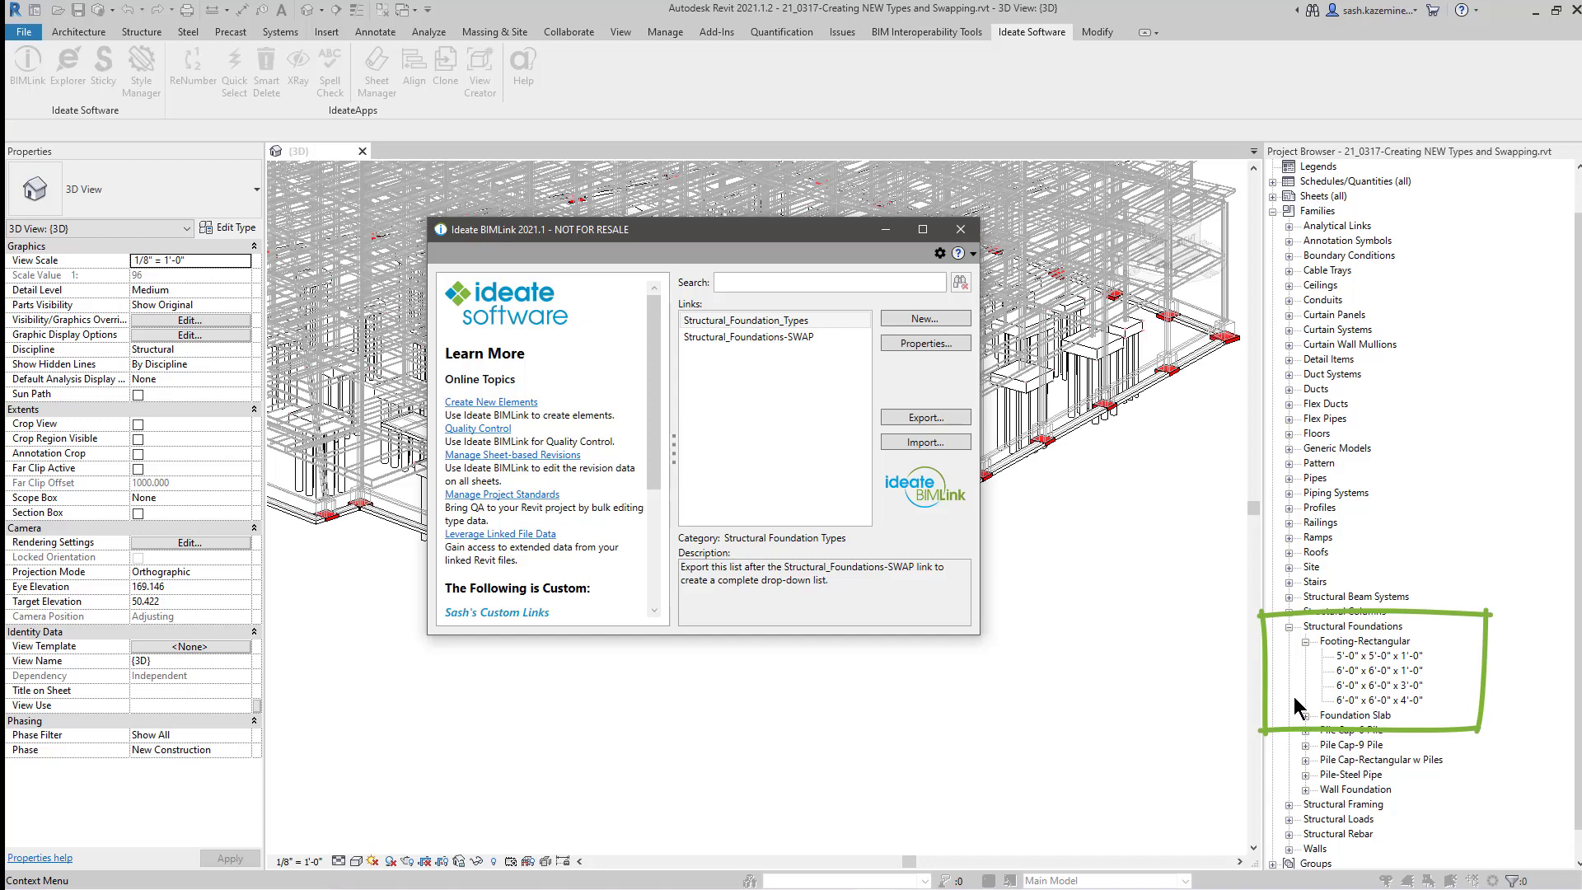
- Import the Structural_Foundations-SWAP worksheet of Structural Foundations Edit.xlsx through its link after checking the Family and Type changes in the preview
left_click(749, 341)
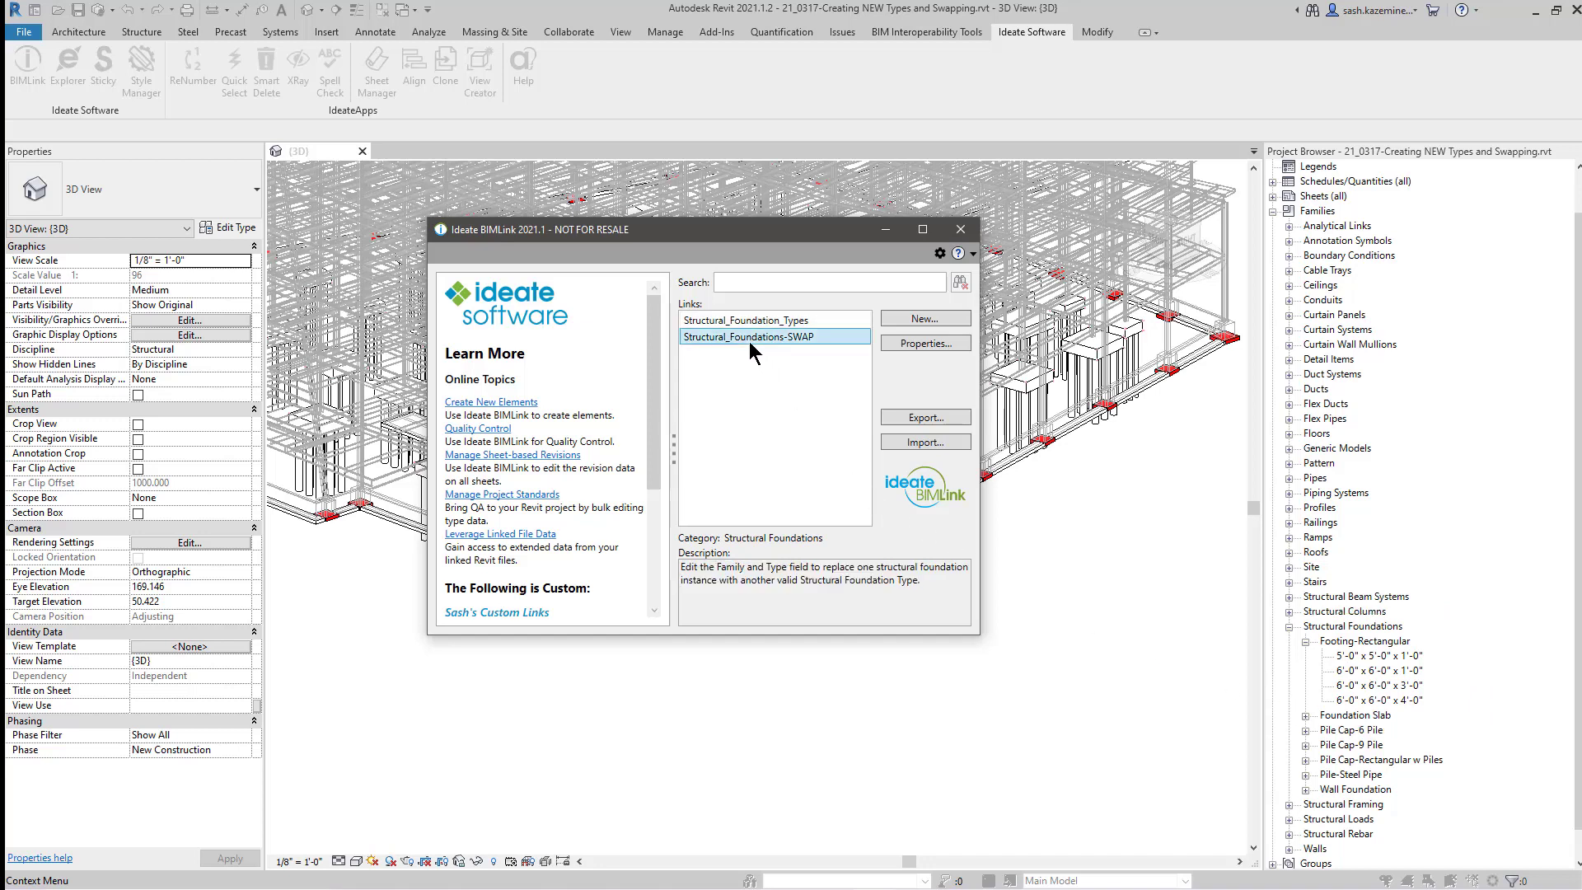
left_click(902, 445)
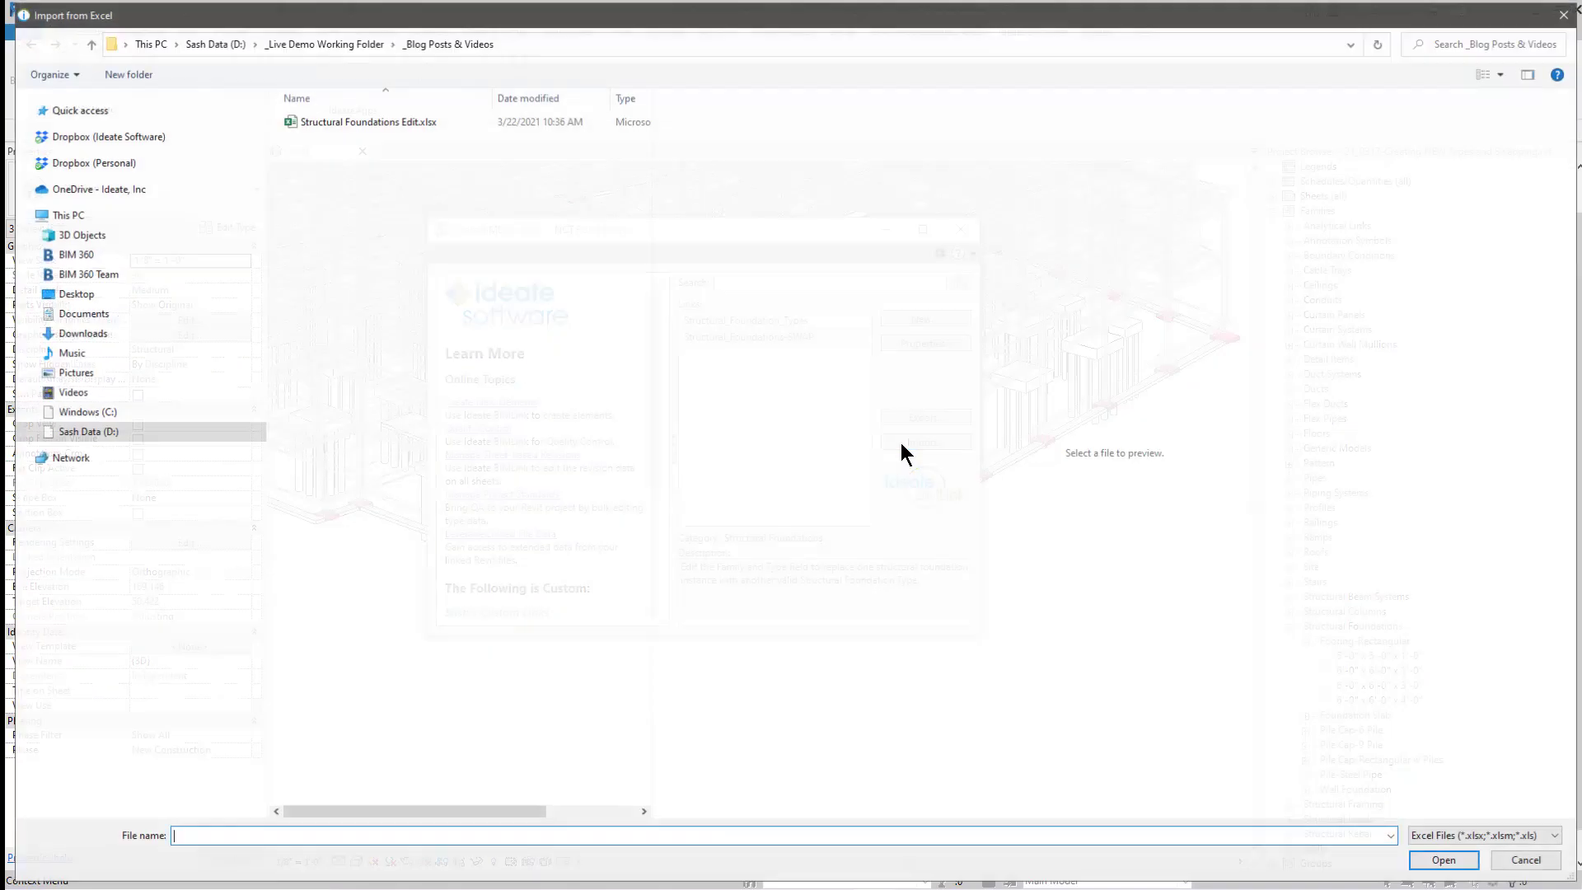
left_click(373, 121)
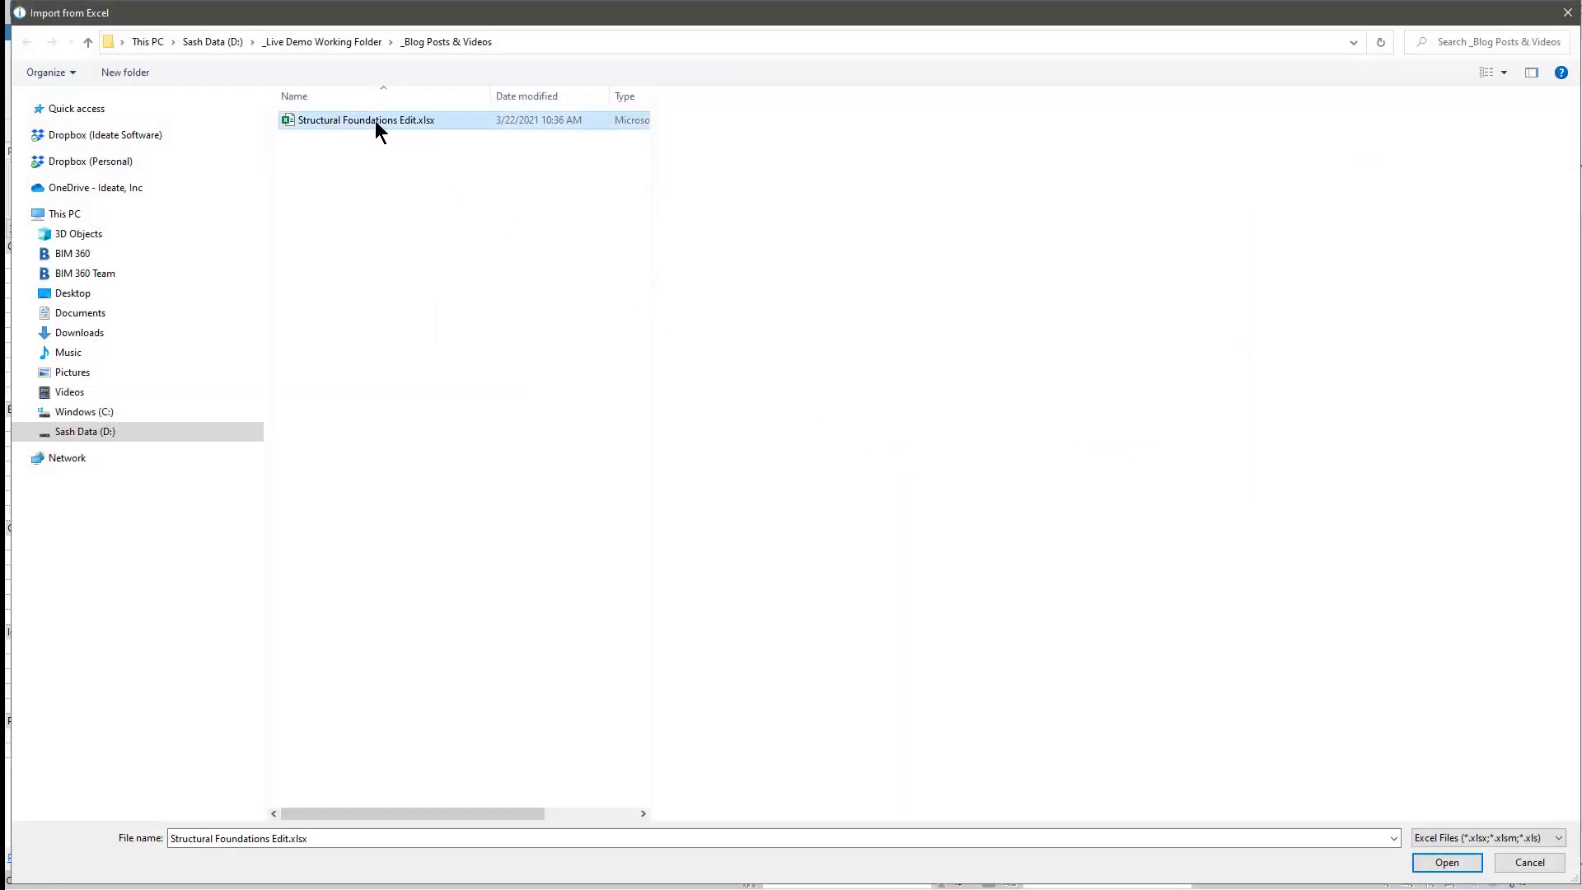
left_click(1421, 861)
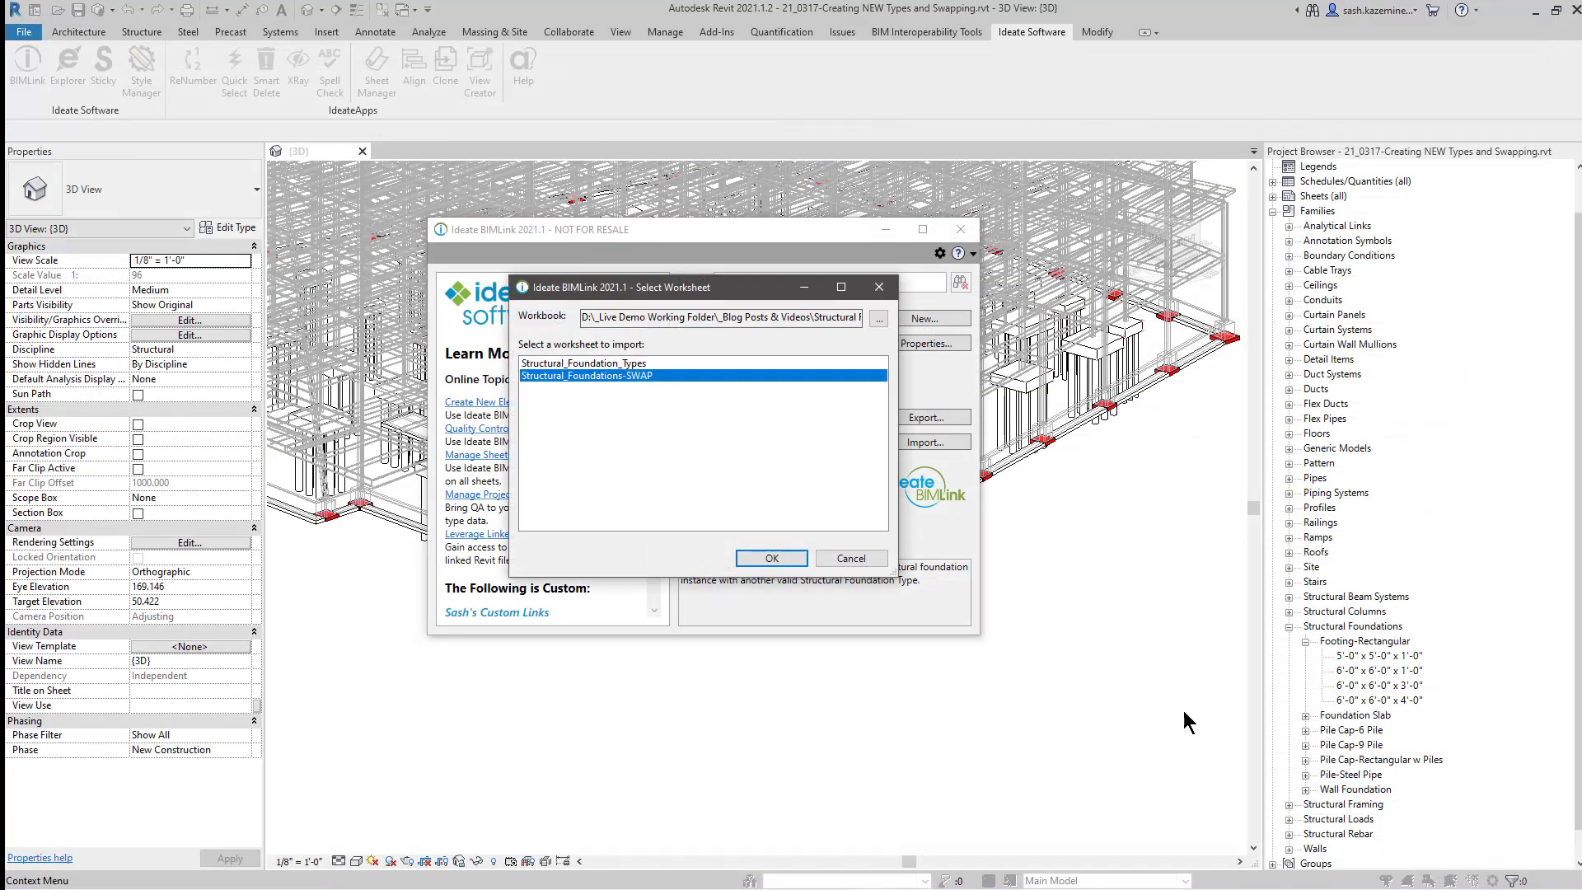
left_click(762, 559)
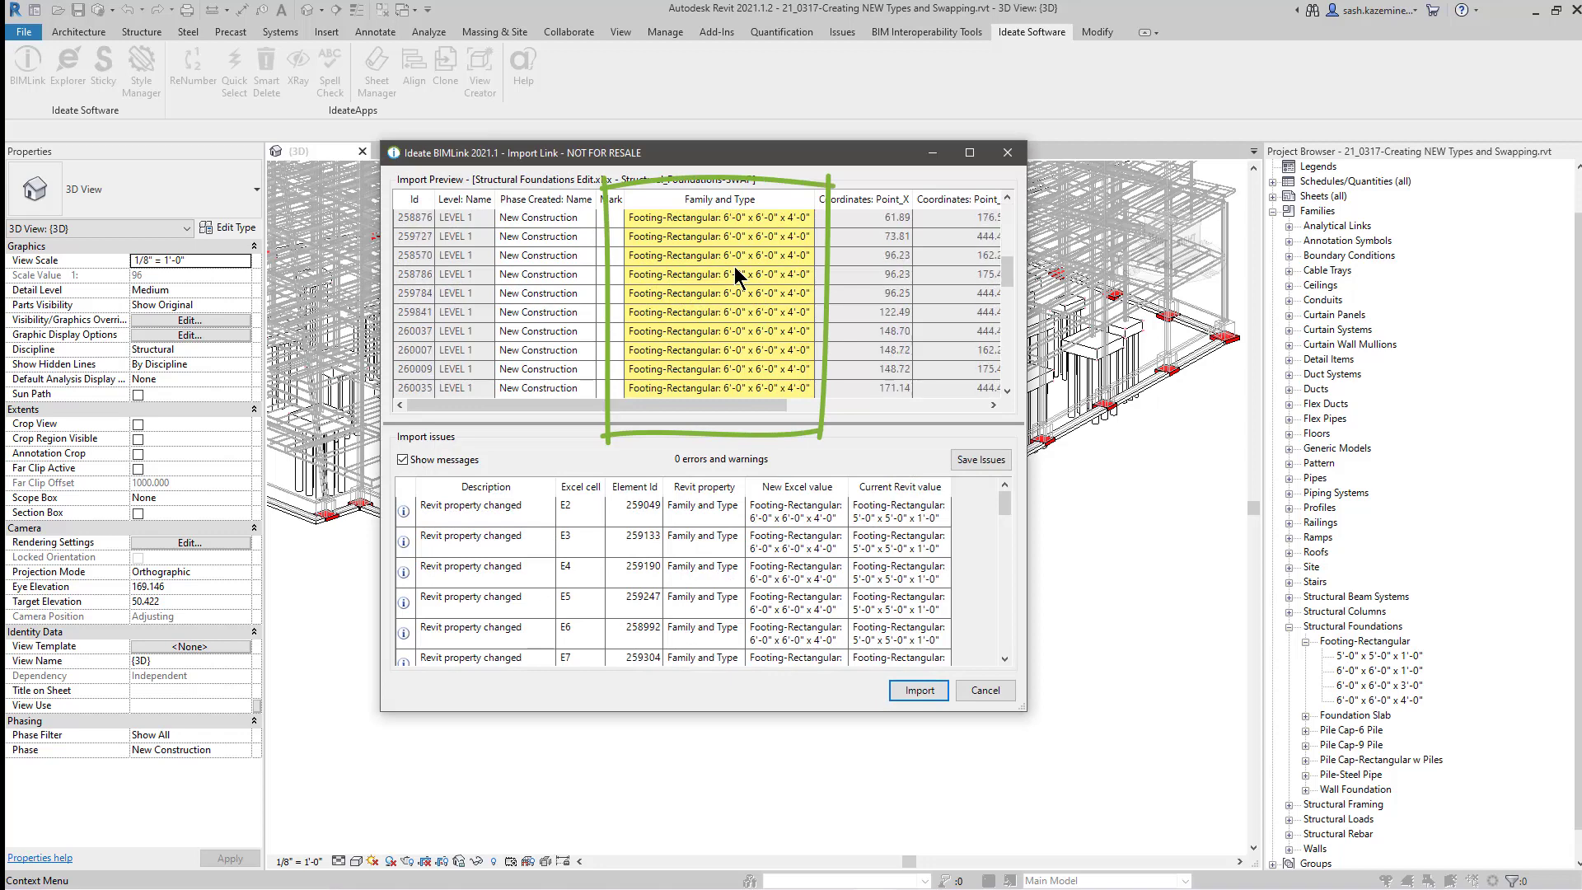
scroll(728, 277, "down", 10)
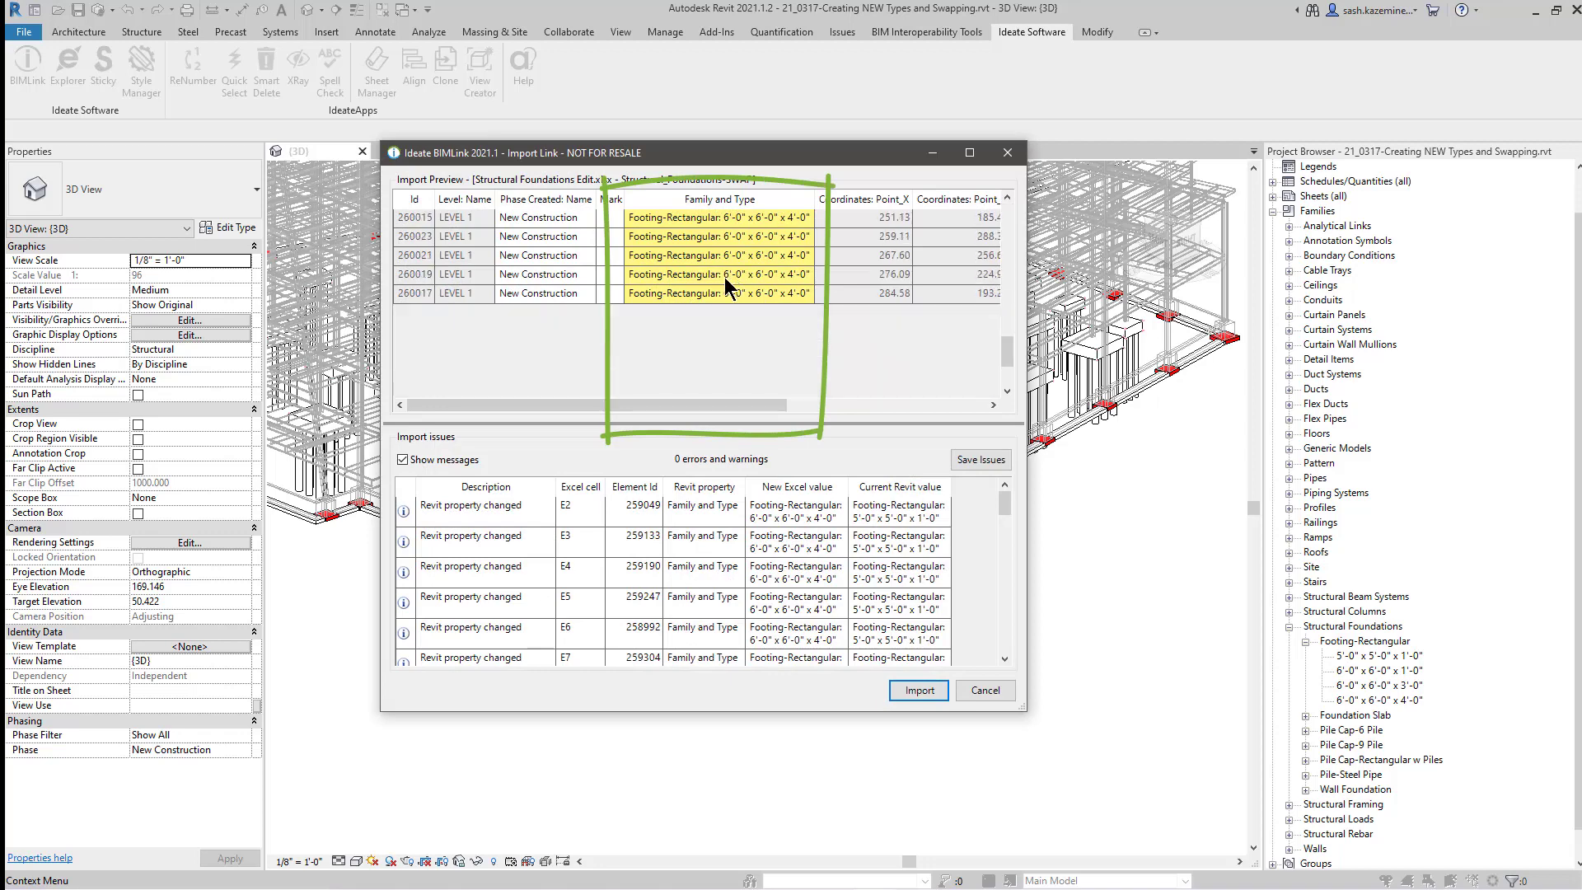
scroll(724, 276, "up", 10)
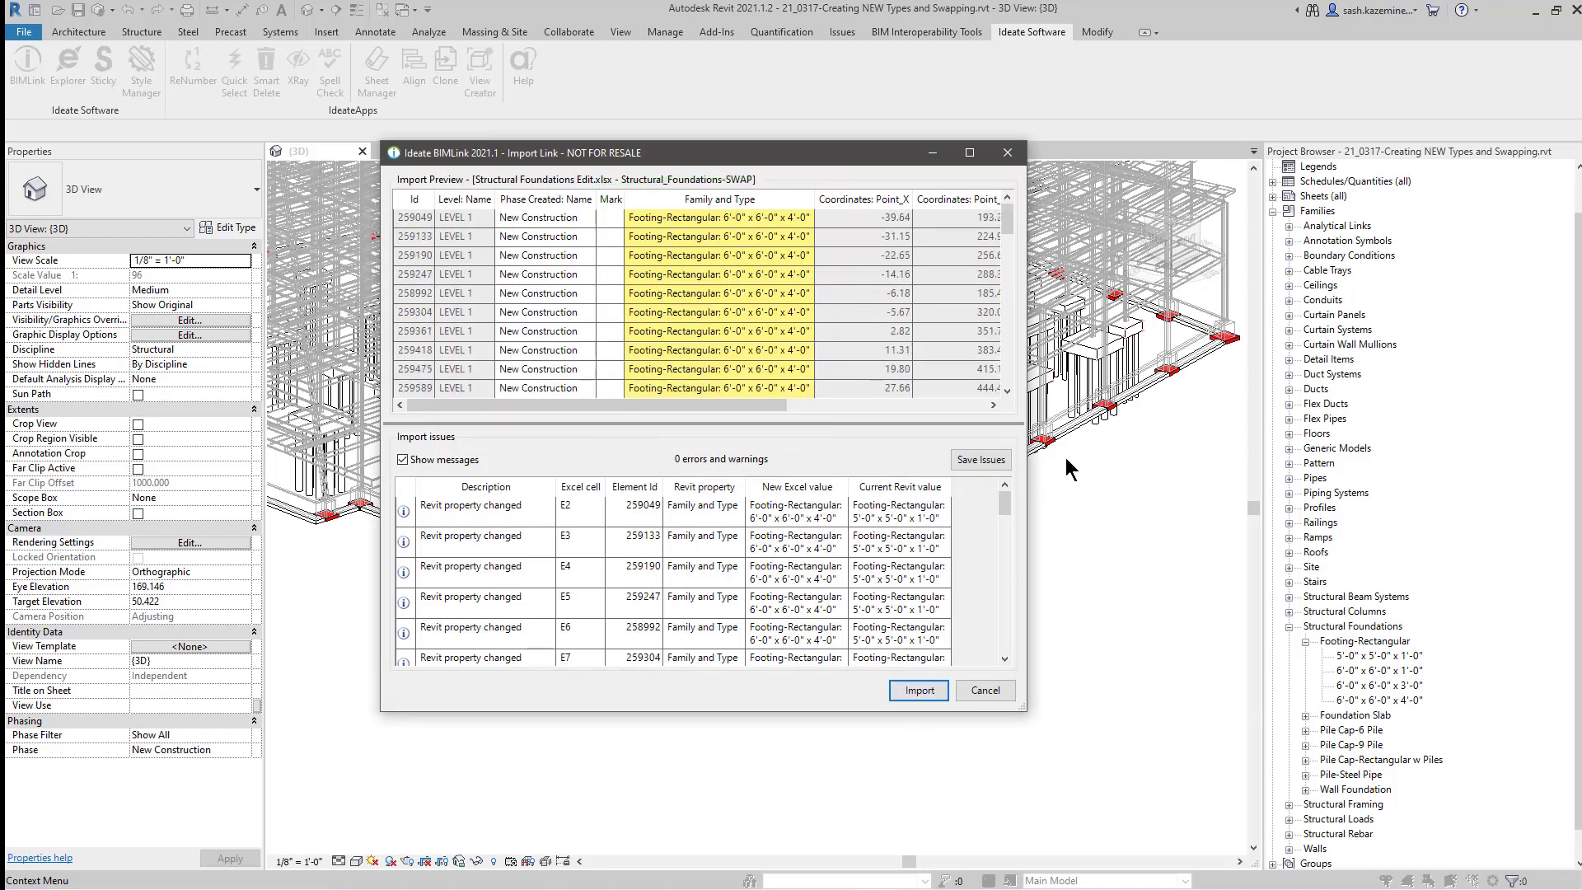
left_click(927, 692)
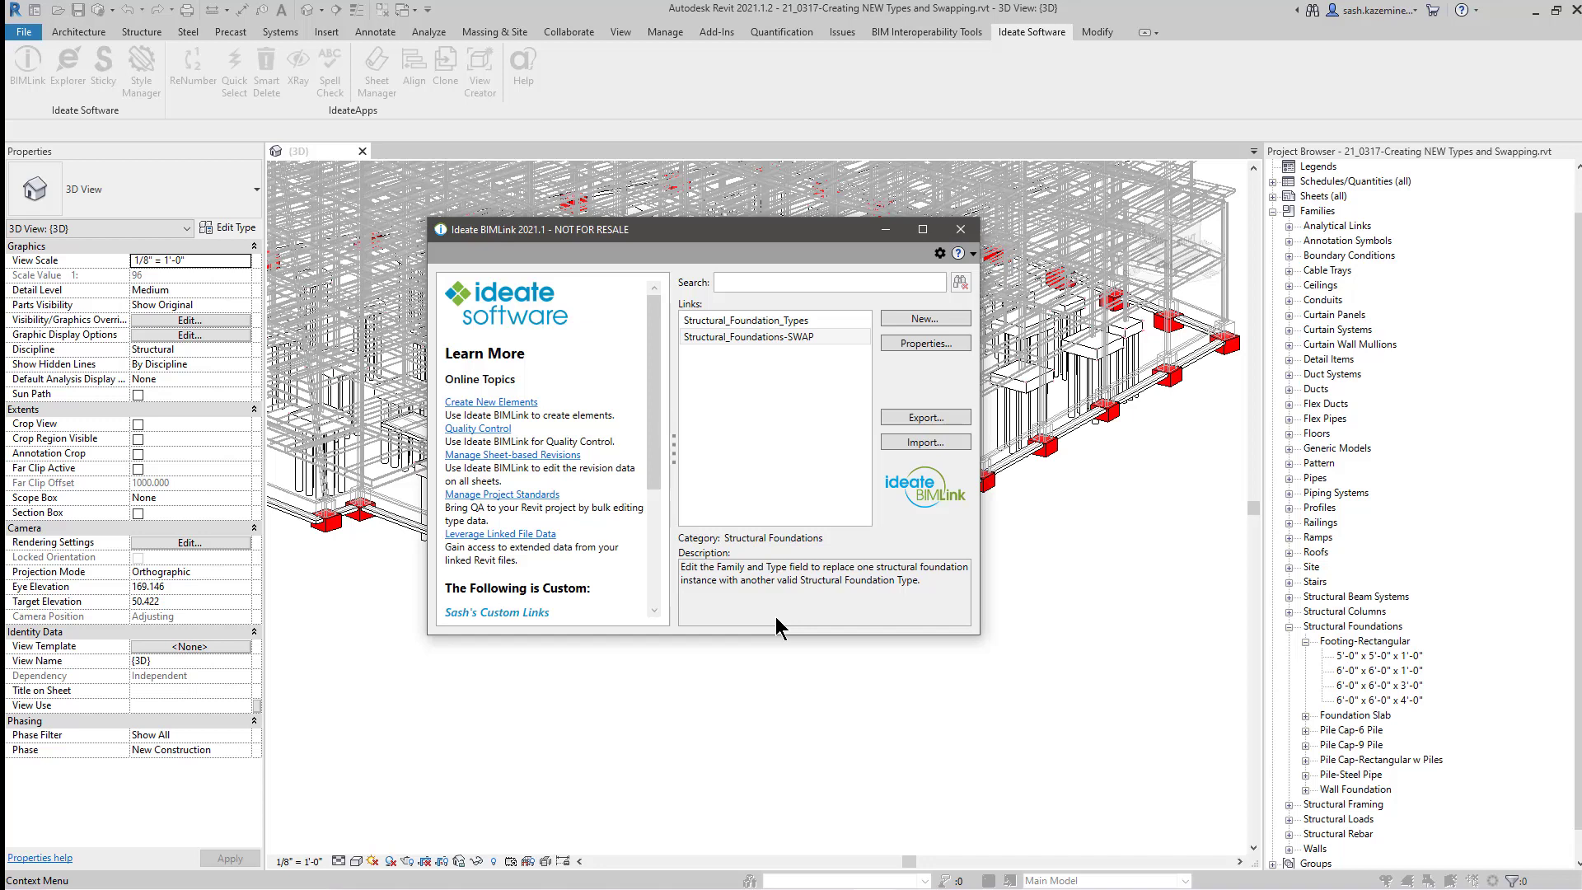
- Browse the sample link libraries for a new link, searching for "types" and for "swap"
left_click(895, 321)
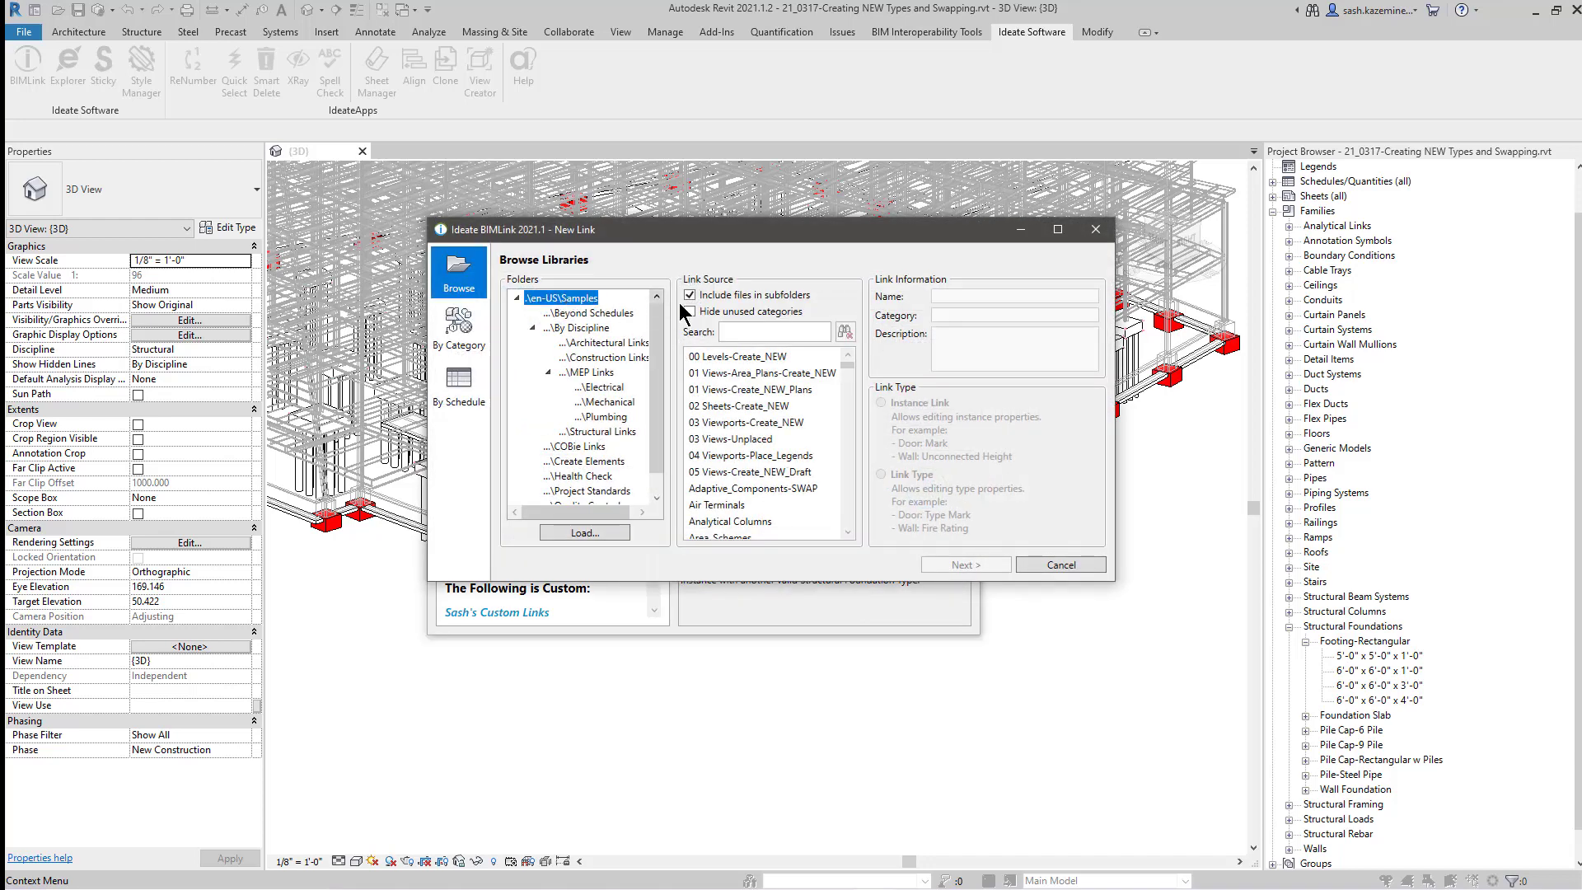
left_click(732, 330)
type("types")
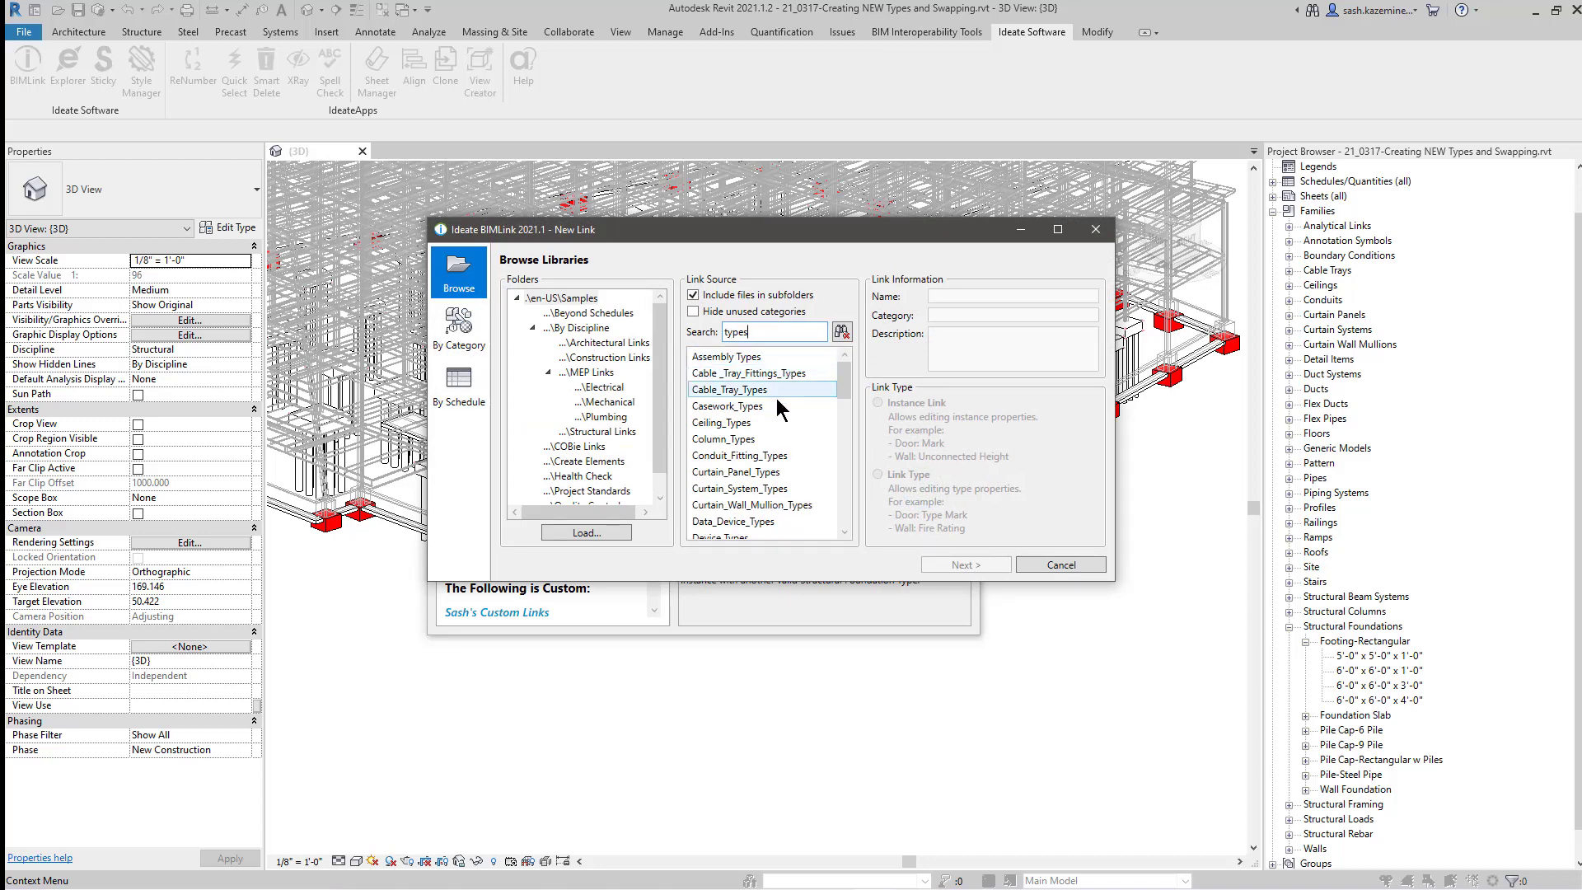
scroll(774, 424, "down", 8)
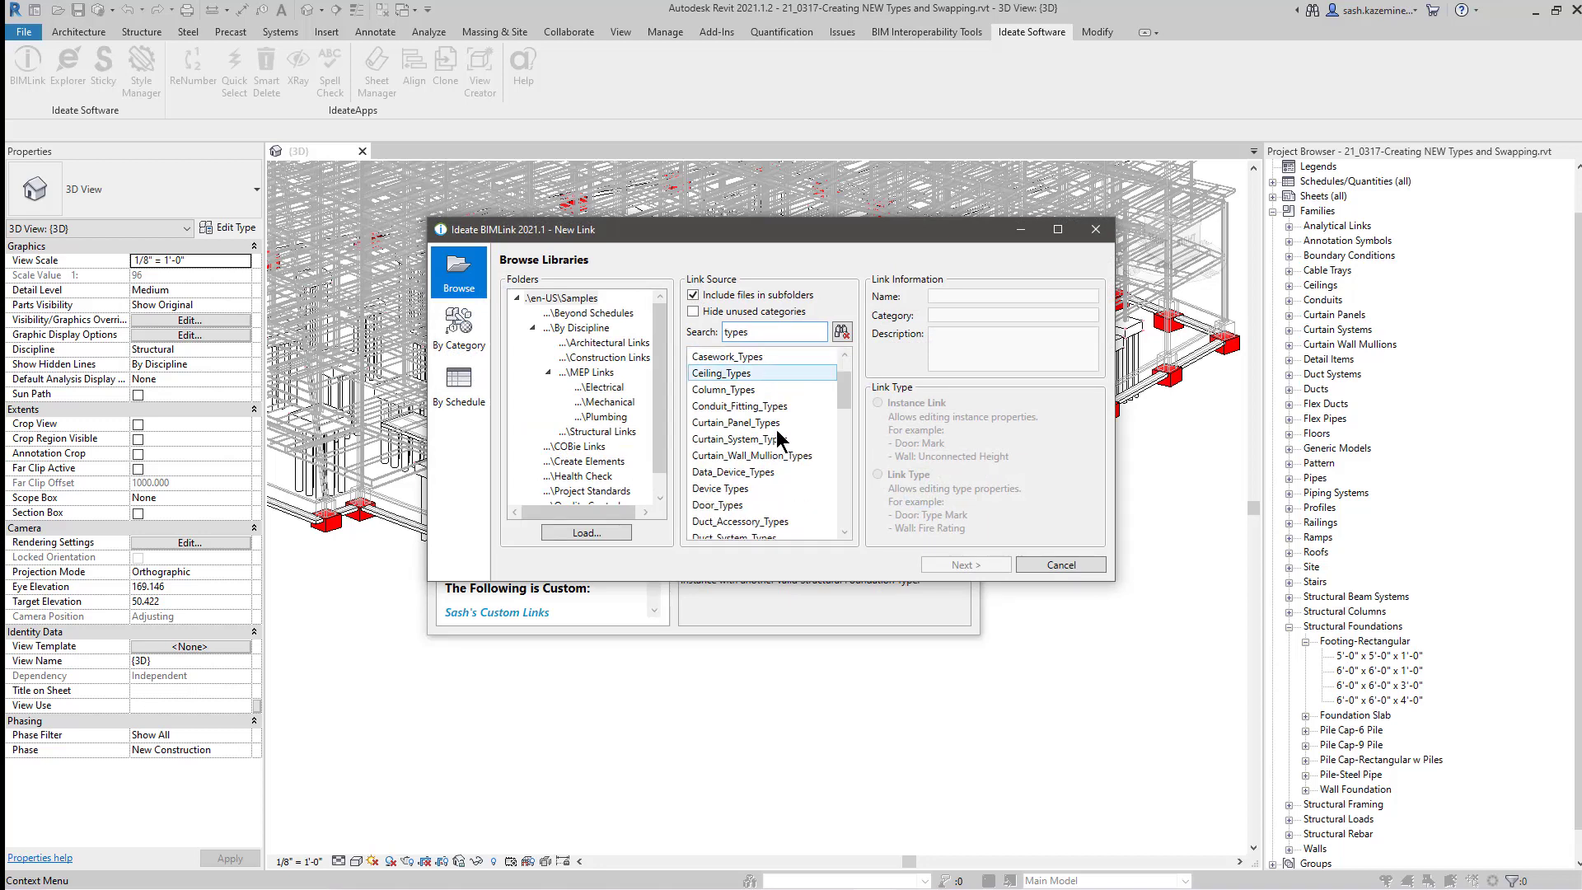
scroll(770, 437, "up", 8)
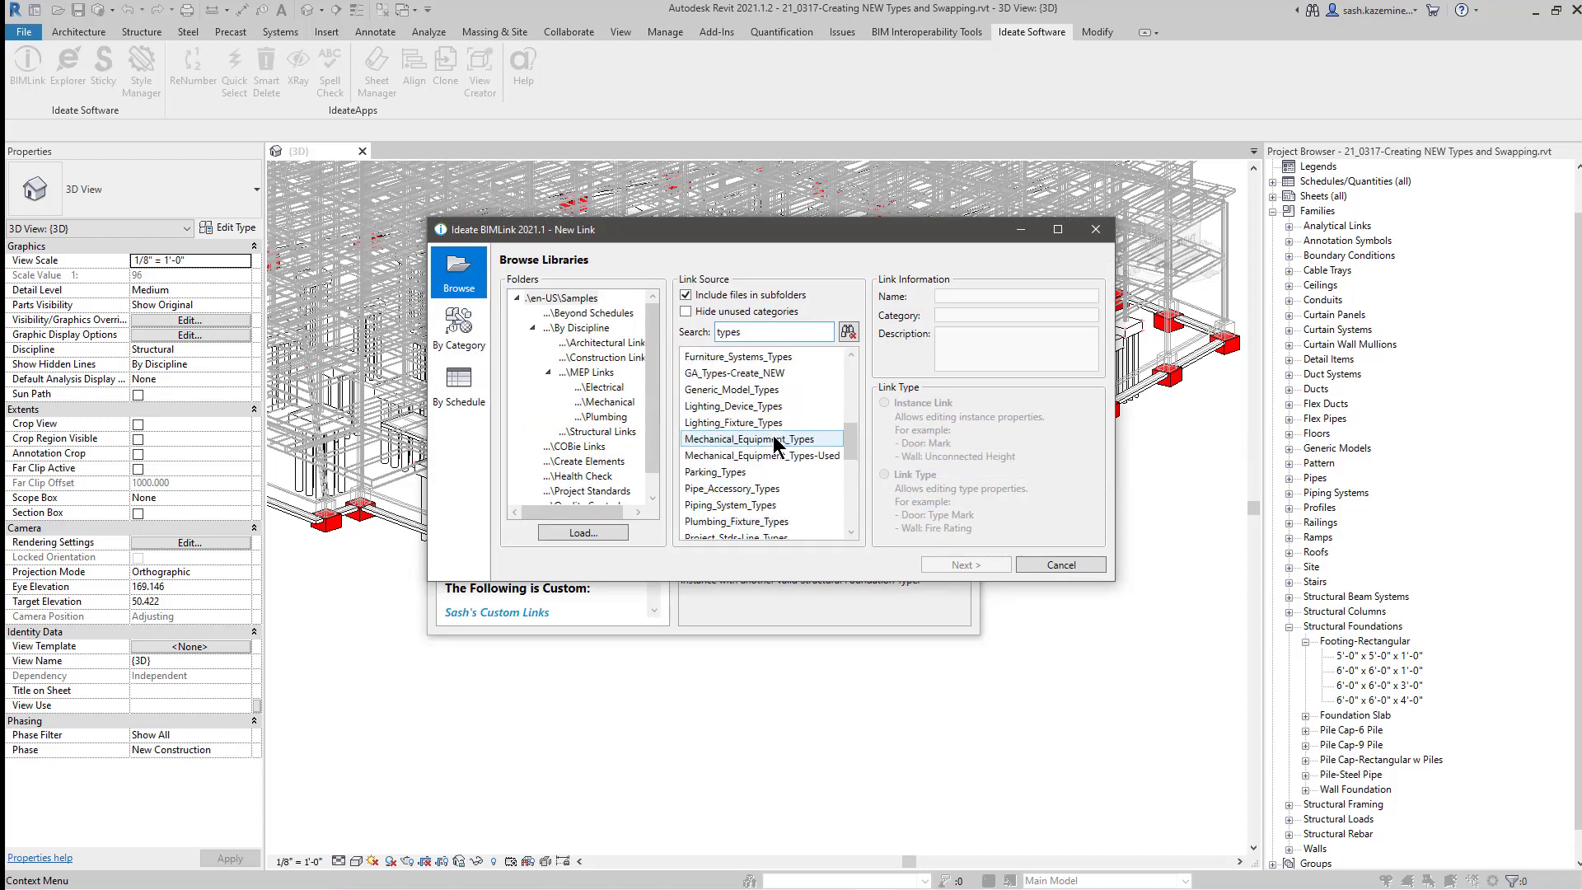
left_click_drag(753, 331, 678, 334)
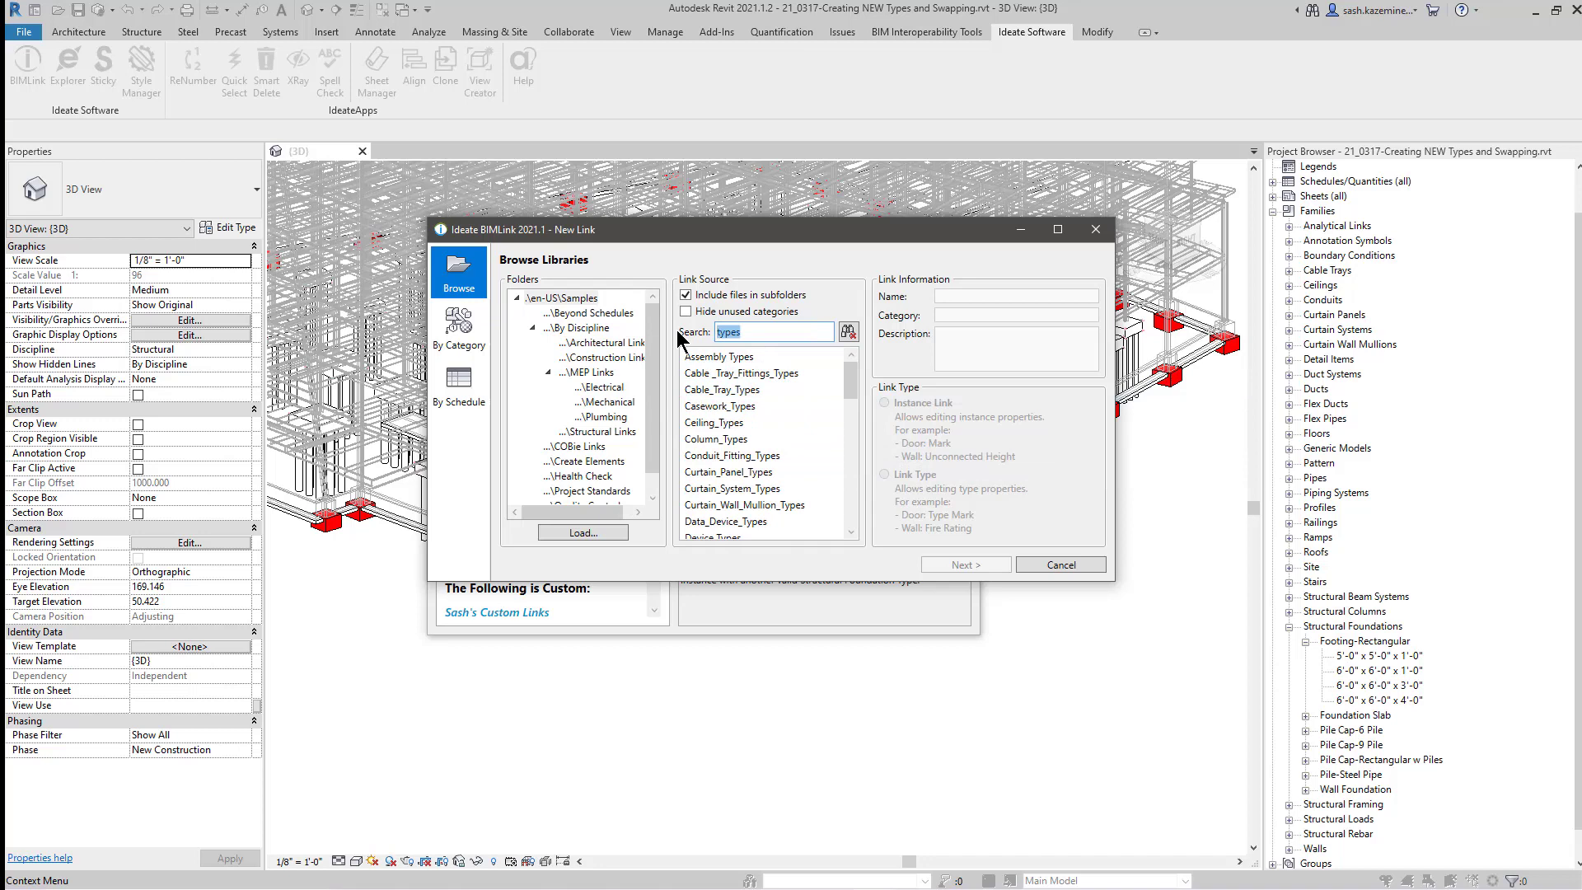
type("swap")
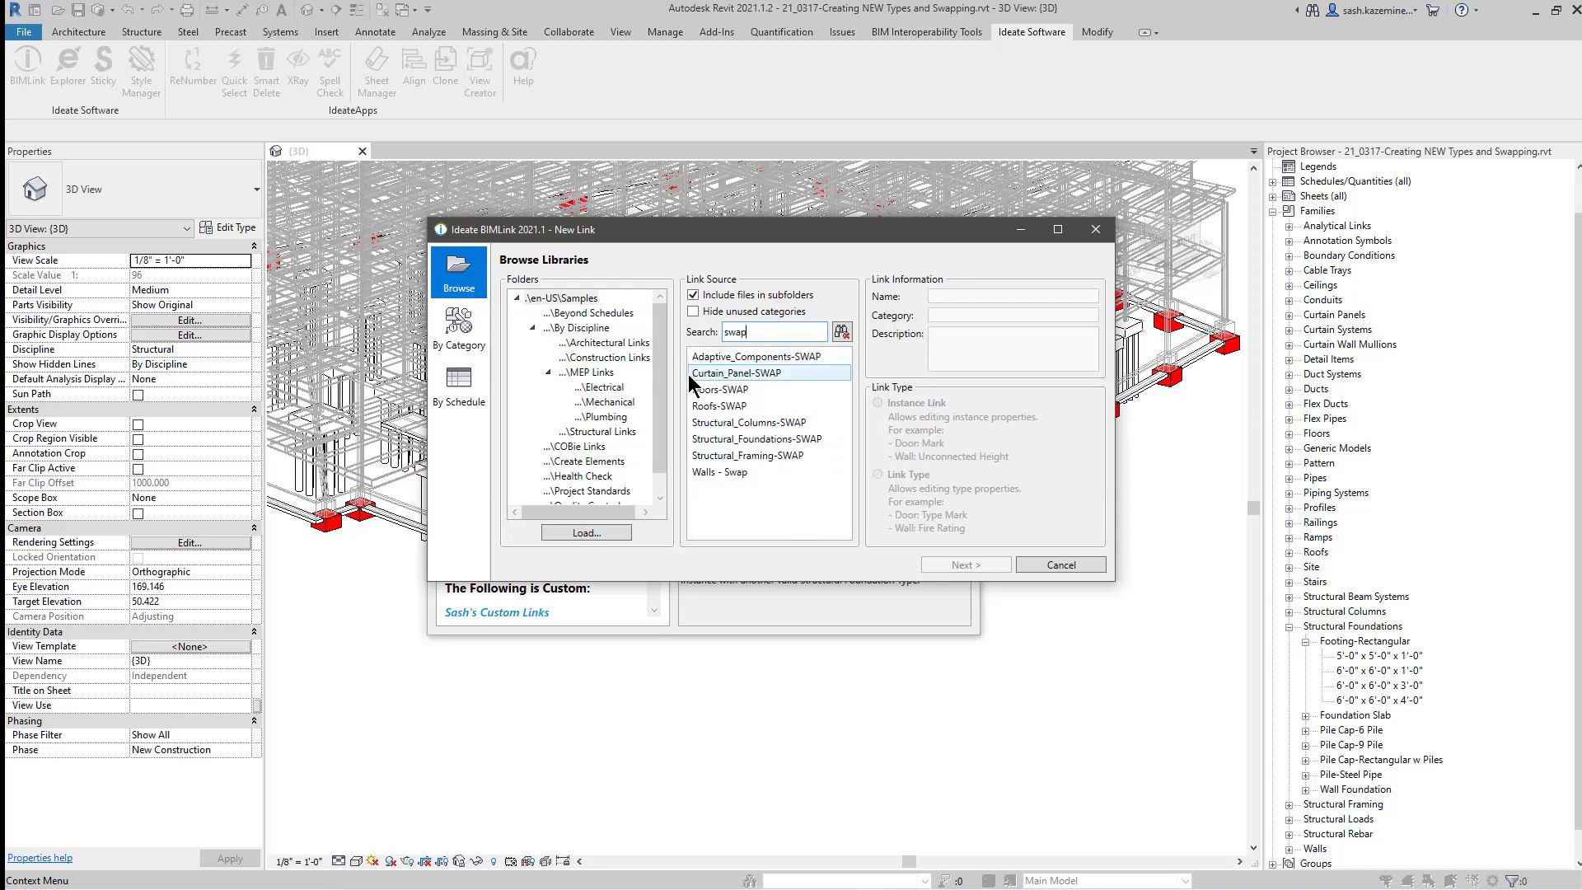